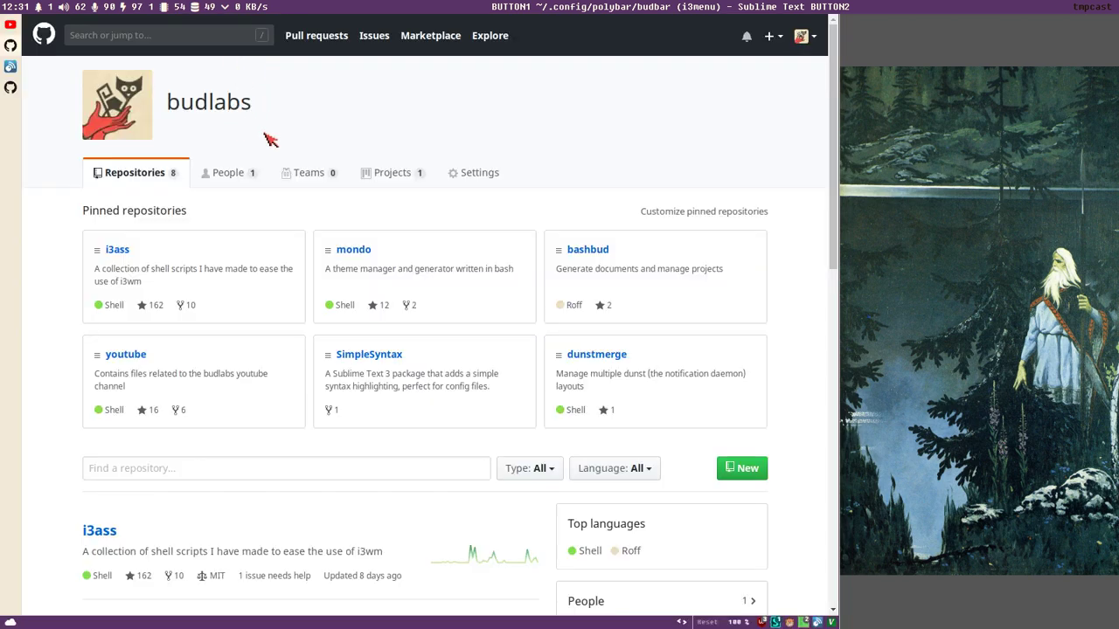
{"action": "key", "text": "g"}
{"action": "key", "text": "o"}
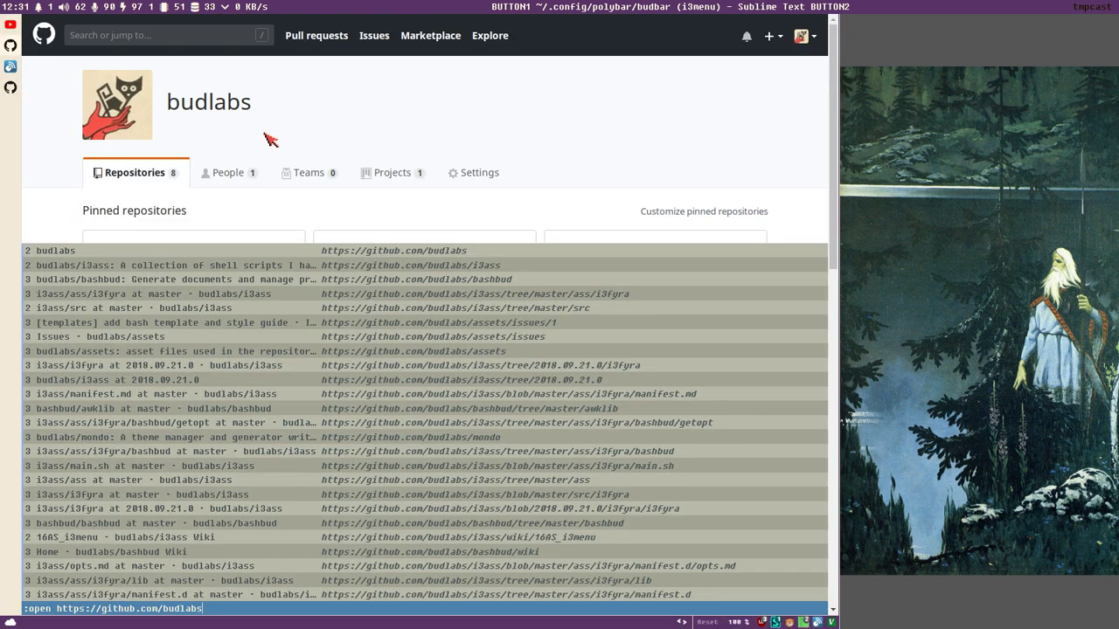
{"action": "key", "text": "Escape"}
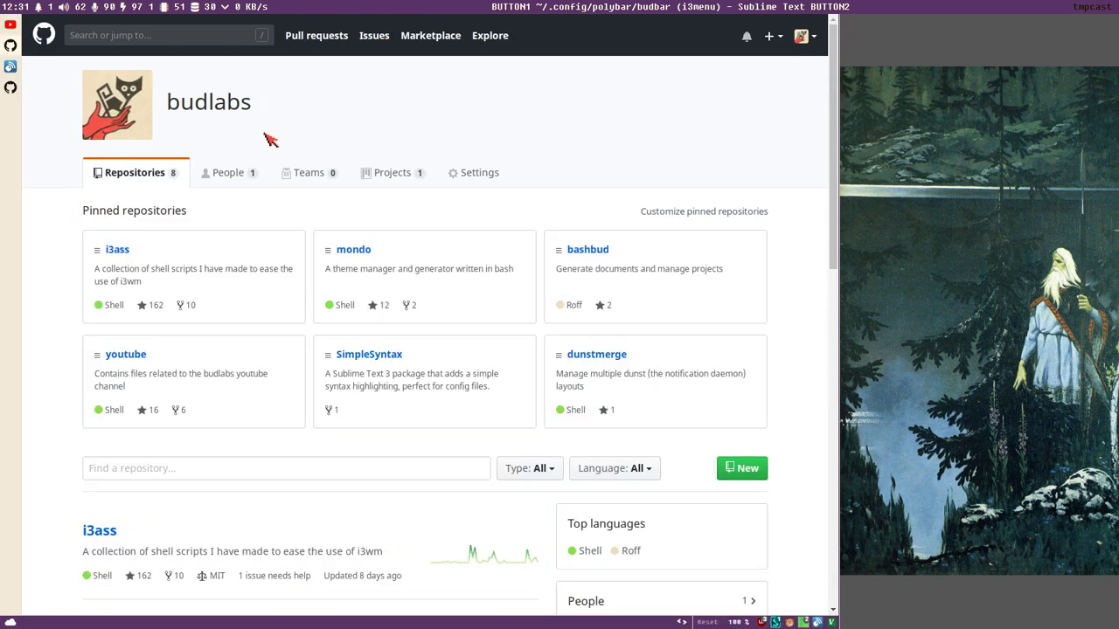
- Open the i3ass repository and follow the i3menu link in the README's script table to its wiki page
{"action": "left_click", "coordinate": [118, 251]}
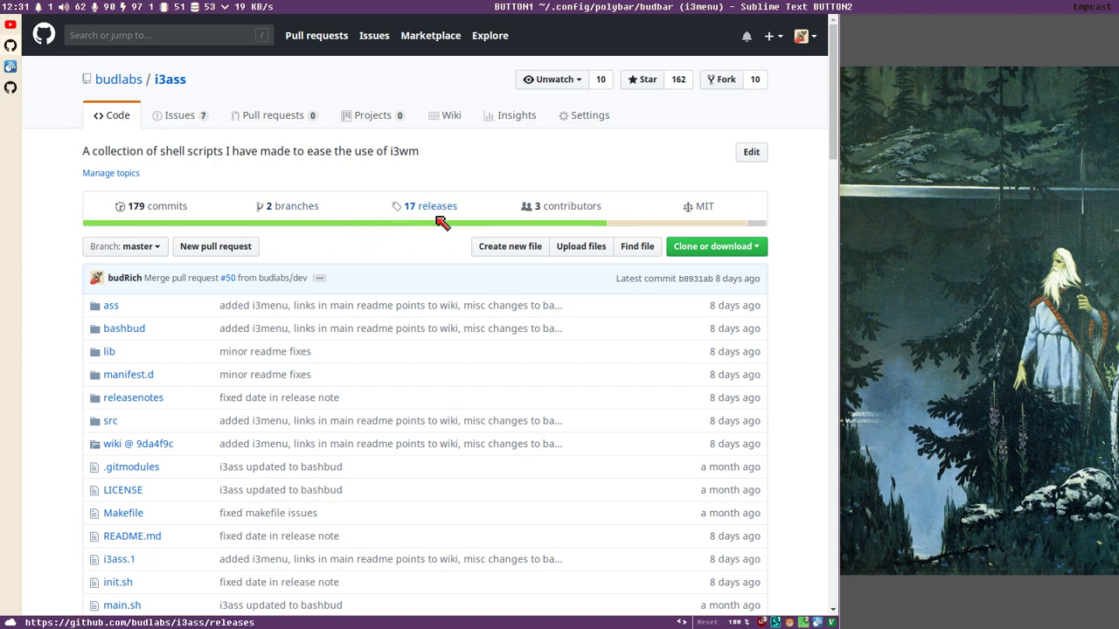
{"action": "scroll", "coordinate": [443, 223], "scroll_direction": "down", "scroll_amount": 15}
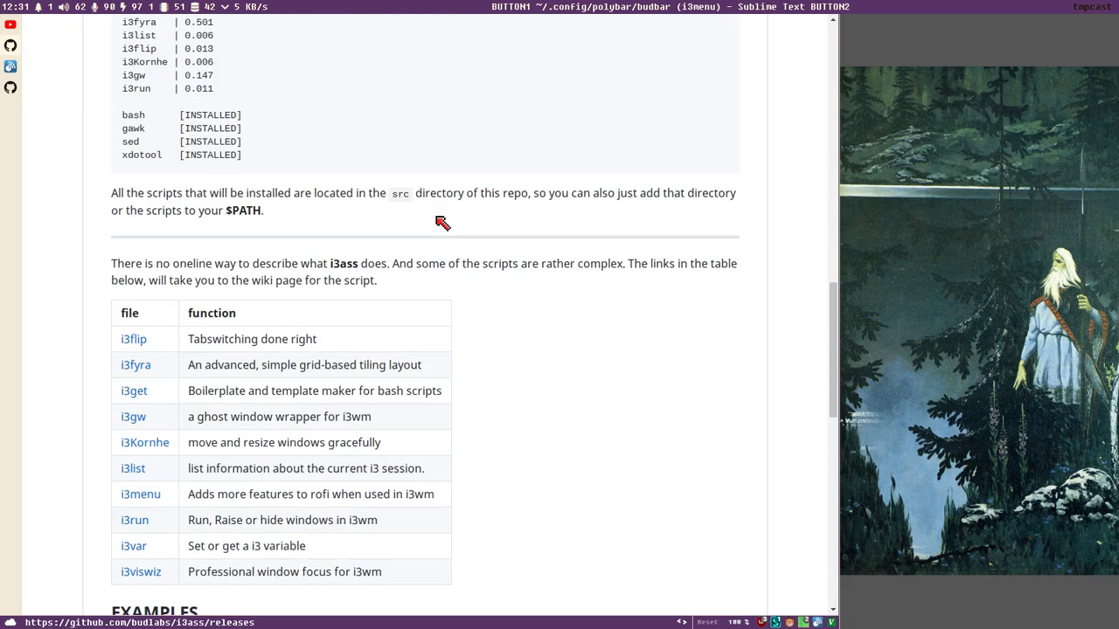
{"action": "scroll", "coordinate": [442, 223], "scroll_direction": "down", "scroll_amount": 3}
{"action": "scroll", "coordinate": [442, 220], "scroll_direction": "up", "scroll_amount": 2}
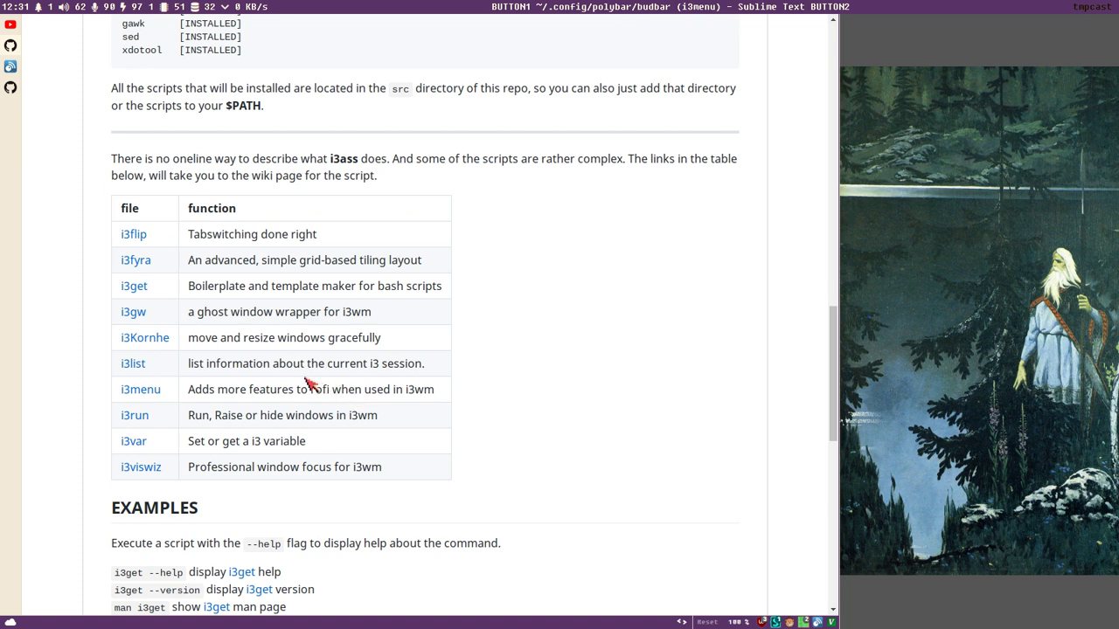
{"action": "left_click", "coordinate": [151, 395]}
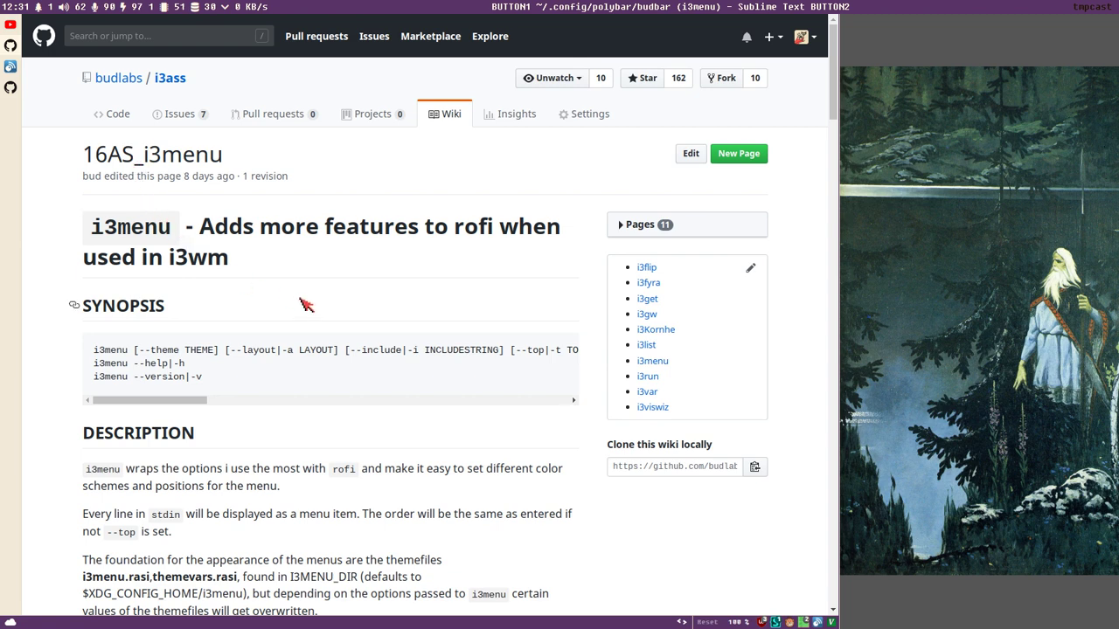
- Show the notes checklist beside the browser and mark the "open wiki" task as done
{"action": "key", "text": "super+n"}
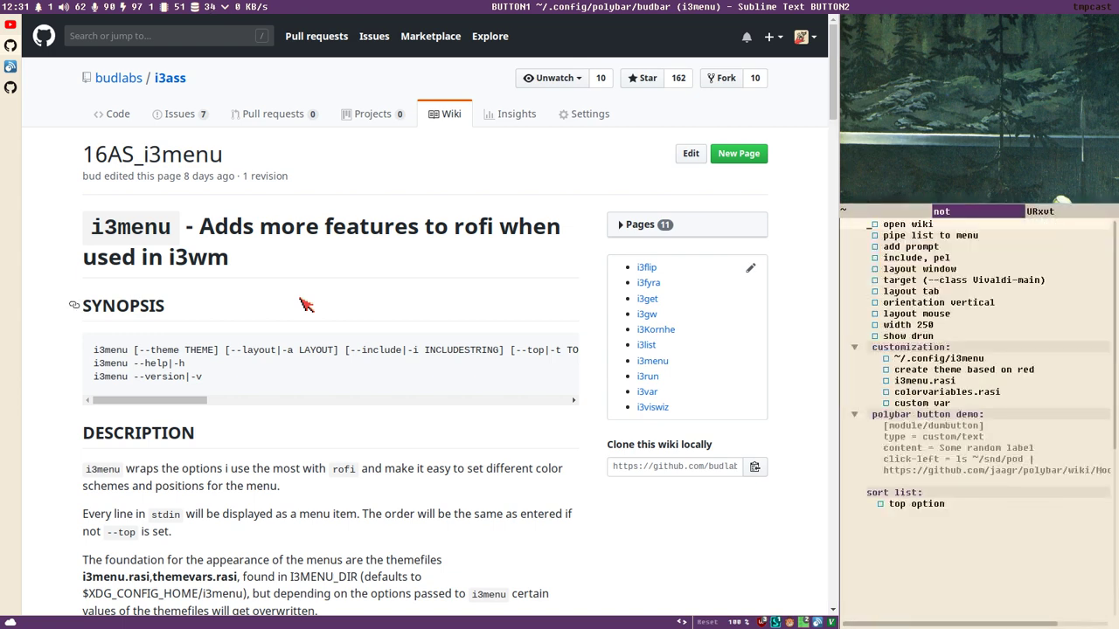
{"action": "key", "text": "ctrl+d"}
{"action": "key", "text": "Down"}
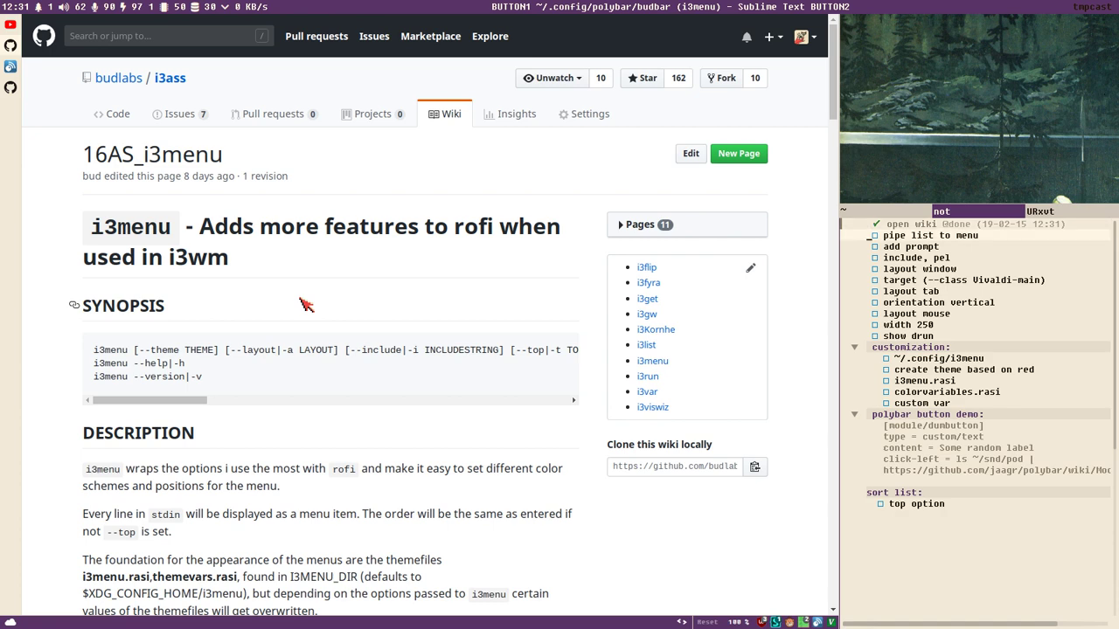
- Switch to the terminal, clear it and run echo -e "one\ntwo\nthree" to print a three-line list
{"action": "key", "text": "super+Return"}
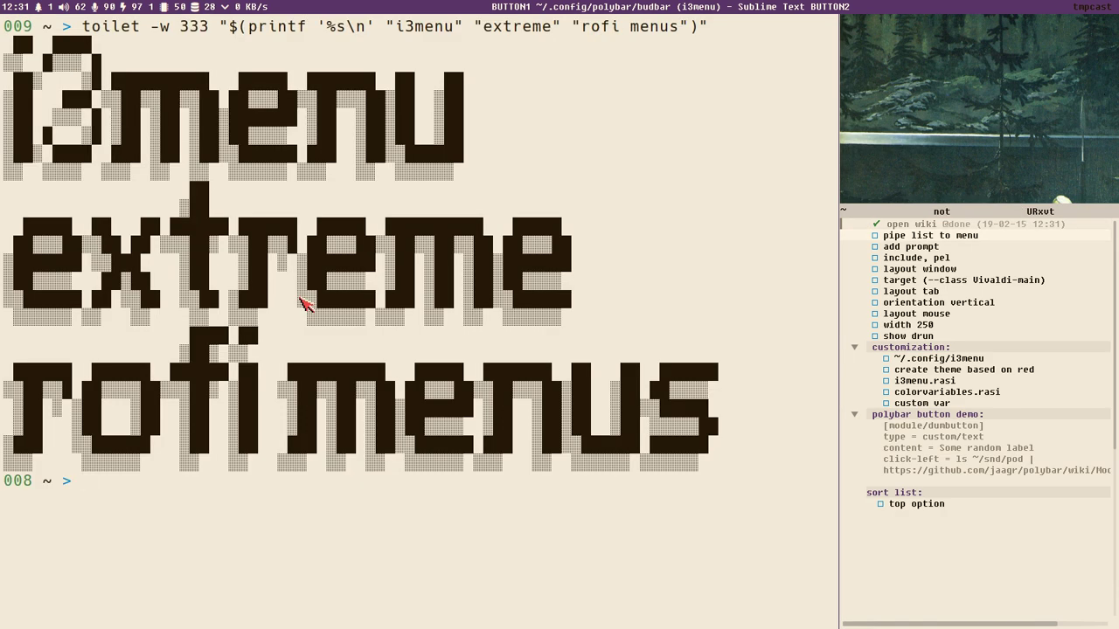
{"action": "key", "text": "ctrl+l"}
{"action": "type", "text": "echo "}
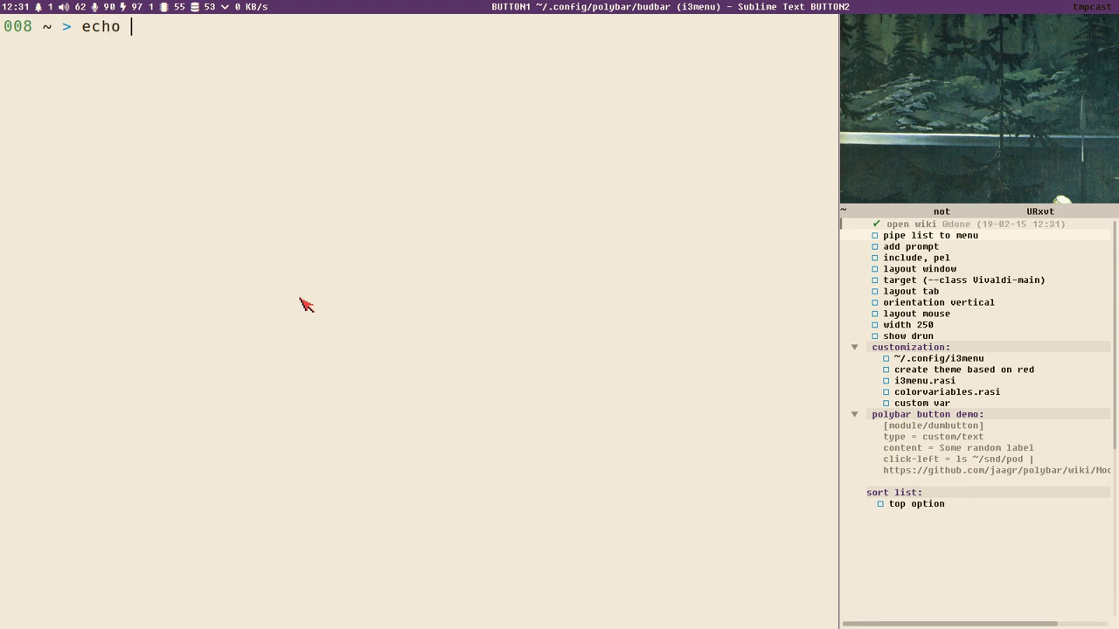
{"action": "type", "text": "-e \"one\\ntwo\\"}
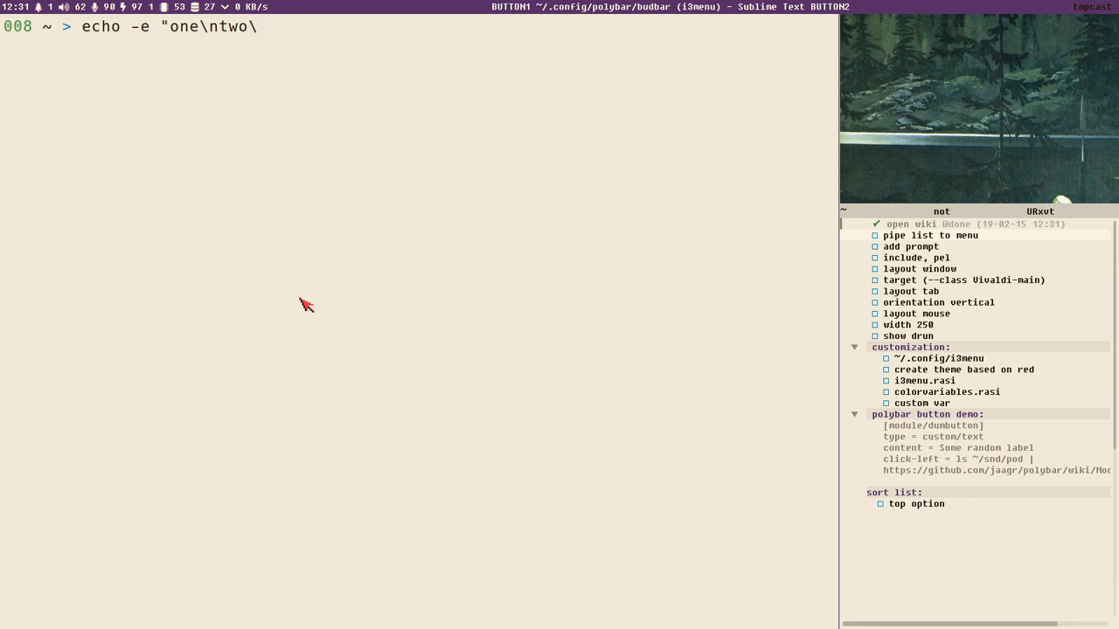
{"action": "type", "text": "three\""}
{"action": "key", "text": "Left"}
{"action": "key", "text": "Left"}
{"action": "key", "text": "Left"}
{"action": "key", "text": "Left"}
{"action": "key", "text": "Left"}
{"action": "key", "text": "Left"}
{"action": "type", "text": "n"}
{"action": "key", "text": "Return"}
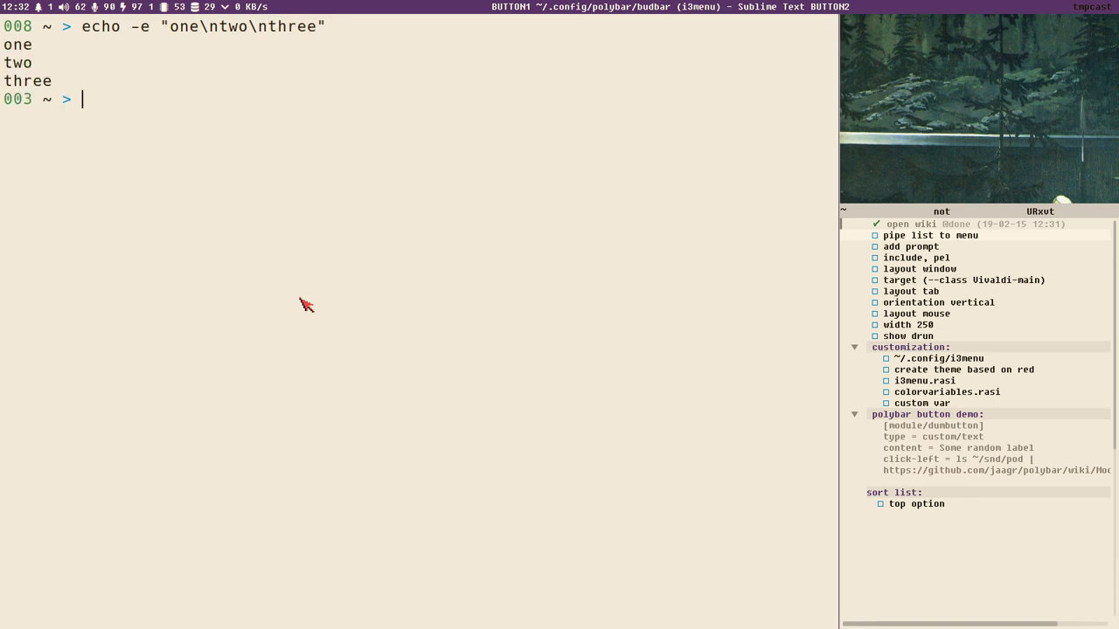
- Pipe the echoed list into rofi -dmenu, move through the menu entries and dismiss the menu
{"action": "key", "text": "Up"}
{"action": "type", "text": "| rofi -dr"}
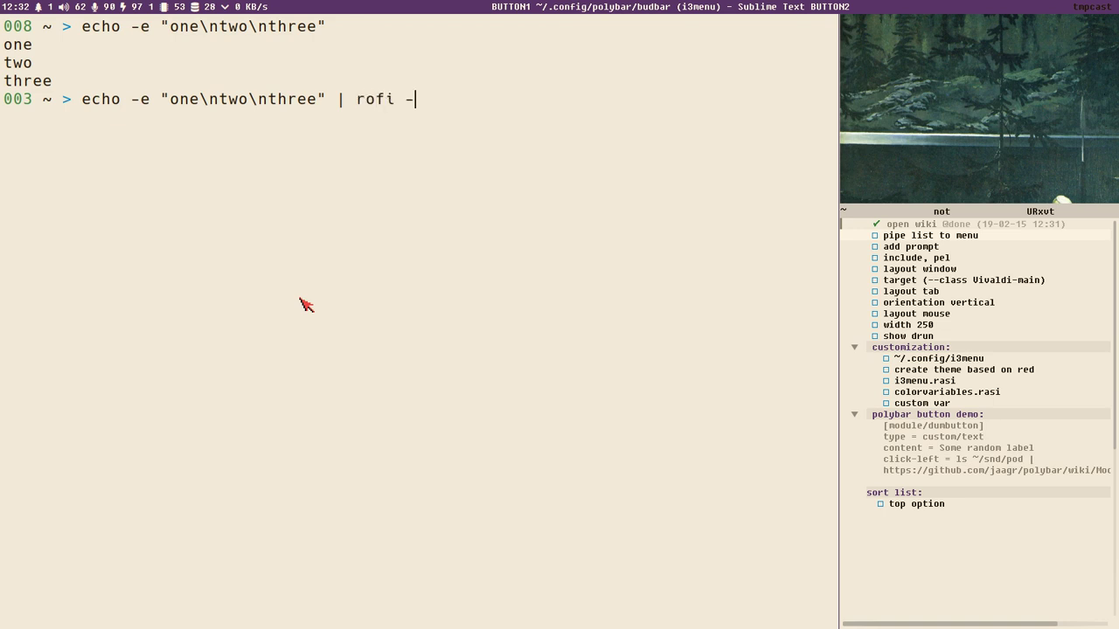
{"action": "key", "text": "BackSpace"}
{"action": "type", "text": "menu"}
{"action": "key", "text": "Return"}
{"action": "key", "text": "Down"}
{"action": "key", "text": "Up"}
{"action": "key", "text": "Down"}
{"action": "key", "text": "Up"}
{"action": "key", "text": "Down"}
{"action": "key", "text": "Up"}
{"action": "key", "text": "Down"}
{"action": "key", "text": "Up"}
{"action": "key", "text": "Escape"}
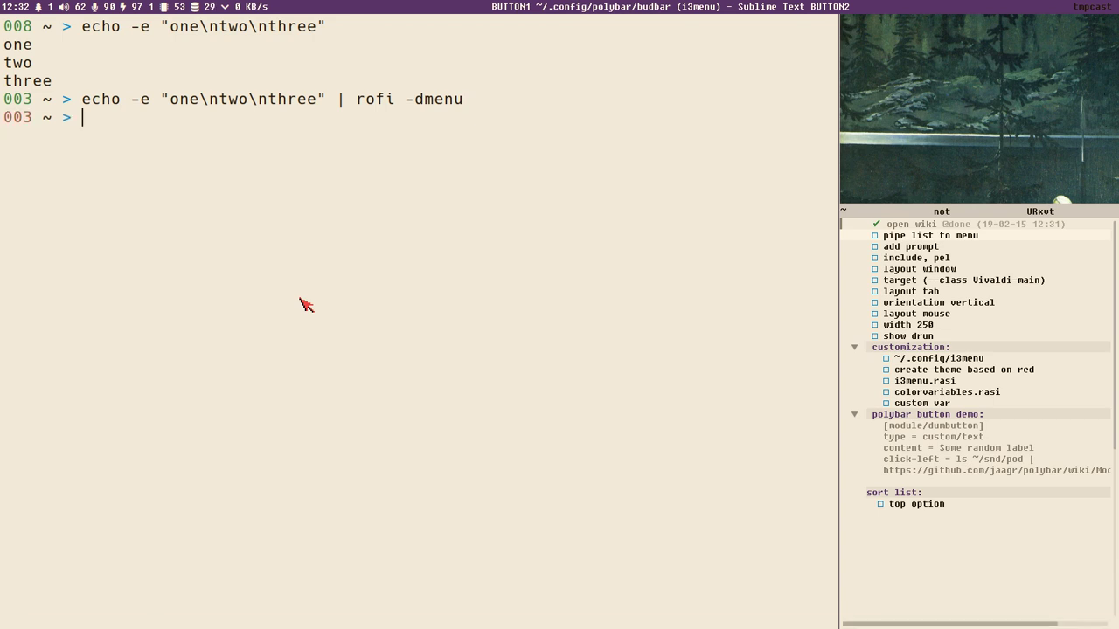
- Pipe the echoed list into plain dmenu instead and choose the entry "two"
{"action": "key", "text": "Up"}
{"action": "key", "text": "BackSpace"}
{"action": "key", "text": "BackSpace"}
{"action": "key", "text": "BackSpace"}
{"action": "key", "text": "BackSpace"}
{"action": "key", "text": "BackSpace"}
{"action": "key", "text": "BackSpace"}
{"action": "key", "text": "BackSpace"}
{"action": "key", "text": "BackSpace"}
{"action": "key", "text": "BackSpace"}
{"action": "key", "text": "BackSpace"}
{"action": "key", "text": "BackSpace"}
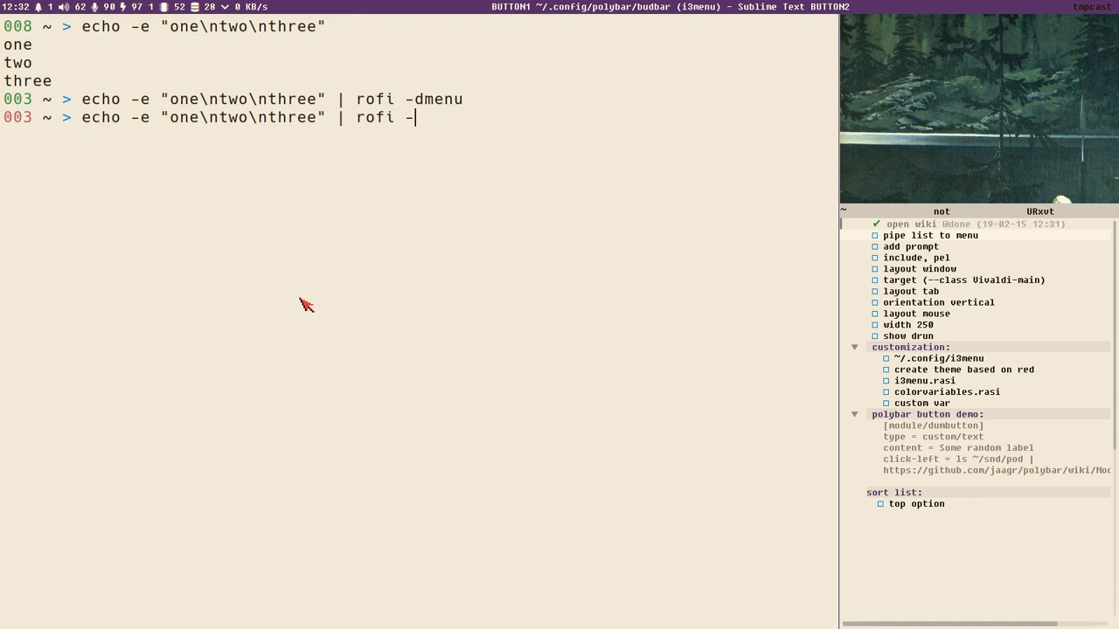
{"action": "type", "text": "dmenu"}
{"action": "key", "text": "Return"}
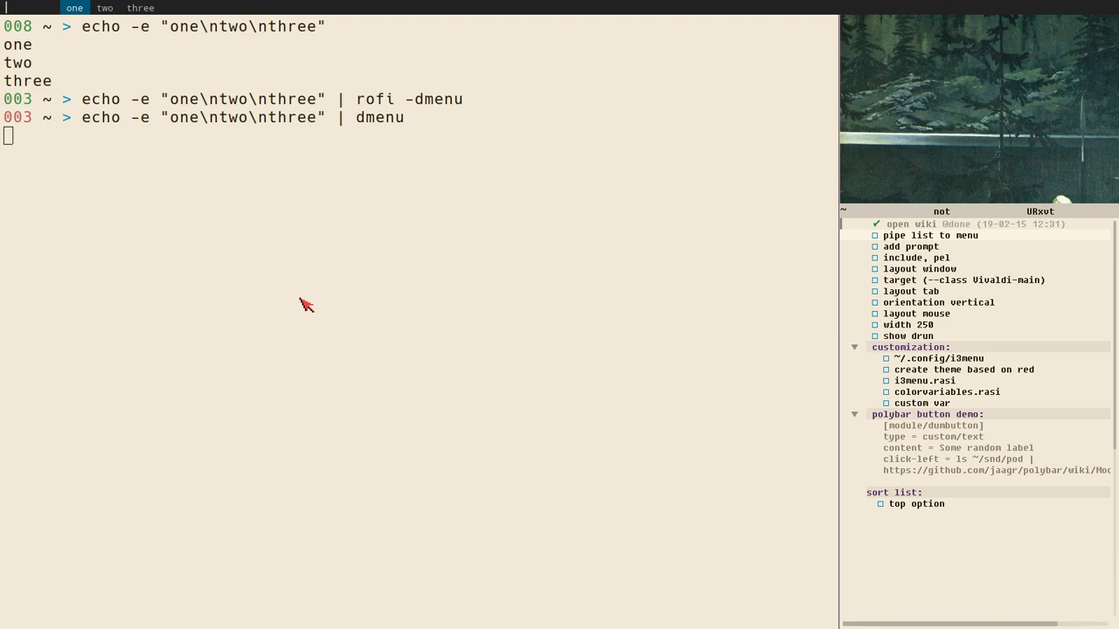
{"action": "type", "text": "two"}
{"action": "key", "text": "Return"}
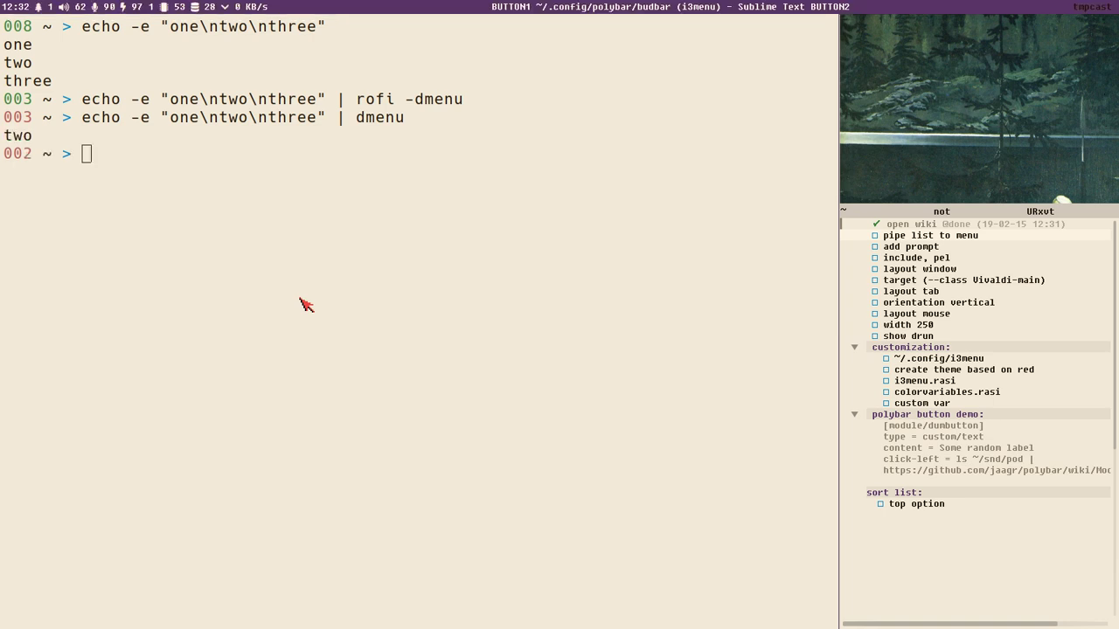
- Pipe the echoed list into i3menu in place of dmenu and choose the entry "two"
{"action": "key", "text": "super+Right"}
{"action": "key", "text": "super+Left"}
{"action": "key", "text": "Up"}
{"action": "key", "text": "BackSpace"}
{"action": "key", "text": "BackSpace"}
{"action": "key", "text": "BackSpace"}
{"action": "key", "text": "BackSpace"}
{"action": "key", "text": "BackSpace"}
{"action": "type", "text": "i3menu"}
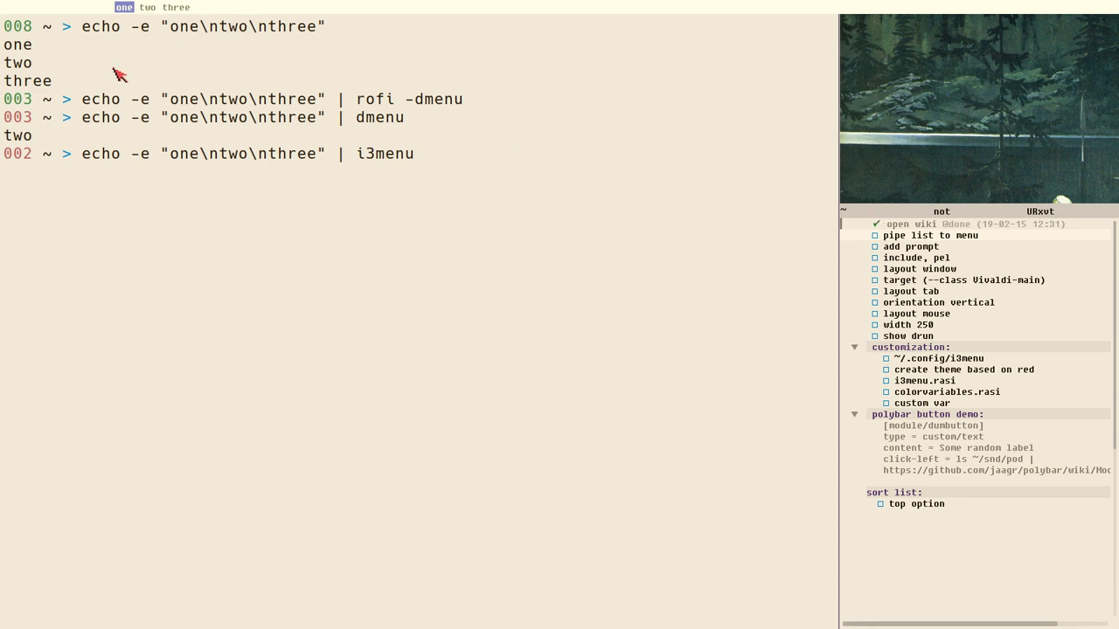
{"action": "key", "text": "Right"}
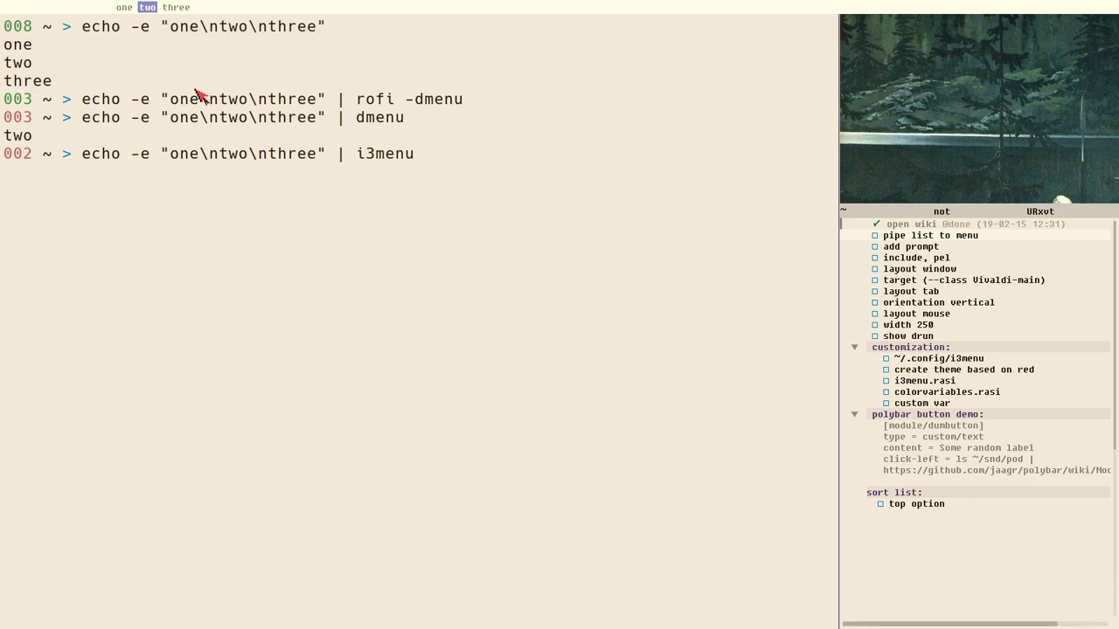
{"action": "key", "text": "Return"}
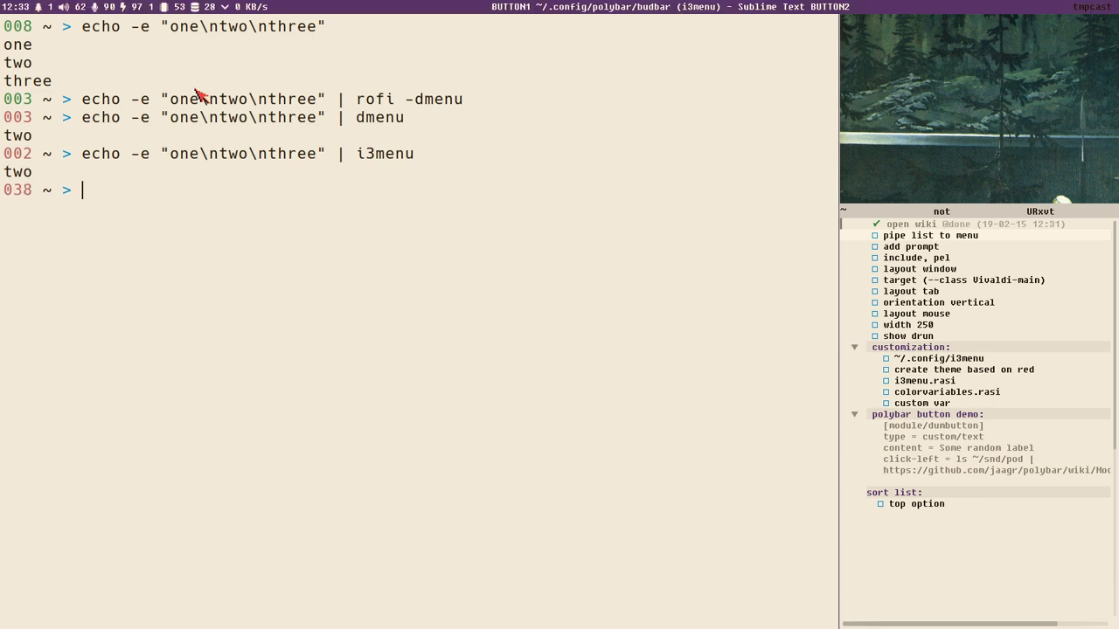
- Rerun the i3menu command to view its default menu bar, and dismiss it without choosing an entry
{"action": "key", "text": "Up"}
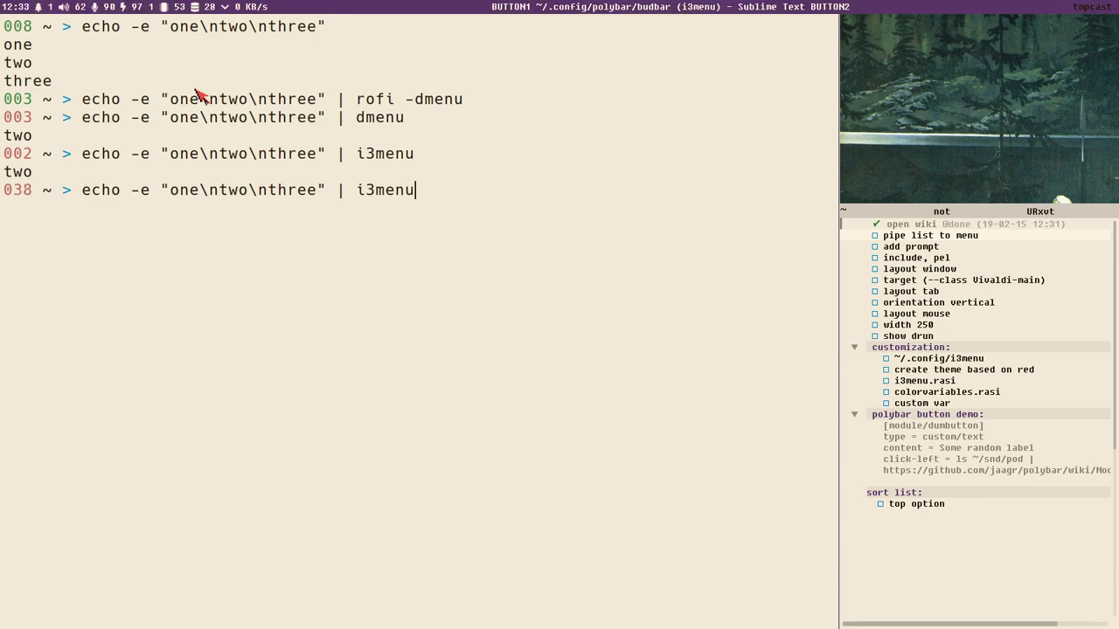
{"action": "key", "text": "Return"}
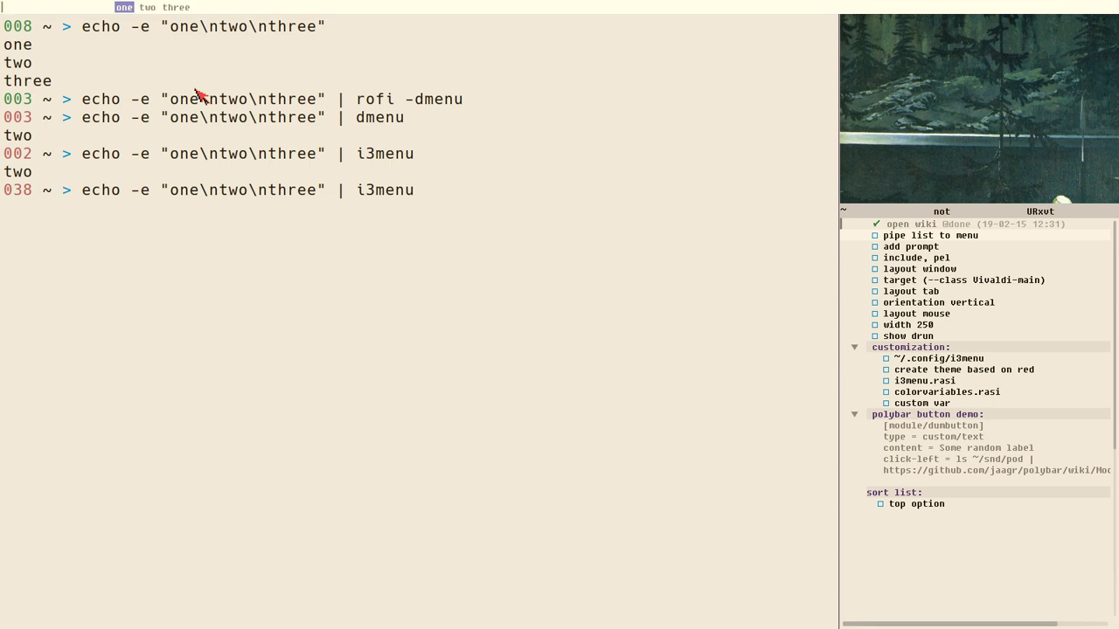
{"action": "key", "text": "Escape"}
- Rerun the rofi -dmenu version for comparison, try the filter text "sdf", clear it and dismiss the menu
{"action": "key", "text": "Up"}
{"action": "key", "text": "Up"}
{"action": "key", "text": "Up"}
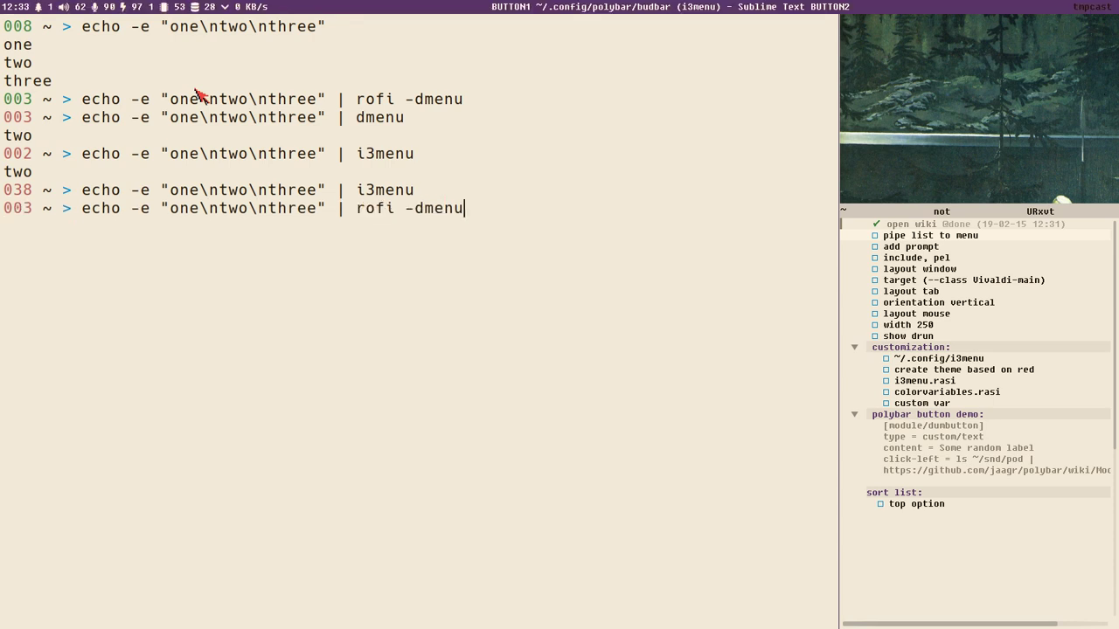
{"action": "type", "text": "sdf"}
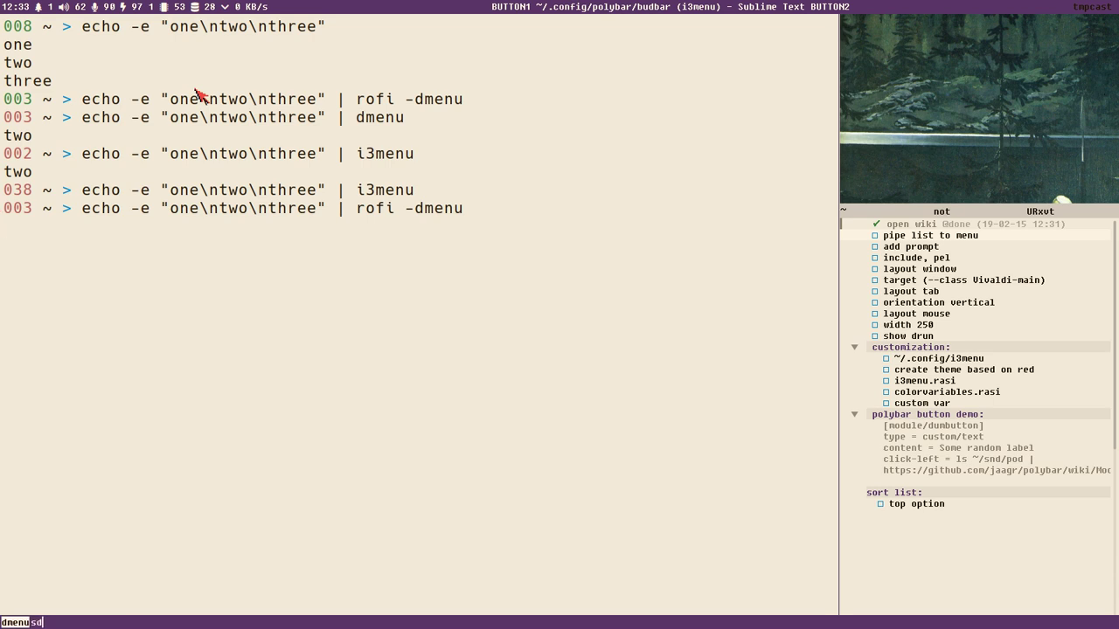
{"action": "key", "text": "BackSpace"}
{"action": "key", "text": "BackSpace"}
{"action": "key", "text": "BackSpace"}
{"action": "key", "text": "Escape"}
- Run the i3menu command with --prompt hello, enter "somet" in the menu's input and erase it
{"action": "key", "text": "Up"}
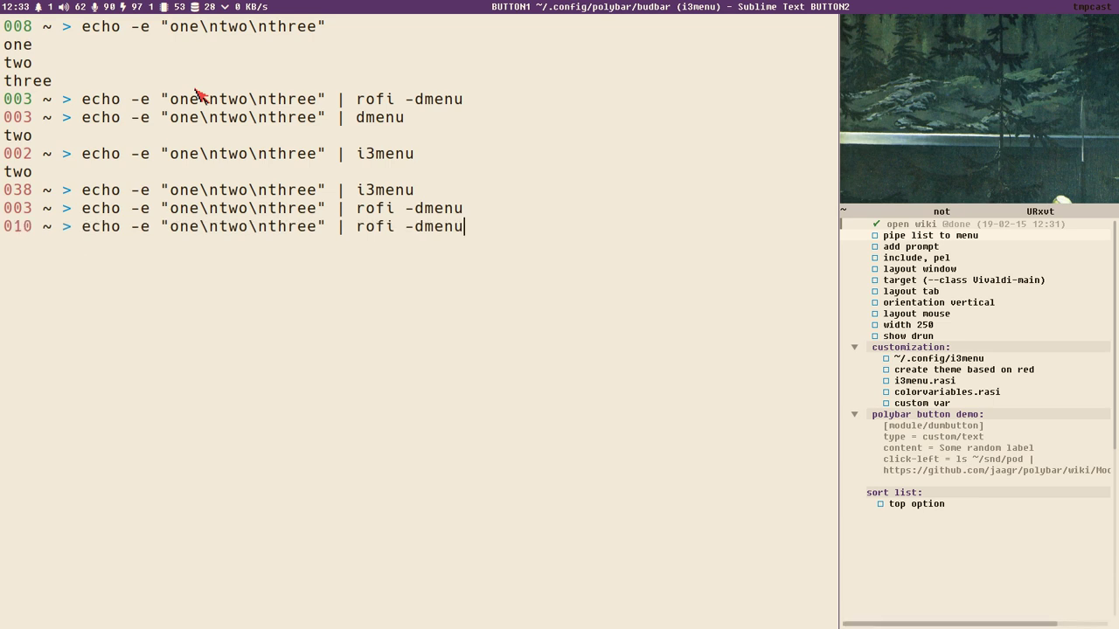
{"action": "key", "text": "Up"}
{"action": "type", "text": "--"}
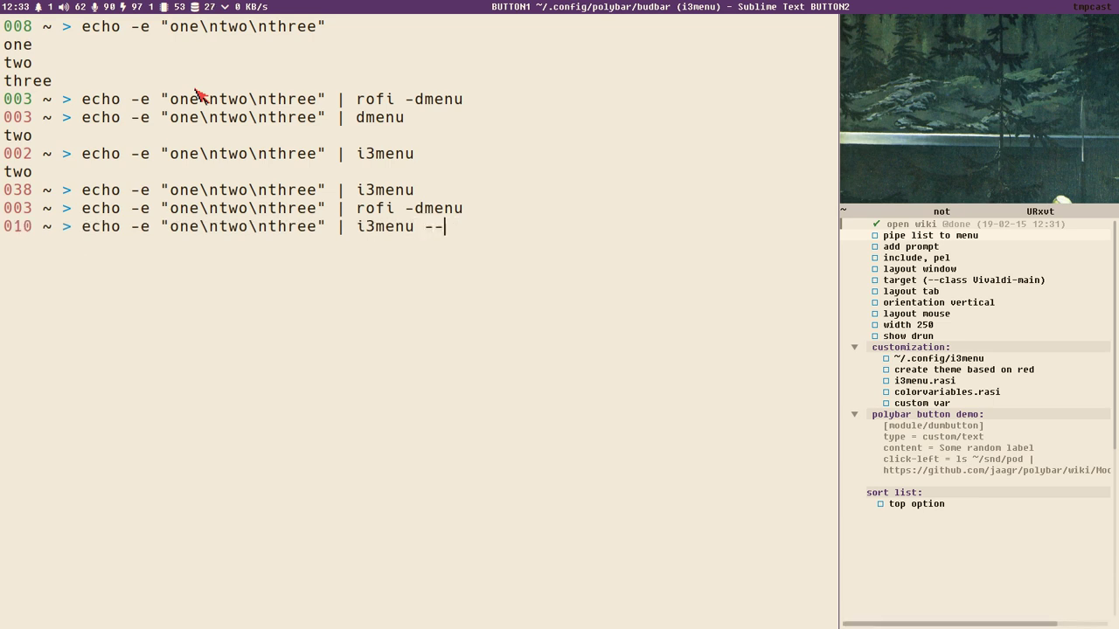
{"action": "type", "text": "prompt hello"}
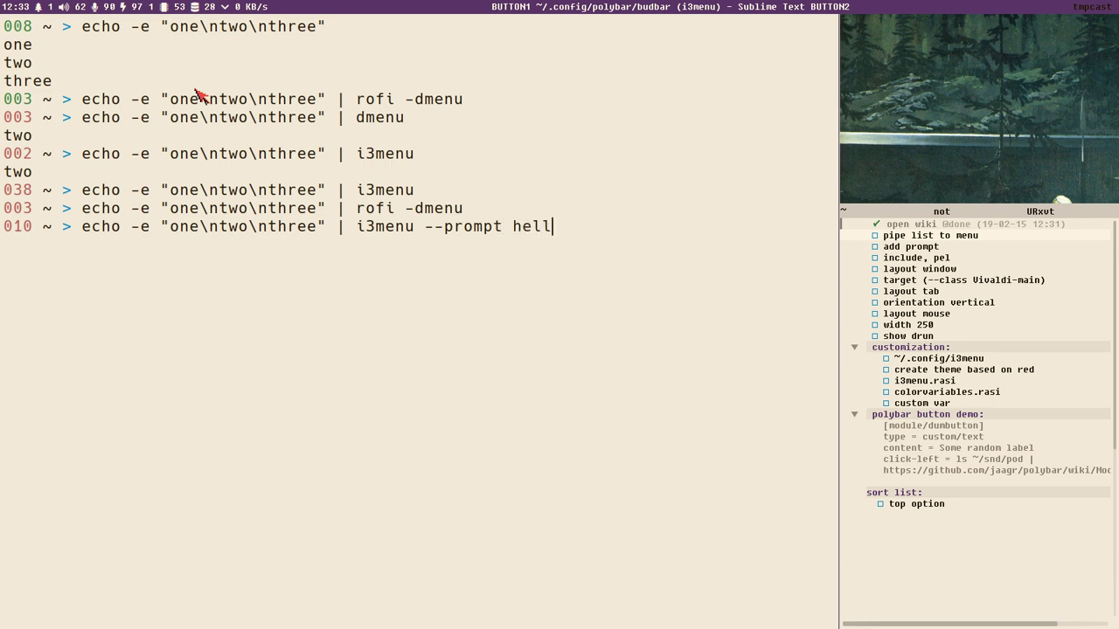
{"action": "key", "text": "Return"}
{"action": "type", "text": "somet"}
{"action": "key", "text": "BackSpace"}
{"action": "key", "text": "BackSpace"}
{"action": "key", "text": "BackSpace"}
{"action": "key", "text": "BackSpace"}
{"action": "key", "text": "BackSpace"}
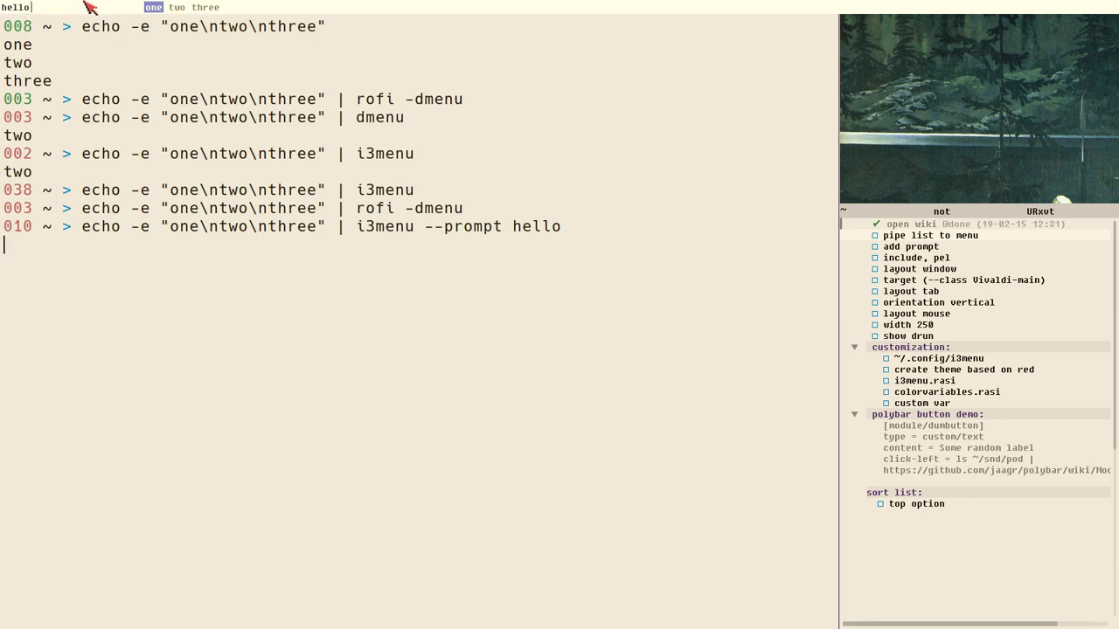
- Try the filter text "sdf" in the prompted menu, erase it, move between the entries and dismiss the menu
{"action": "type", "text": "sdf"}
{"action": "key", "text": "BackSpace"}
{"action": "key", "text": "BackSpace"}
{"action": "key", "text": "BackSpace"}
{"action": "key", "text": "Left"}
{"action": "key", "text": "Right"}
{"action": "key", "text": "Right"}
{"action": "key", "text": "Left"}
{"action": "key", "text": "Right"}
{"action": "key", "text": "Right"}
{"action": "key", "text": "Right"}
{"action": "key", "text": "Escape"}
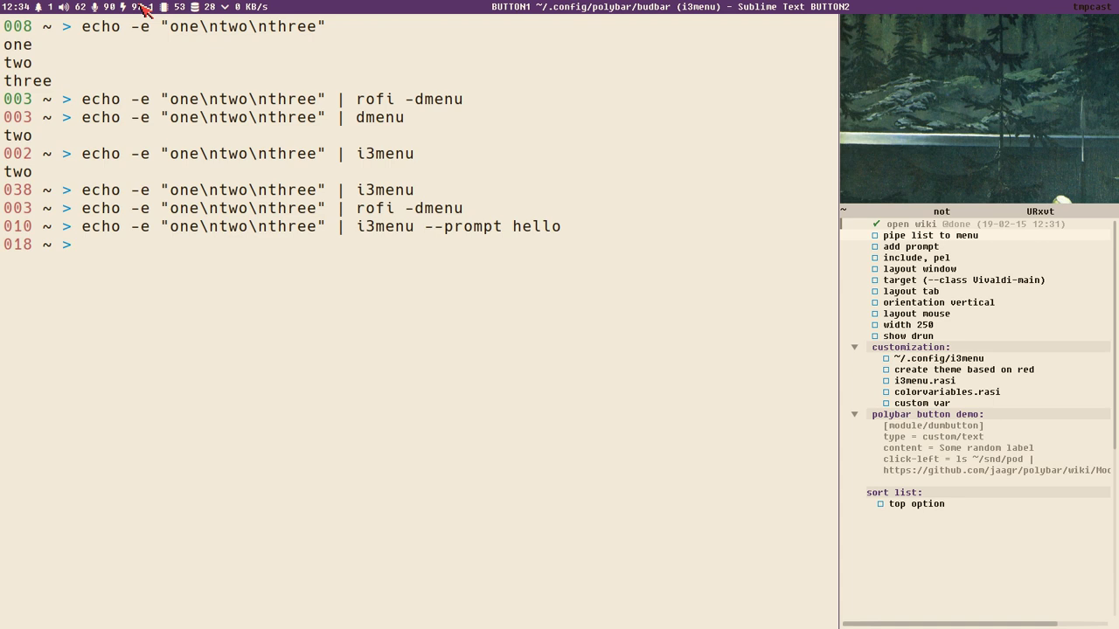
- Add --include pel to the prompted i3menu command, run it and dismiss the menu
{"action": "key", "text": "Up"}
{"action": "type", "text": "--"}
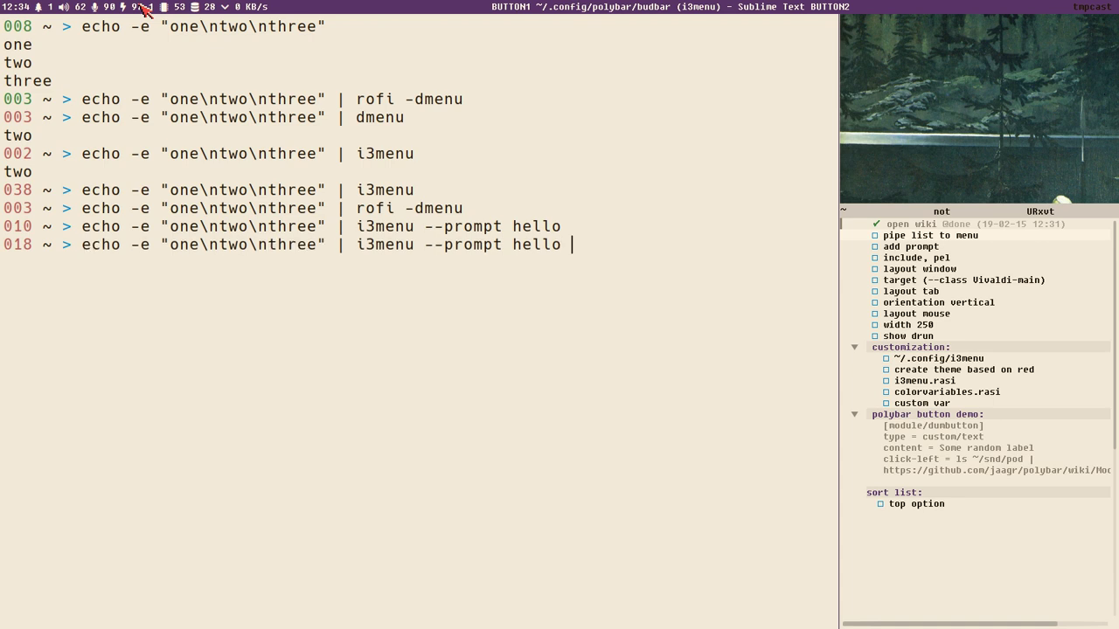
{"action": "type", "text": "include"}
{"action": "type", "text": "pel"}
{"action": "key", "text": "Return"}
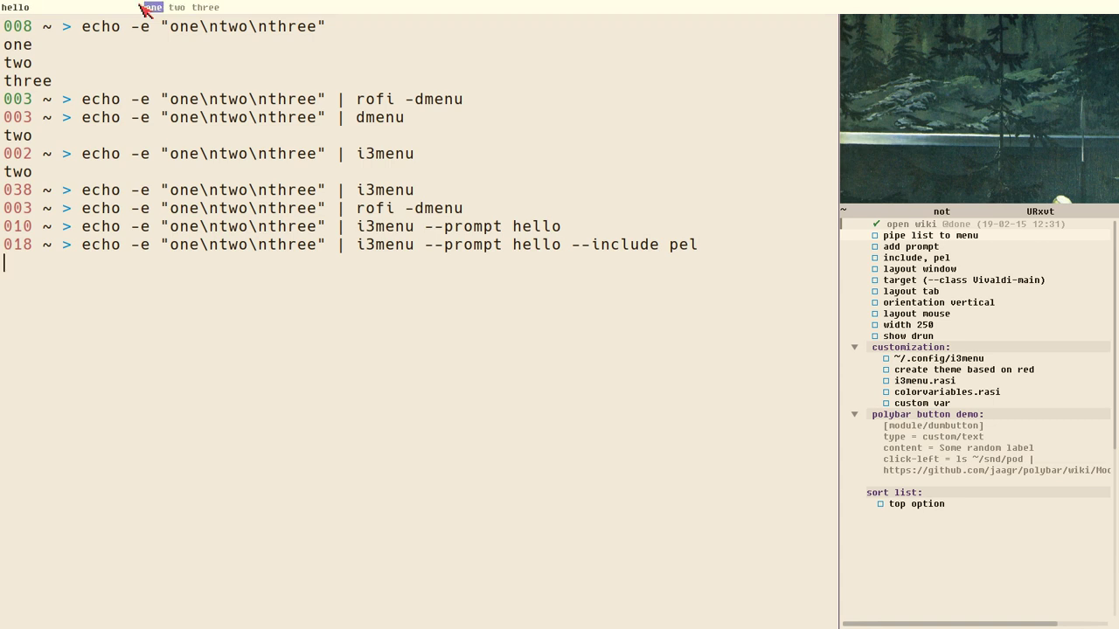
{"action": "key", "text": "Escape"}
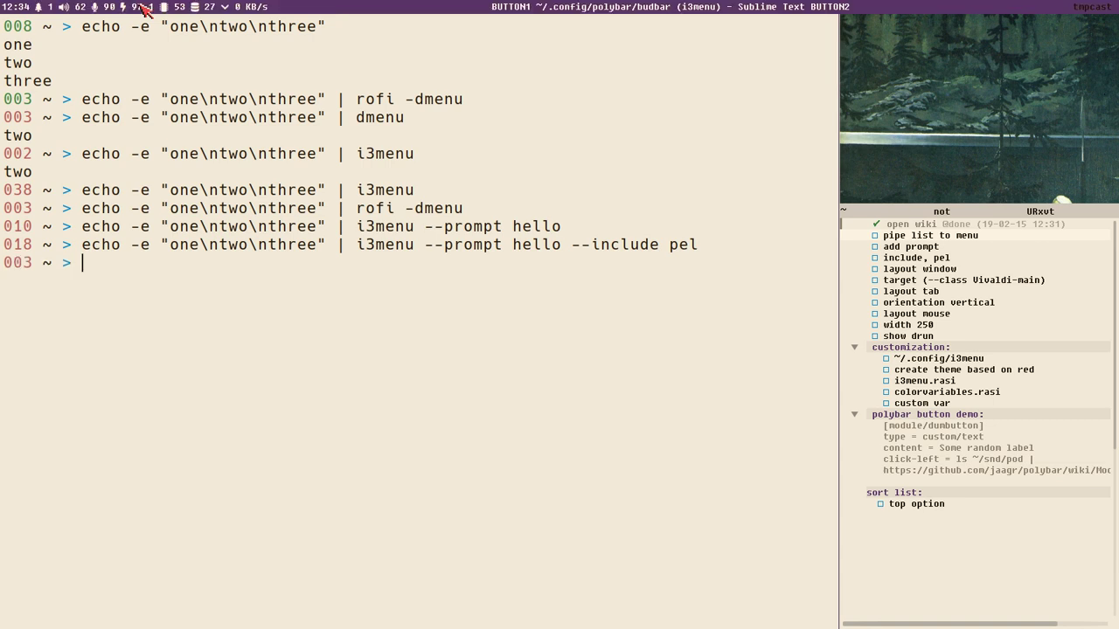
- Change the i3menu command's include string to "el", run it and dismiss the menu
{"action": "key", "text": "Up"}
{"action": "key", "text": "Left"}
{"action": "key", "text": "Left"}
{"action": "key", "text": "BackSpace"}
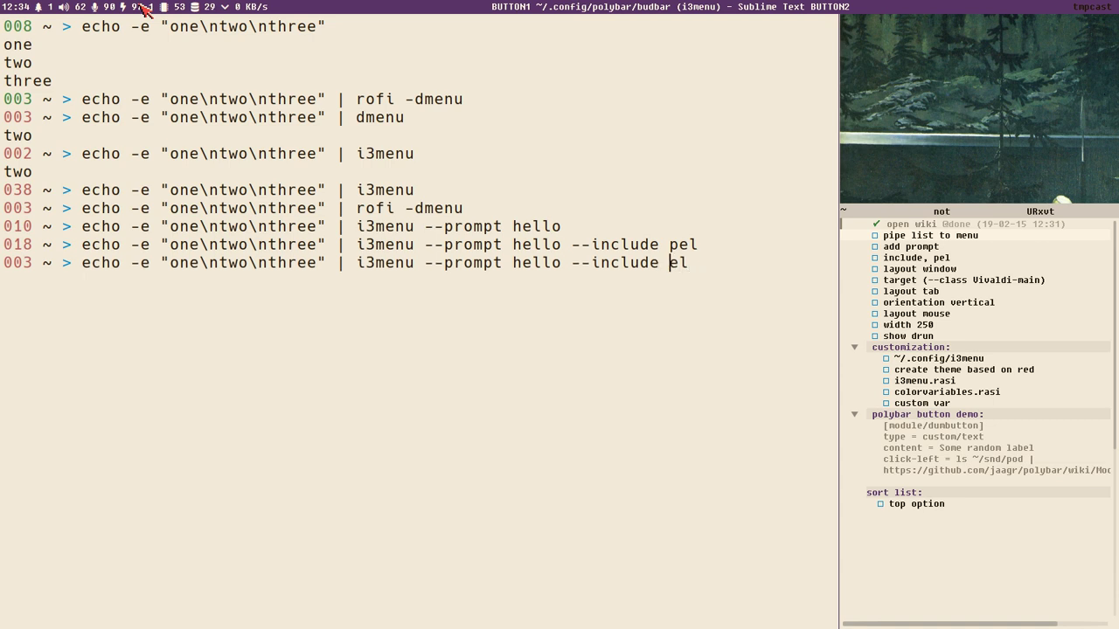
{"action": "key", "text": "Return"}
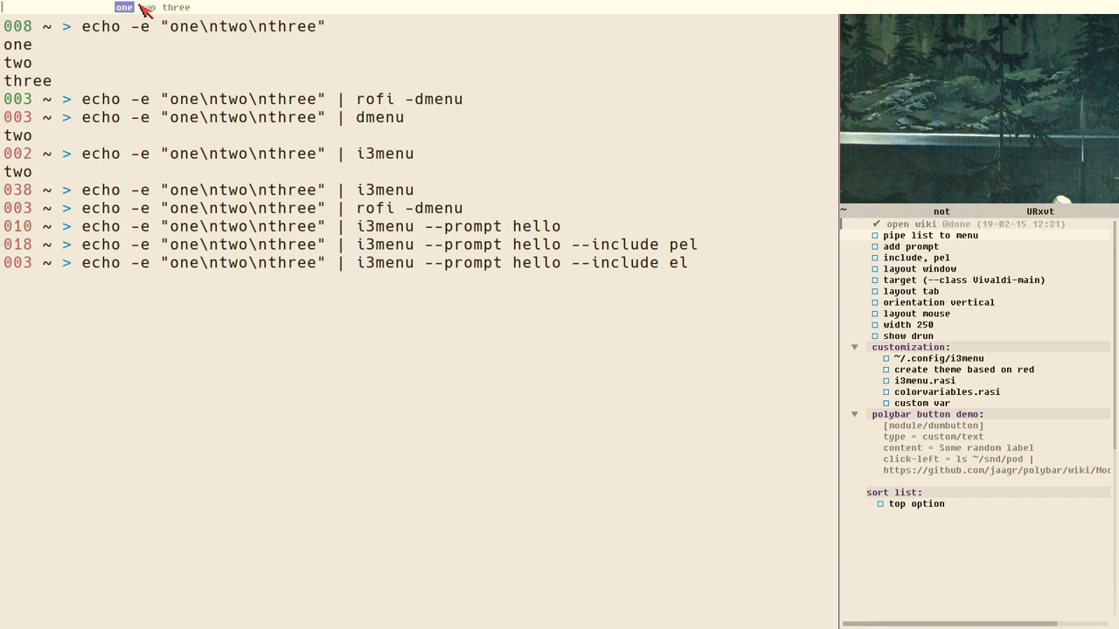
{"action": "key", "text": "Escape"}
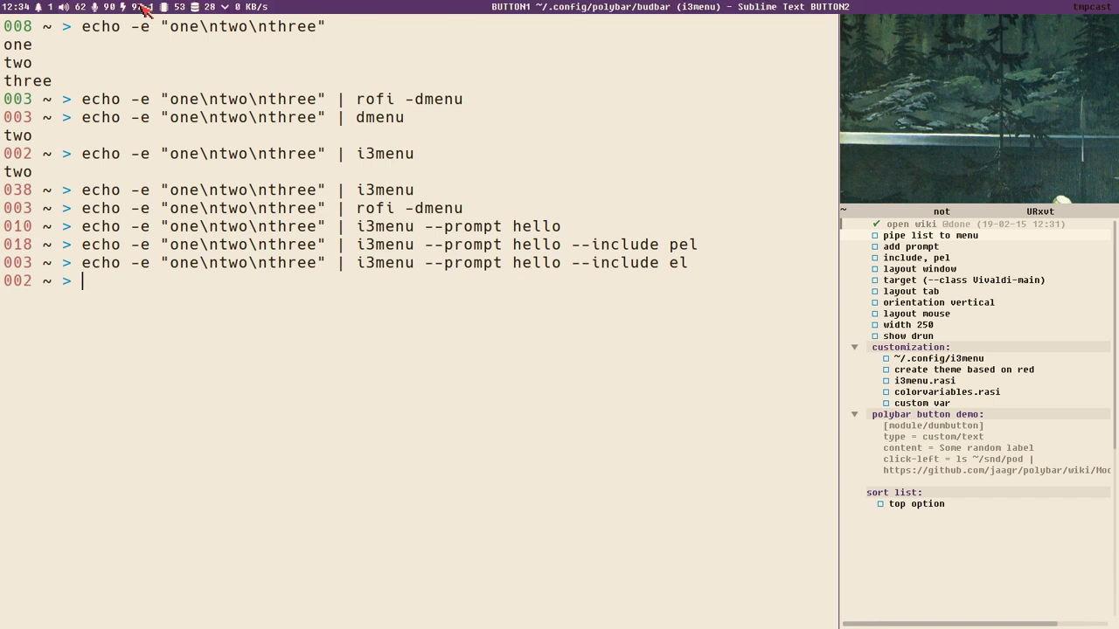
- Change the i3menu command's include string to "l", run it, move between the entries and dismiss the menu
{"action": "key", "text": "Up"}
{"action": "key", "text": "BackSpace"}
{"action": "key", "text": "BackSpace"}
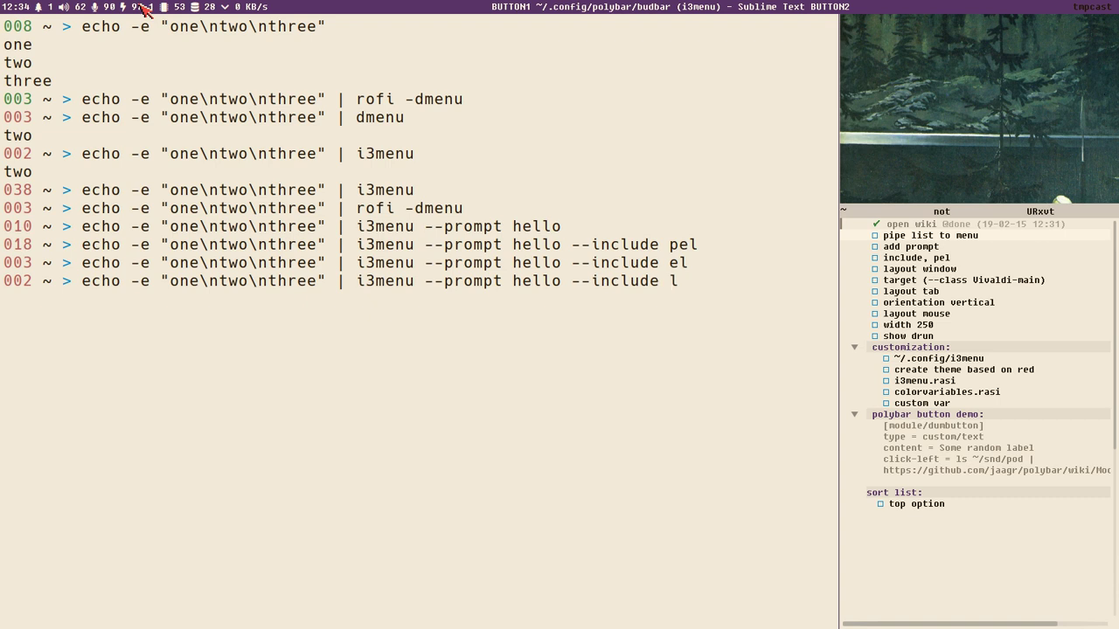
{"action": "key", "text": "Return"}
{"action": "key", "text": "Right"}
{"action": "key", "text": "Left"}
{"action": "key", "text": "Right"}
{"action": "key", "text": "Left"}
{"action": "key", "text": "Escape"}
- Change the include string to "e", run the command, try the input text "sdfsd" and dismiss the menu
{"action": "key", "text": "Up"}
{"action": "key", "text": "BackSpace"}
{"action": "type", "text": "e"}
{"action": "key", "text": "Return"}
{"action": "type", "text": "sdfsd"}
{"action": "key", "text": "BackSpace"}
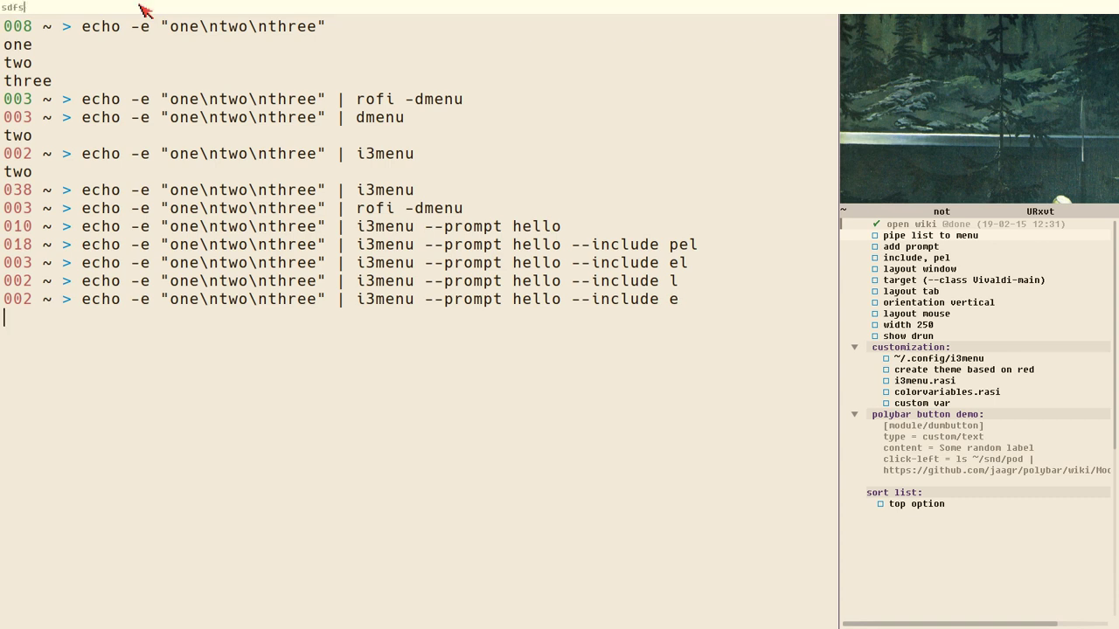
{"action": "key", "text": "Escape"}
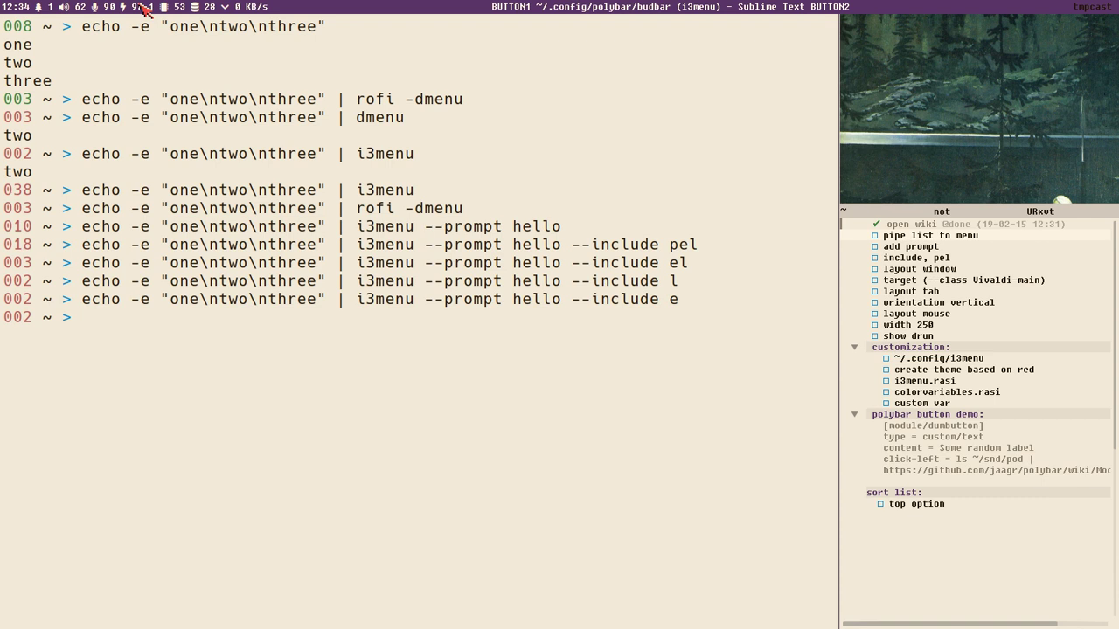
- Mark the "pipe list to menu", "add prompt" and "include, pel" tasks as done in the notes
{"action": "key", "text": "super+l"}
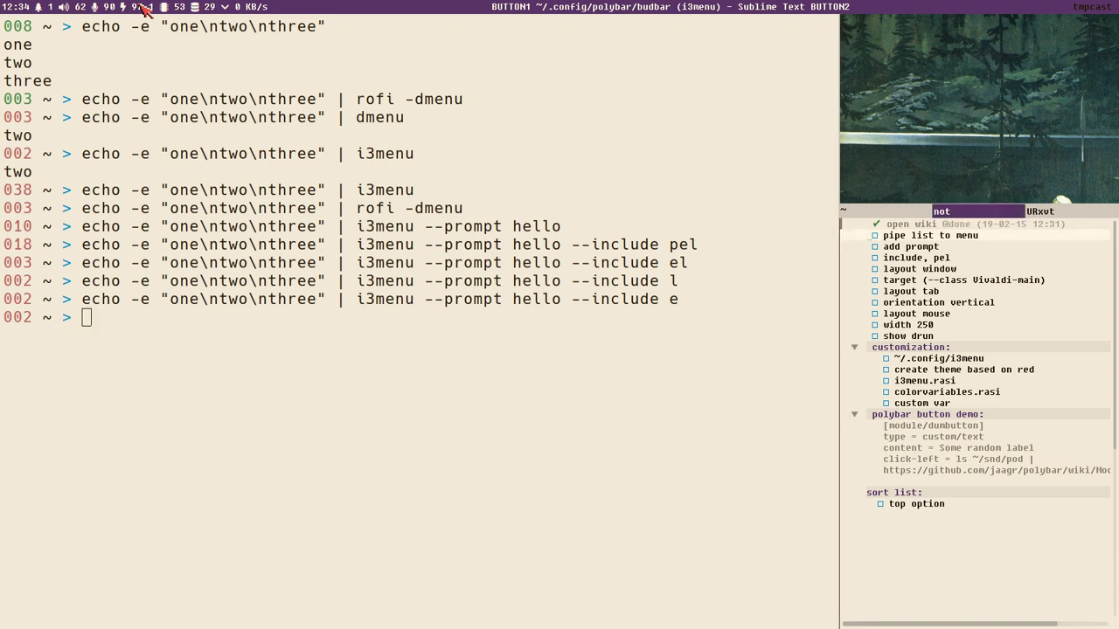
{"action": "key", "text": "ctrl+d"}
{"action": "key", "text": "Down"}
{"action": "key", "text": "ctrl+d"}
{"action": "key", "text": "Down"}
{"action": "key", "text": "ctrl+d"}
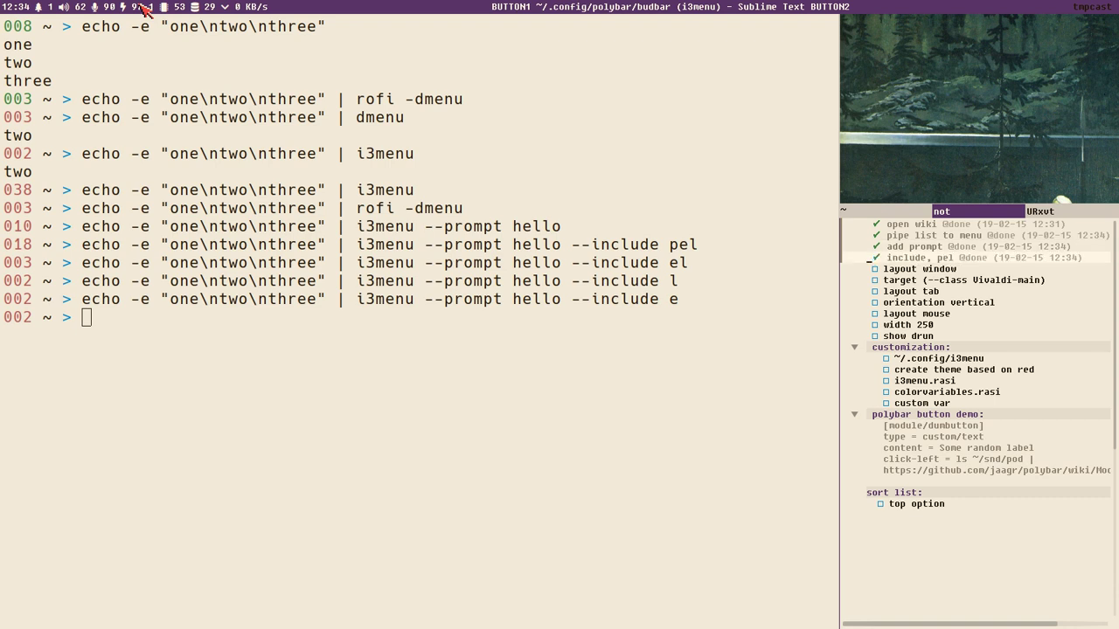
{"action": "key", "text": "Down"}
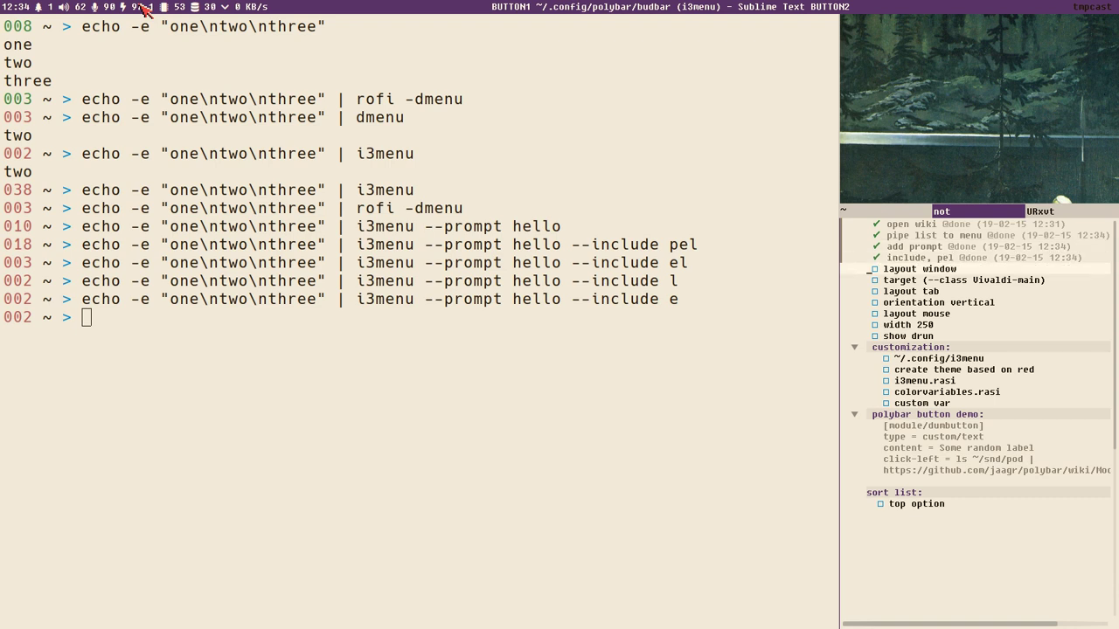
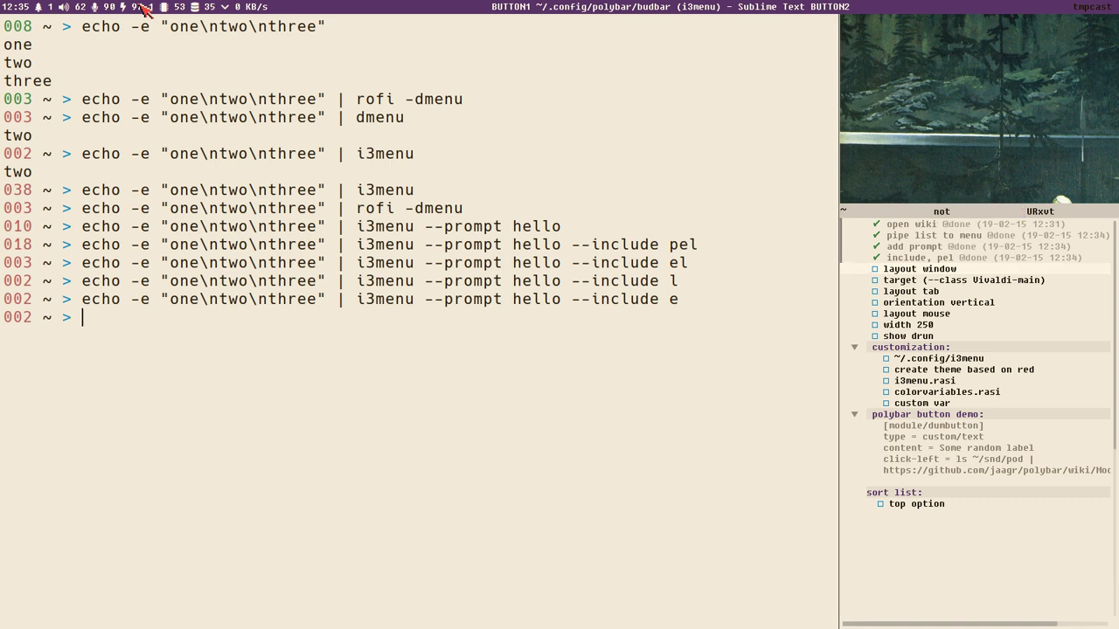
- Run the i3menu command with --include l --layout window, move between the entries and dismiss the menu
{"action": "key", "text": "Up"}
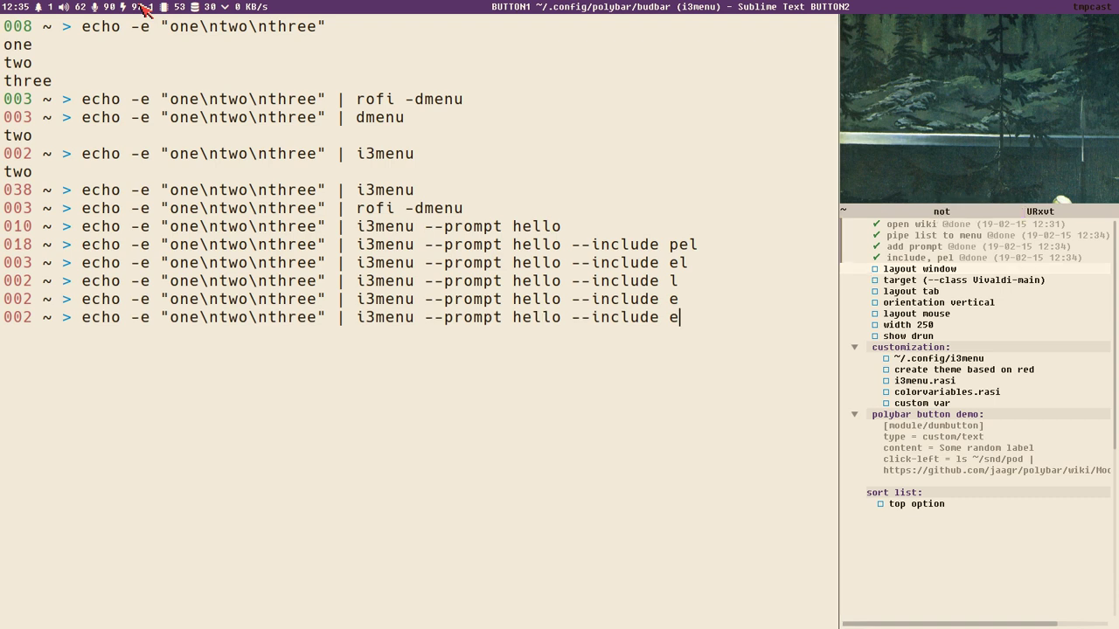
{"action": "key", "text": "BackSpace"}
{"action": "type", "text": "l --layout window"}
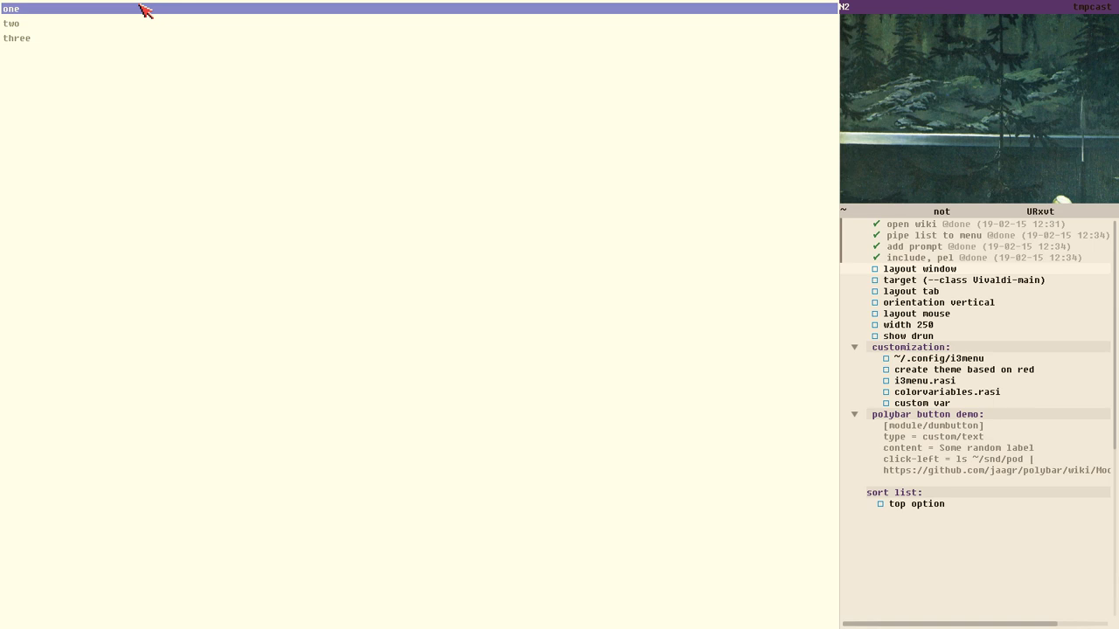
{"action": "key", "text": "Up"}
{"action": "key", "text": "Down"}
{"action": "key", "text": "Up"}
{"action": "key", "text": "Down"}
{"action": "key", "text": "Up"}
{"action": "key", "text": "Down"}
{"action": "key", "text": "Down"}
{"action": "key", "text": "Down"}
{"action": "key", "text": "Escape"}
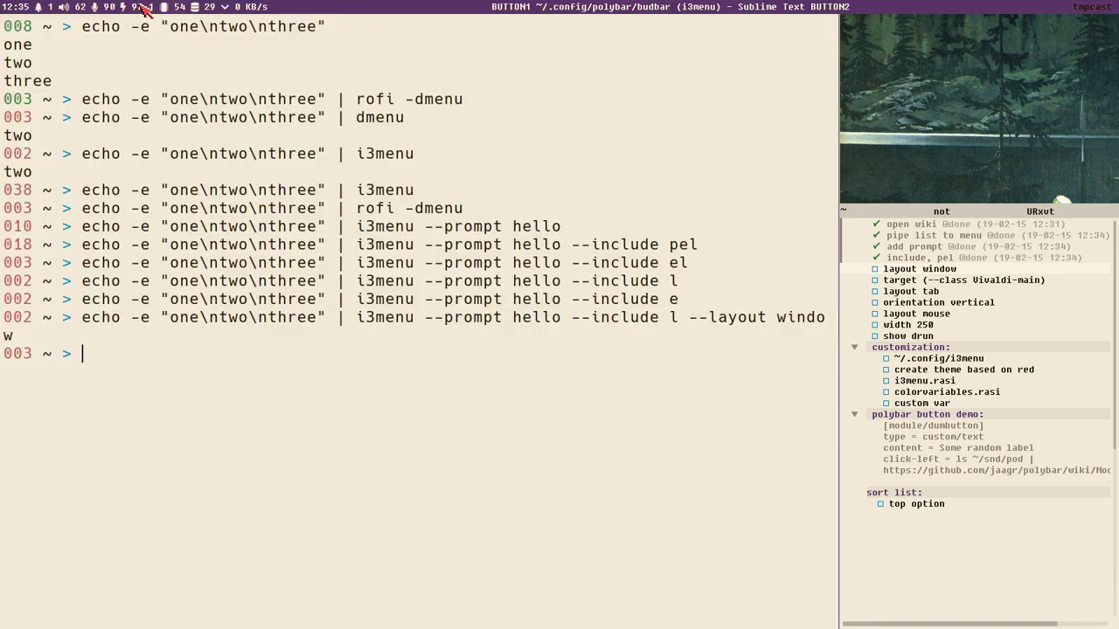
- Bring up the floating terminal, clear its screen and hide it again
{"action": "key", "text": "super+minus"}
{"action": "key", "text": "ctrl+l"}
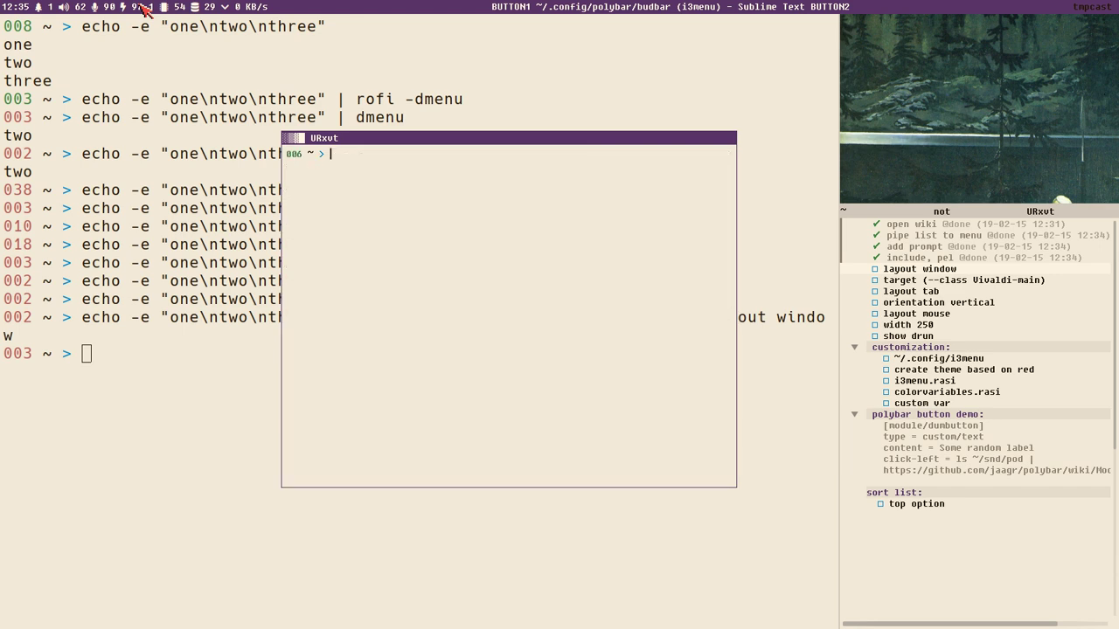
{"action": "key", "text": "super+minus"}
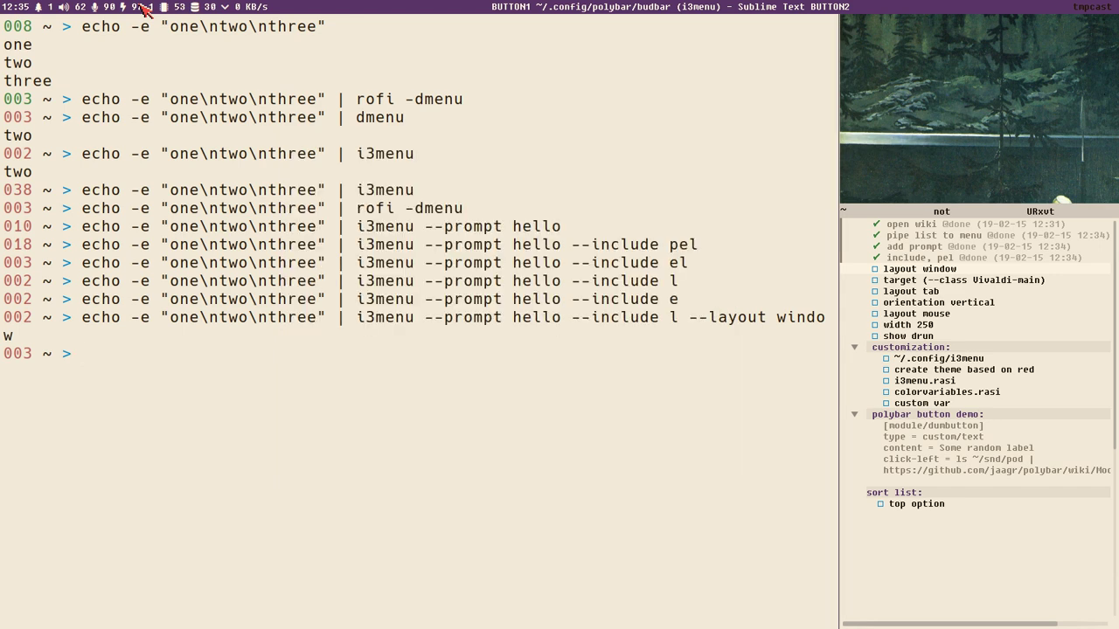
- Recall the --layout window command, select its full text for copying and bring up the floating terminal
{"action": "key", "text": "Up"}
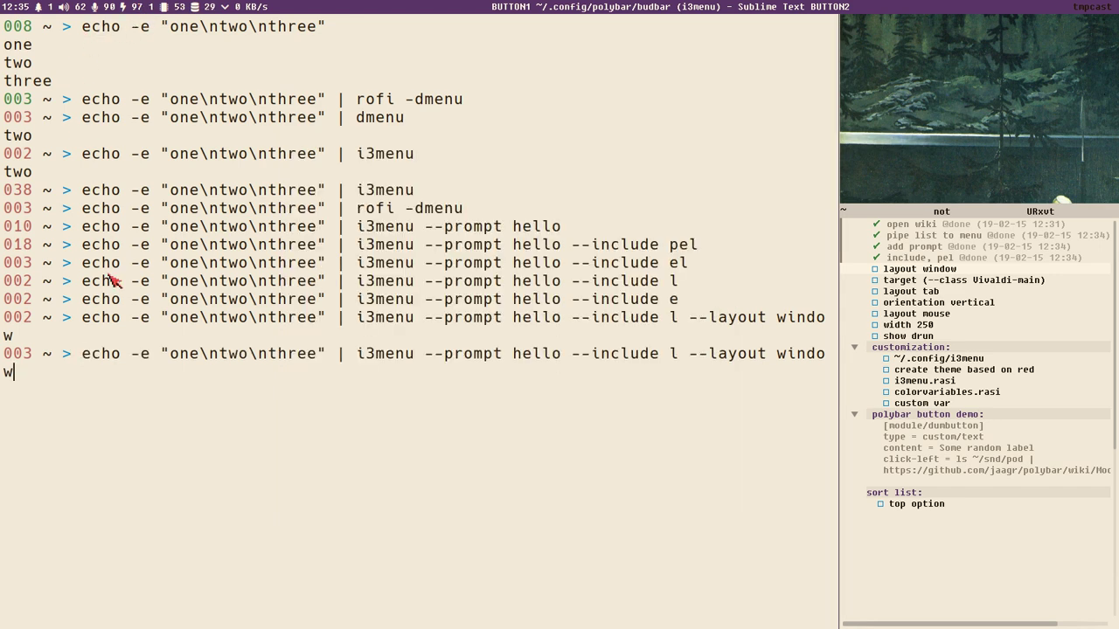
{"action": "left_click_drag", "start_coordinate": [126, 393], "coordinate": [91, 363]}
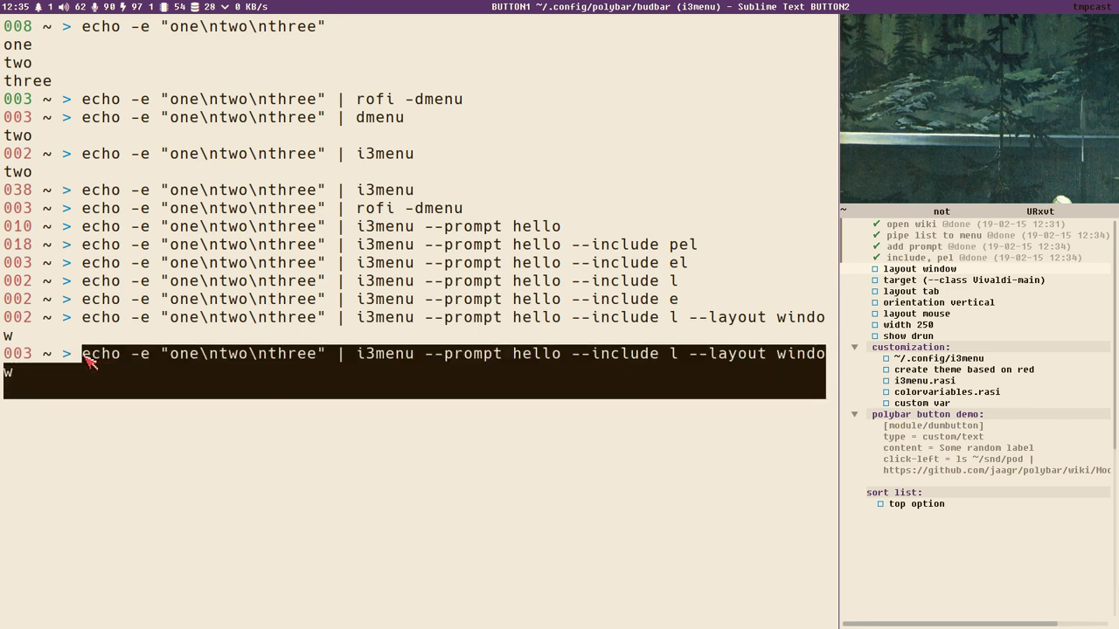
{"action": "key", "text": "super+Return"}
{"action": "type", "text": "c"}
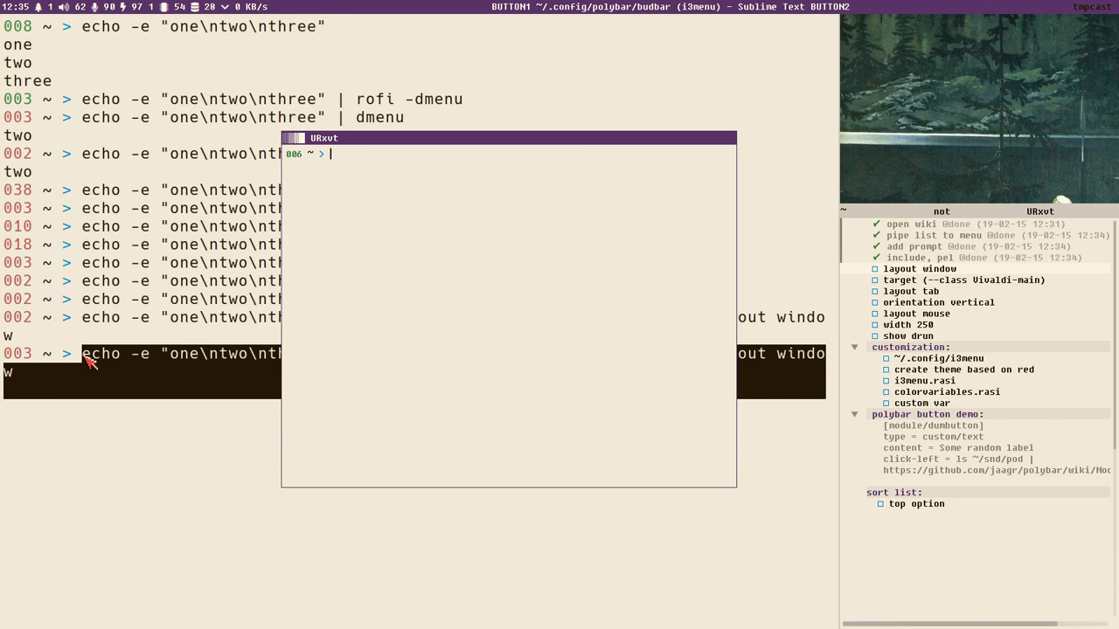
- Run the copied --layout window command in the floating terminal and move between the menu entries
{"action": "key", "text": "Return"}
{"action": "key", "text": "Down"}
{"action": "key", "text": "Down"}
{"action": "key", "text": "Up"}
{"action": "key", "text": "Down"}
{"action": "key", "text": "Down"}
{"action": "key", "text": "Up"}
{"action": "key", "text": "Down"}
{"action": "key", "text": "Up"}
{"action": "key", "text": "Down"}
{"action": "key", "text": "Down"}
{"action": "key", "text": "Down"}
{"action": "key", "text": "Return"}
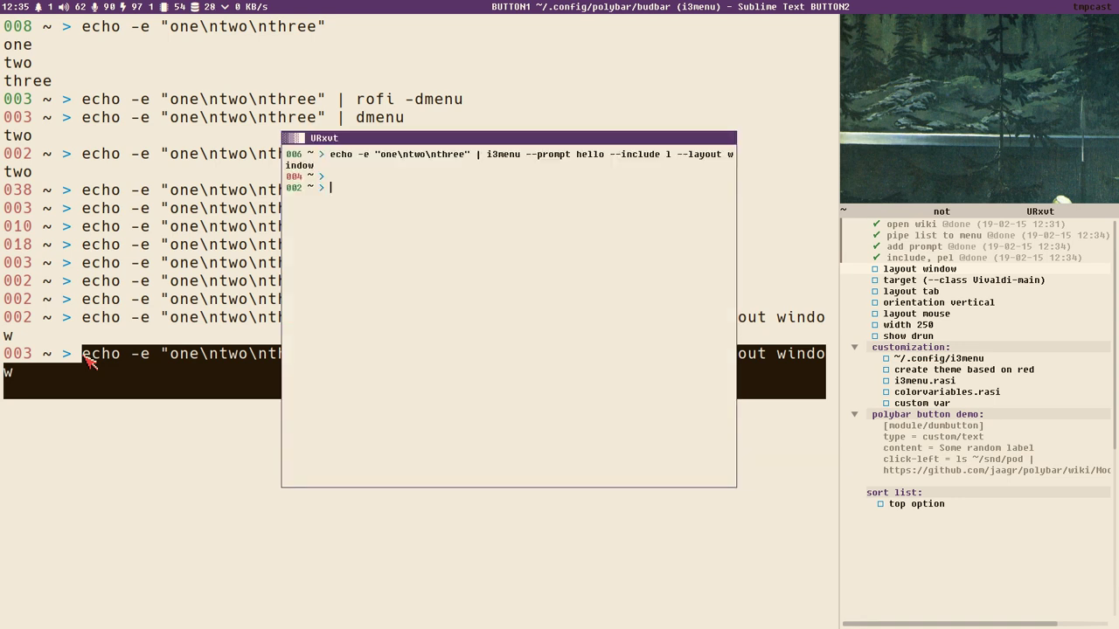
- Close the floating terminal and clear the main terminal's screen
{"action": "key", "text": "ctrl+d"}
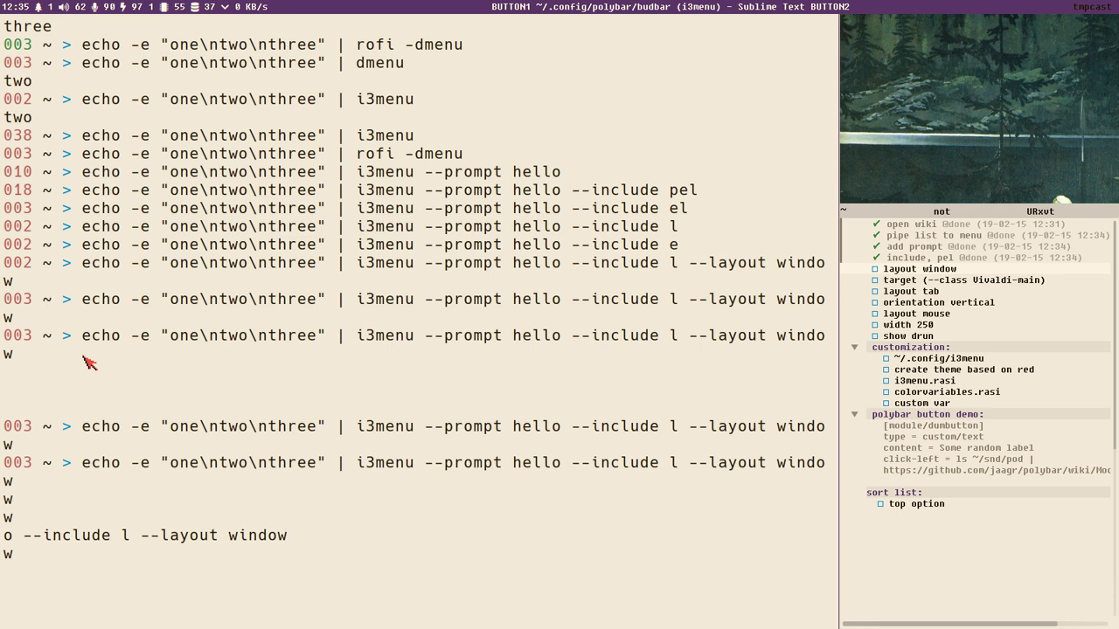
{"action": "key", "text": "Return"}
{"action": "key", "text": "ctrl+l"}
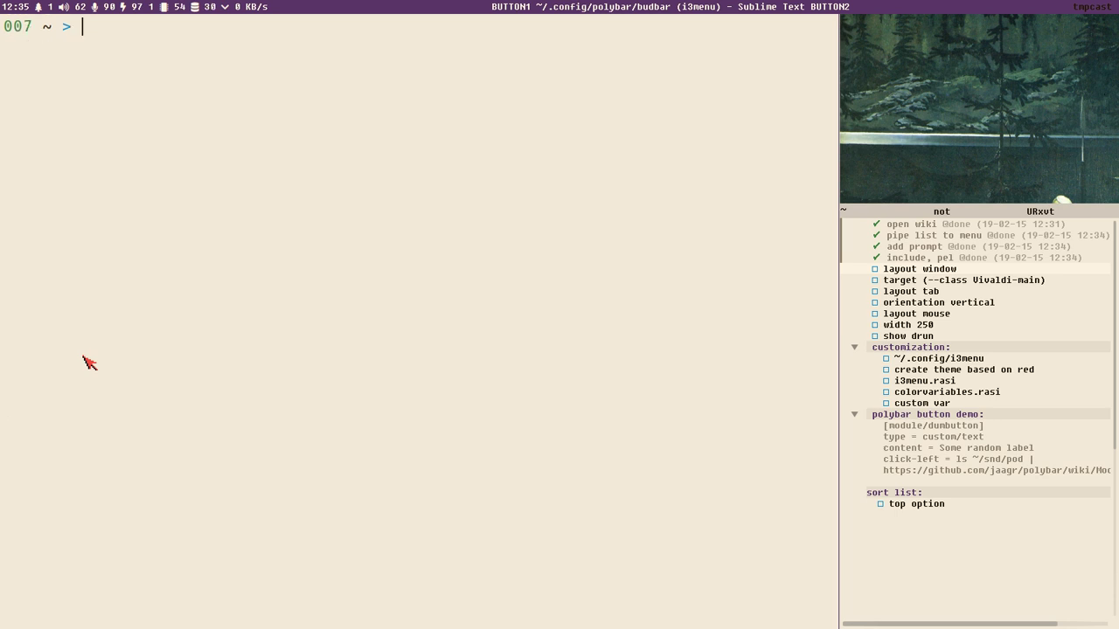
- Add --target '--class Sxiv' to the --layout window command, hiding the notes window, and run it
{"action": "key", "text": "Up"}
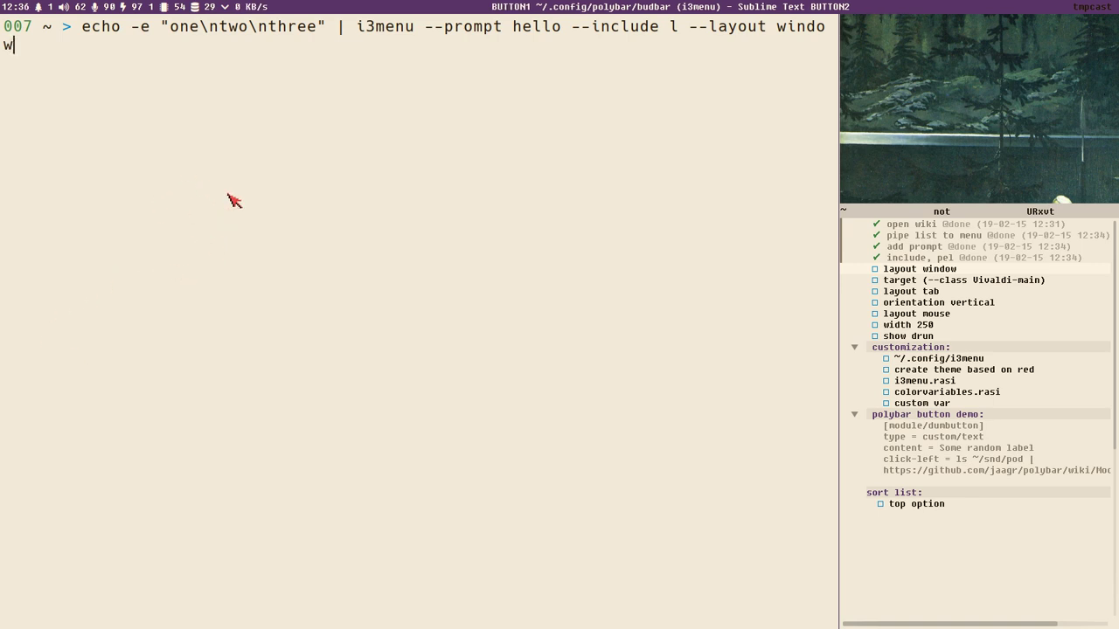
{"action": "type", "text": "--target"}
{"action": "key", "text": "super+n"}
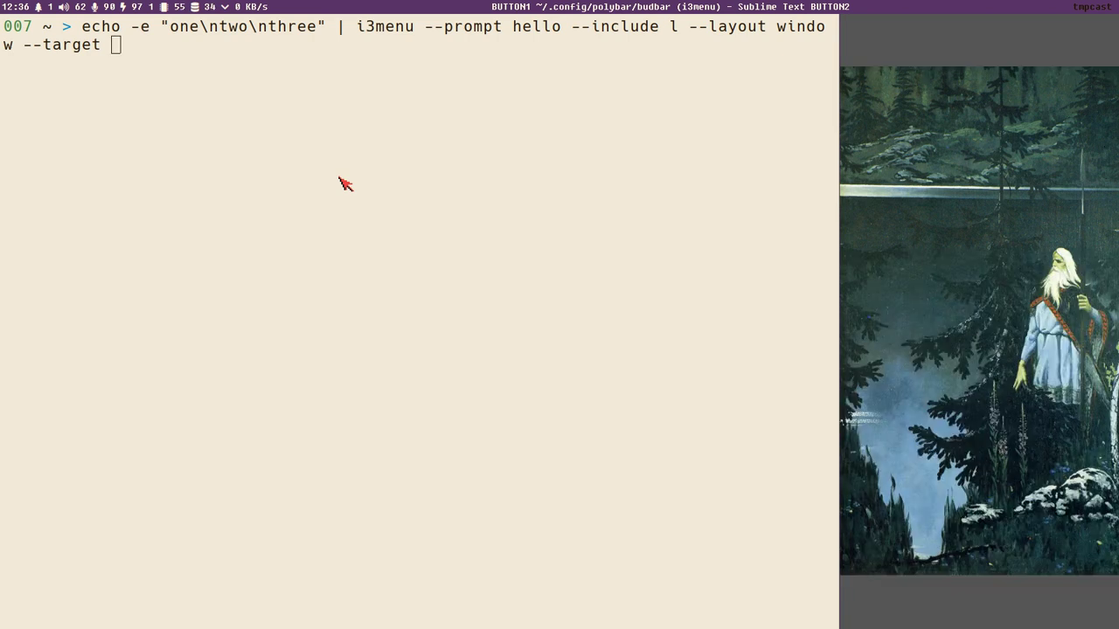
{"action": "left_click", "coordinate": [346, 184]}
{"action": "type", "text": "'"}
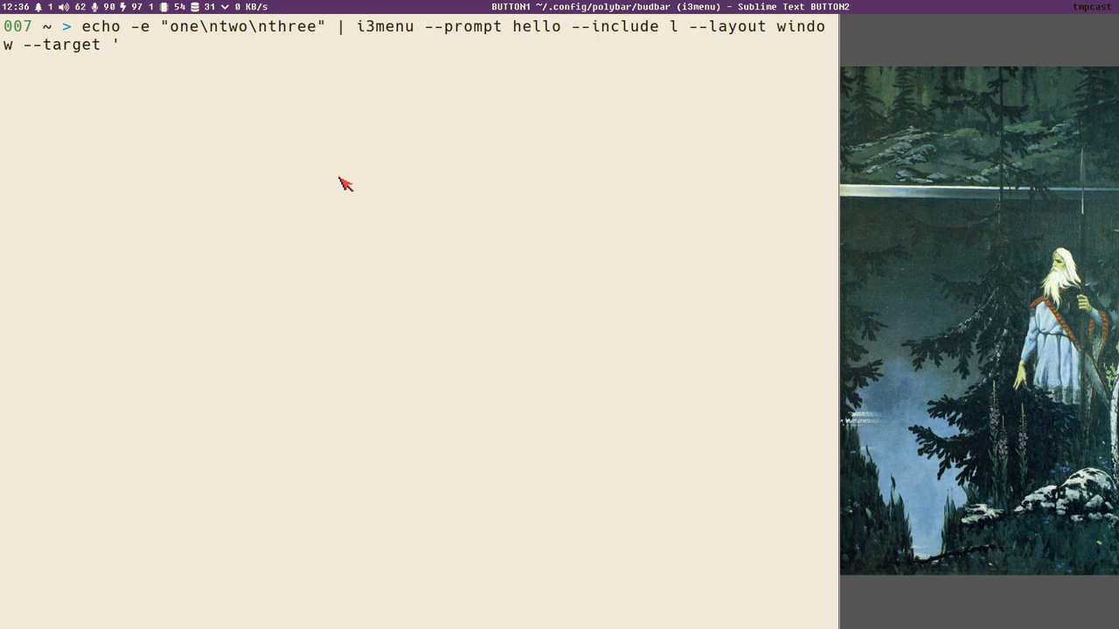
{"action": "type", "text": "--class Sxiv"}
- Move between the entries of the menu covering the image viewer and dismiss it
{"action": "key", "text": "Up"}
{"action": "key", "text": "Down"}
{"action": "key", "text": "Up"}
{"action": "key", "text": "Down"}
{"action": "key", "text": "Down"}
{"action": "key", "text": "Up"}
{"action": "key", "text": "Escape"}
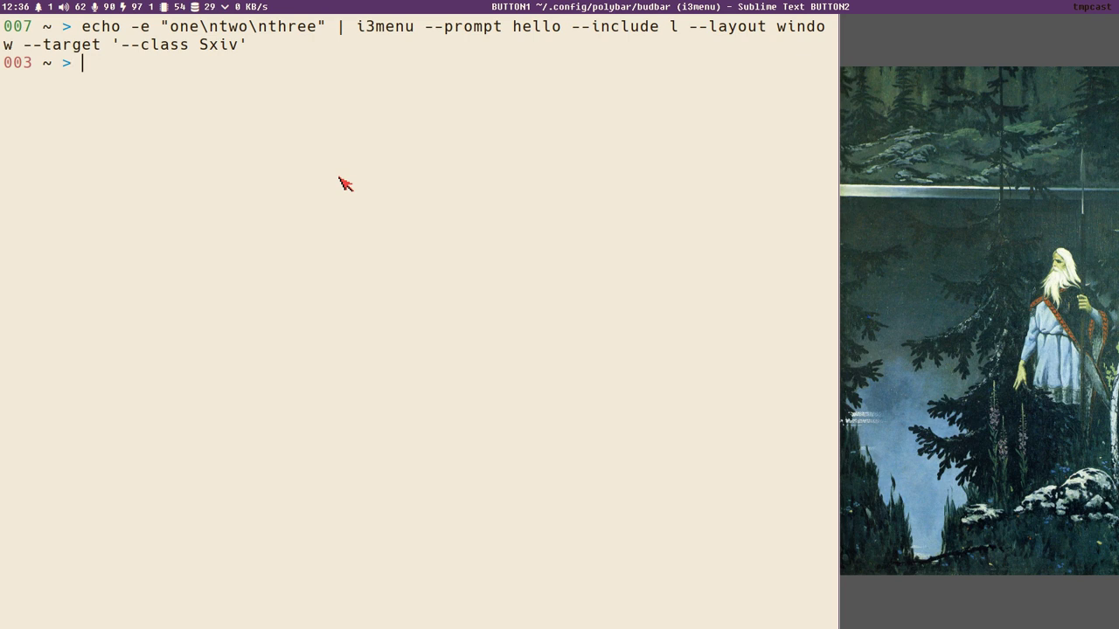
- Show the notes window again, rerun the Sxiv-targeted window-layout command, move between the entries and dismiss the menu
{"action": "key", "text": "super+h"}
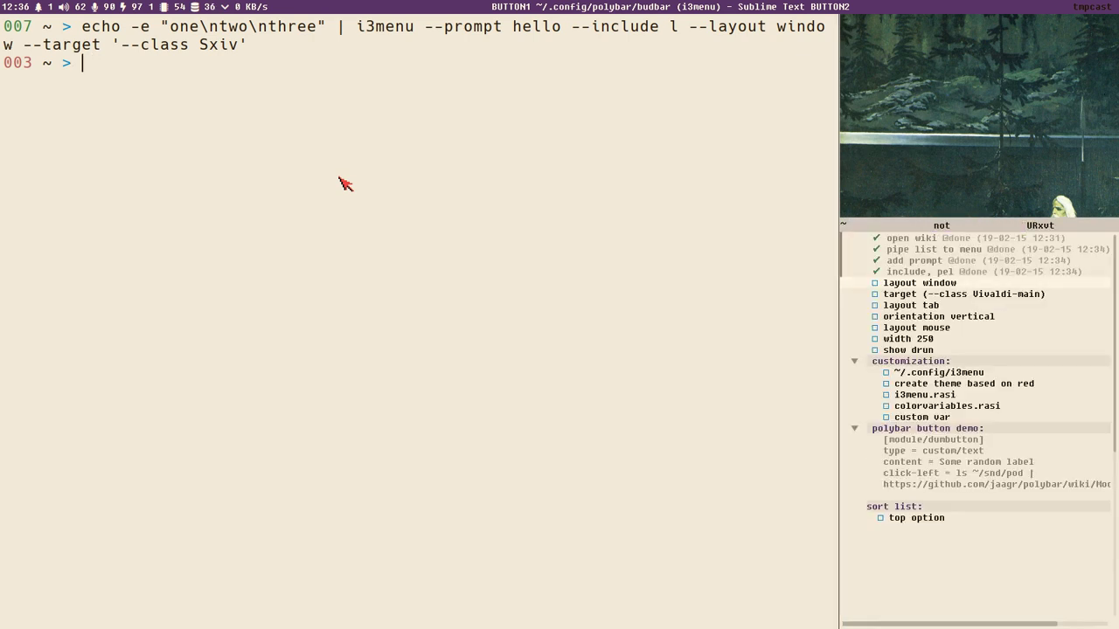
{"action": "key", "text": "Up"}
{"action": "key", "text": "Return"}
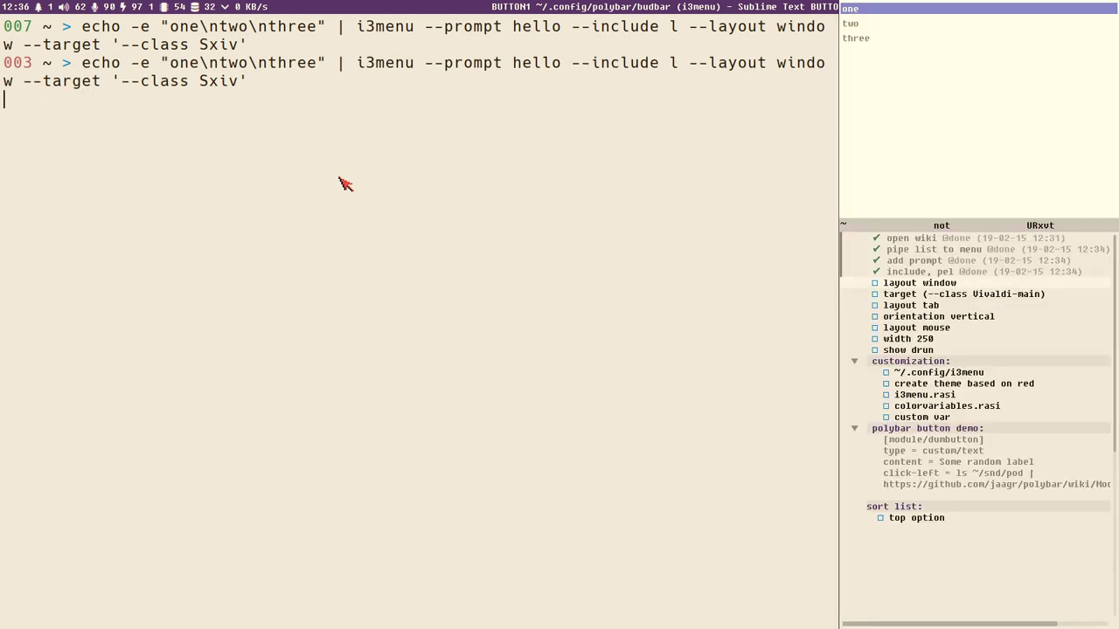
{"action": "key", "text": "Up"}
{"action": "key", "text": "Up"}
{"action": "key", "text": "Down"}
{"action": "key", "text": "Up"}
{"action": "key", "text": "Escape"}
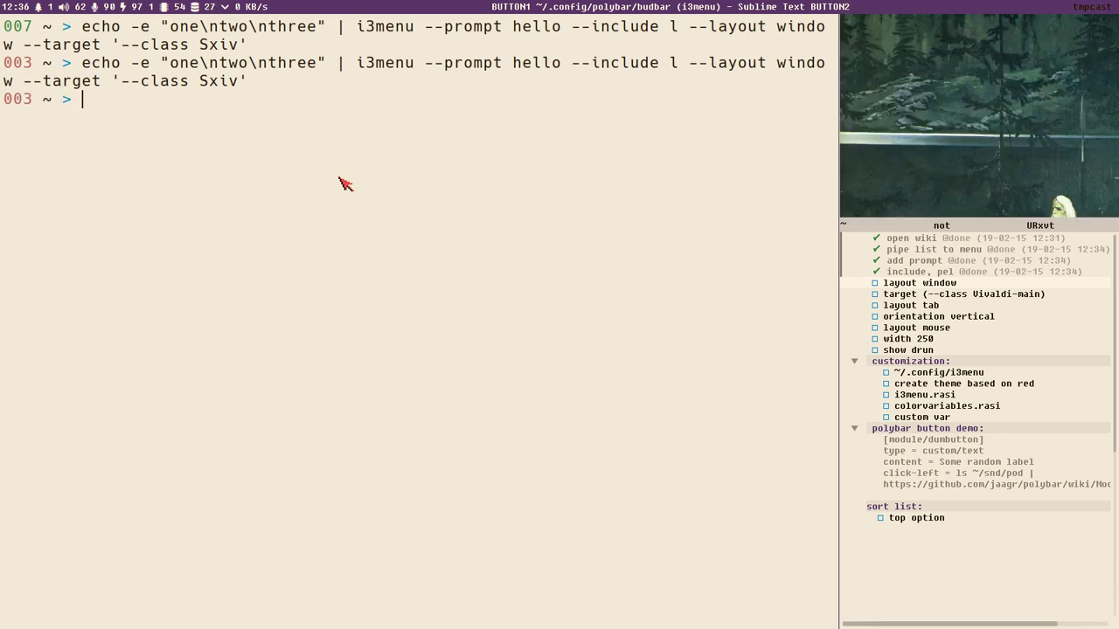
- Mark the "layout window" and "target (--class Vivaldi-main)" tasks as done and return to the terminal
{"action": "key", "text": "super+l"}
{"action": "key", "text": "ctrl+d"}
{"action": "key", "text": "Down"}
{"action": "key", "text": "ctrl+d"}
{"action": "key", "text": "Down"}
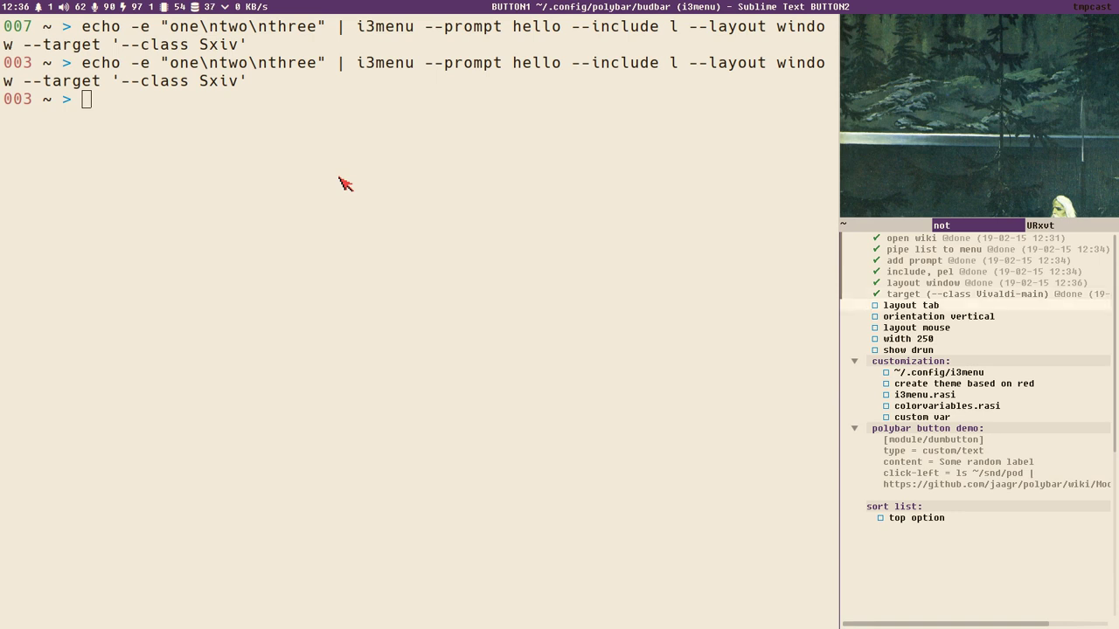
{"action": "key", "text": "super+h"}
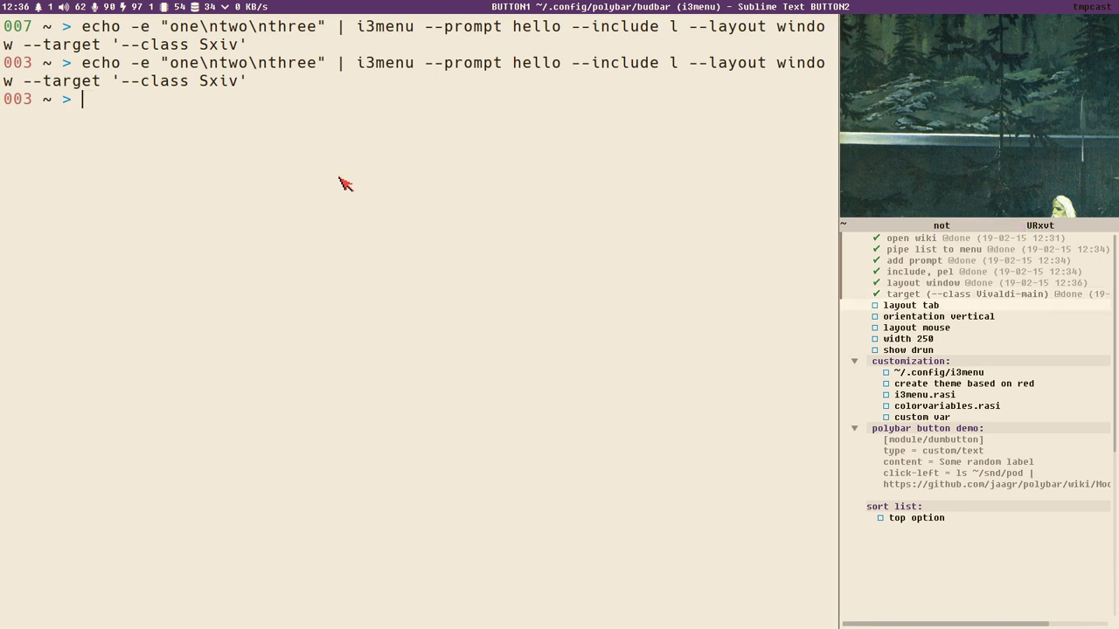
- Recall the Sxiv-targeted i3menu command and change its --layout value to tab
{"action": "key", "text": "Up"}
{"action": "key", "text": "Left"}
{"action": "key", "text": "Left"}
{"action": "key", "text": "Left"}
{"action": "key", "text": "Left"}
{"action": "key", "text": "Left"}
{"action": "key", "text": "Left"}
{"action": "key", "text": "Left"}
{"action": "key", "text": "Left"}
{"action": "key", "text": "Left"}
{"action": "key", "text": "Left"}
{"action": "key", "text": "Left"}
{"action": "key", "text": "Left"}
{"action": "key", "text": "Left"}
{"action": "key", "text": "Left"}
{"action": "key", "text": "Left"}
{"action": "key", "text": "Left"}
{"action": "key", "text": "Left"}
{"action": "key", "text": "Left"}
{"action": "key", "text": "Left"}
{"action": "key", "text": "Left"}
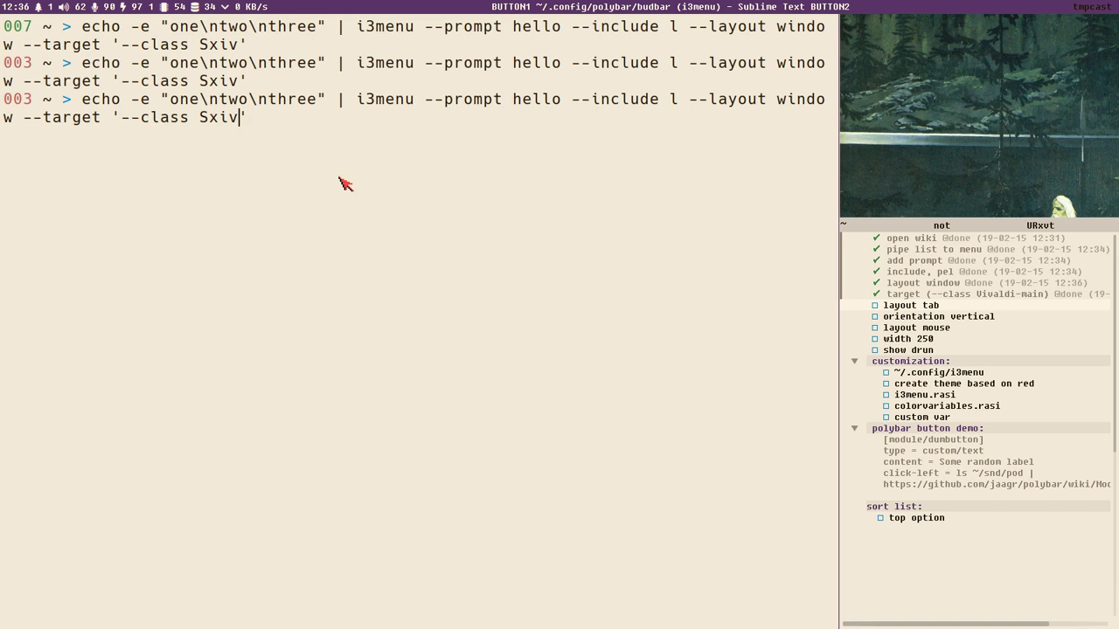
{"action": "key", "text": "Left"}
{"action": "key", "text": "Left"}
{"action": "key", "text": "Left"}
{"action": "key", "text": "BackSpace"}
{"action": "key", "text": "BackSpace"}
{"action": "key", "text": "BackSpace"}
{"action": "key", "text": "BackSpace"}
{"action": "key", "text": "BackSpace"}
{"action": "key", "text": "BackSpace"}
{"action": "type", "text": "tab"}
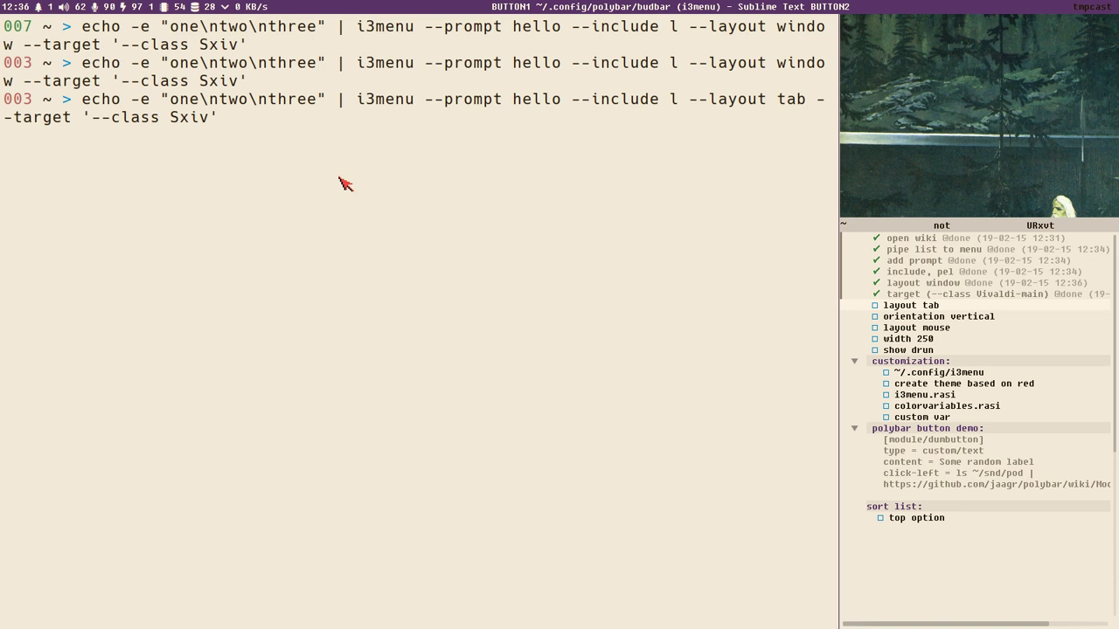
- Run the --layout tab command, move between the entries, dismiss the menu and briefly enter window move mode
{"action": "key", "text": "Return"}
{"action": "key", "text": "Right"}
{"action": "key", "text": "Right"}
{"action": "key", "text": "Right"}
{"action": "key", "text": "Left"}
{"action": "key", "text": "Right"}
{"action": "key", "text": "Left"}
{"action": "key", "text": "Right"}
{"action": "key", "text": "Escape"}
{"action": "key", "text": "super+m"}
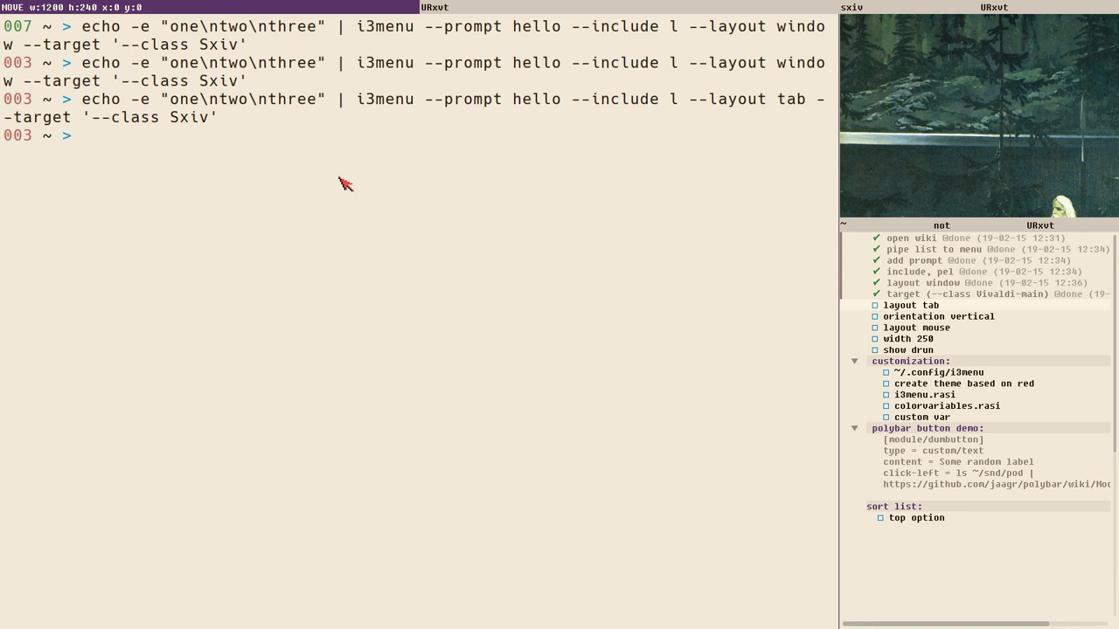
{"action": "key", "text": "Escape"}
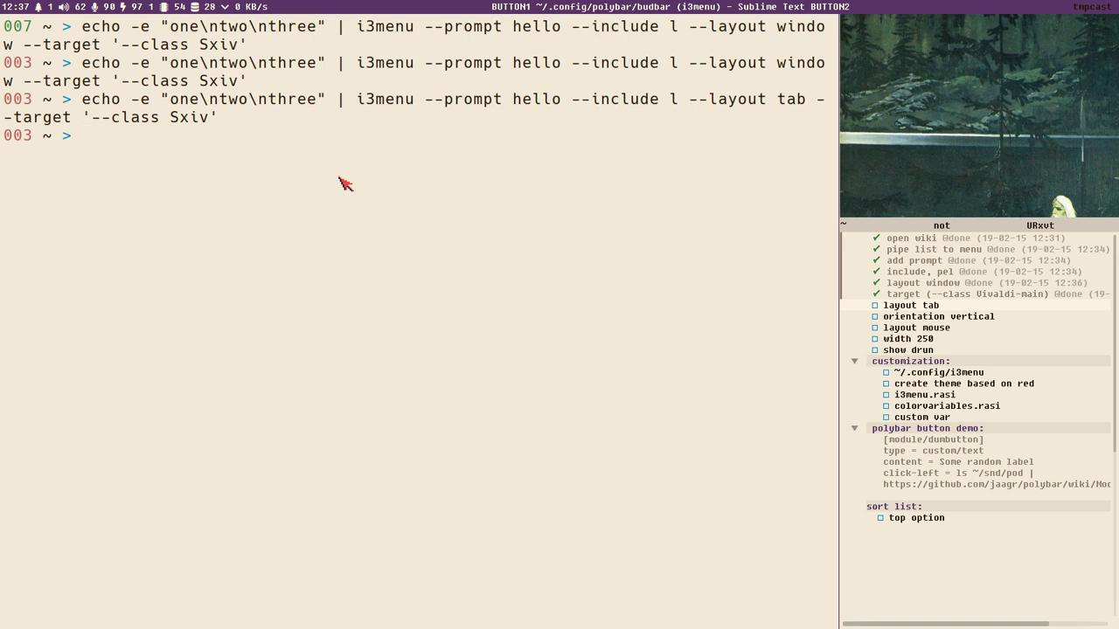
- Rerun the Sxiv-targeted --layout tab command, move back and forth between the entries and dismiss the menu
{"action": "key", "text": "Up"}
{"action": "key", "text": "Return"}
{"action": "key", "text": "Right"}
{"action": "key", "text": "Right"}
{"action": "key", "text": "Right"}
{"action": "key", "text": "Left"}
{"action": "key", "text": "Right"}
{"action": "key", "text": "Left"}
{"action": "key", "text": "Right"}
{"action": "key", "text": "Right"}
{"action": "key", "text": "Left"}
{"action": "key", "text": "Right"}
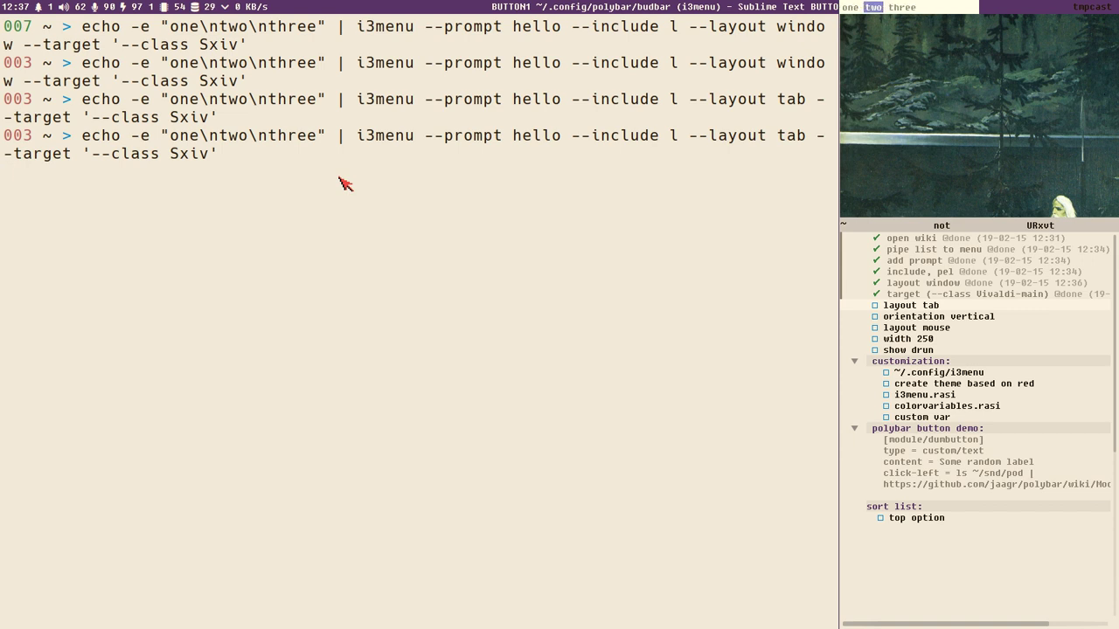
{"action": "key", "text": "Escape"}
- Add --orientation vertical to the --layout tab command, run it and move between the menu entries
{"action": "key", "text": "Up"}
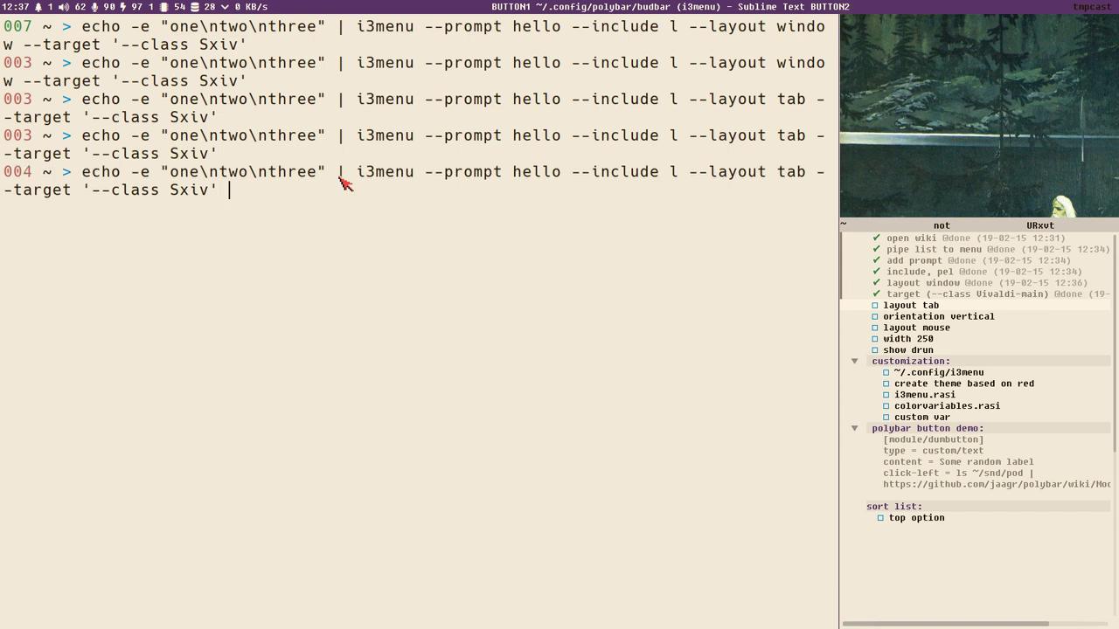
{"action": "type", "text": "--orientation vertical"}
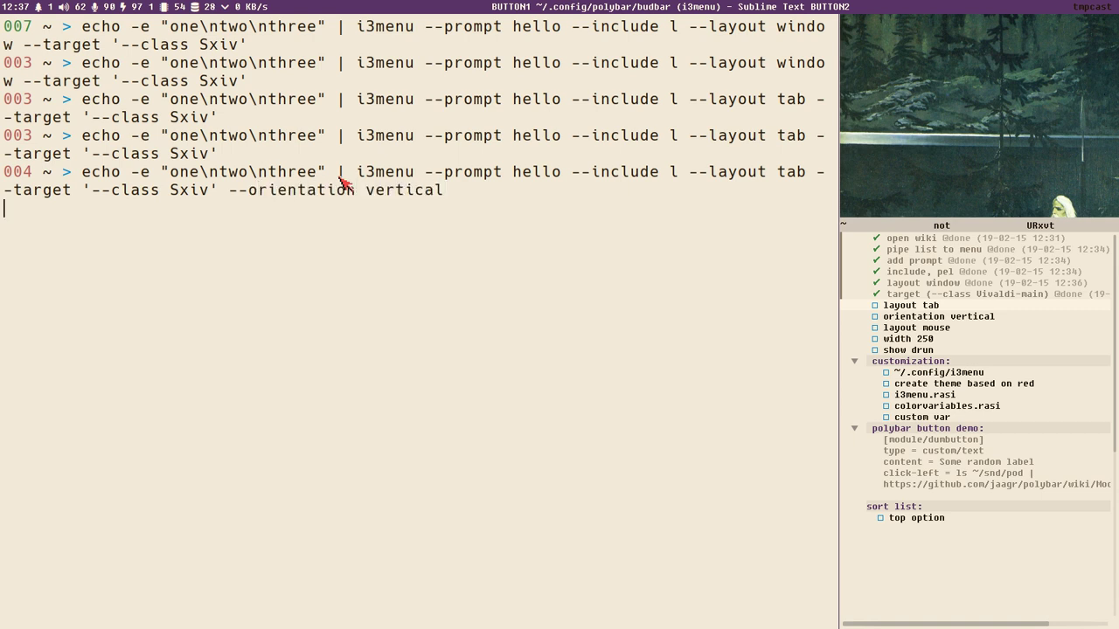
{"action": "key", "text": "Down"}
{"action": "key", "text": "Down"}
{"action": "key", "text": "Up"}
{"action": "key", "text": "Up"}
{"action": "key", "text": "Down"}
{"action": "key", "text": "Up"}
{"action": "key", "text": "Down"}
{"action": "key", "text": "Up"}
{"action": "key", "text": "Up"}
{"action": "key", "text": "Down"}
{"action": "key", "text": "Up"}
{"action": "key", "text": "Down"}
{"action": "key", "text": "Up"}
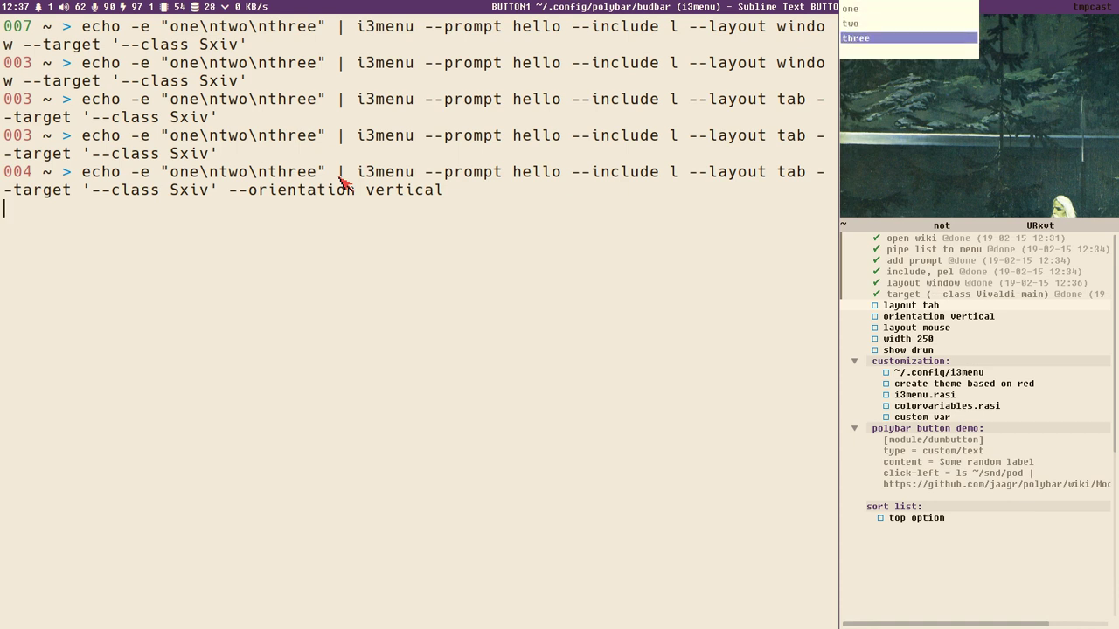
- Move through the entries of the vertical tab-layout menu and close it
{"action": "key", "text": "Down"}
{"action": "key", "text": "Down"}
{"action": "key", "text": "Return"}
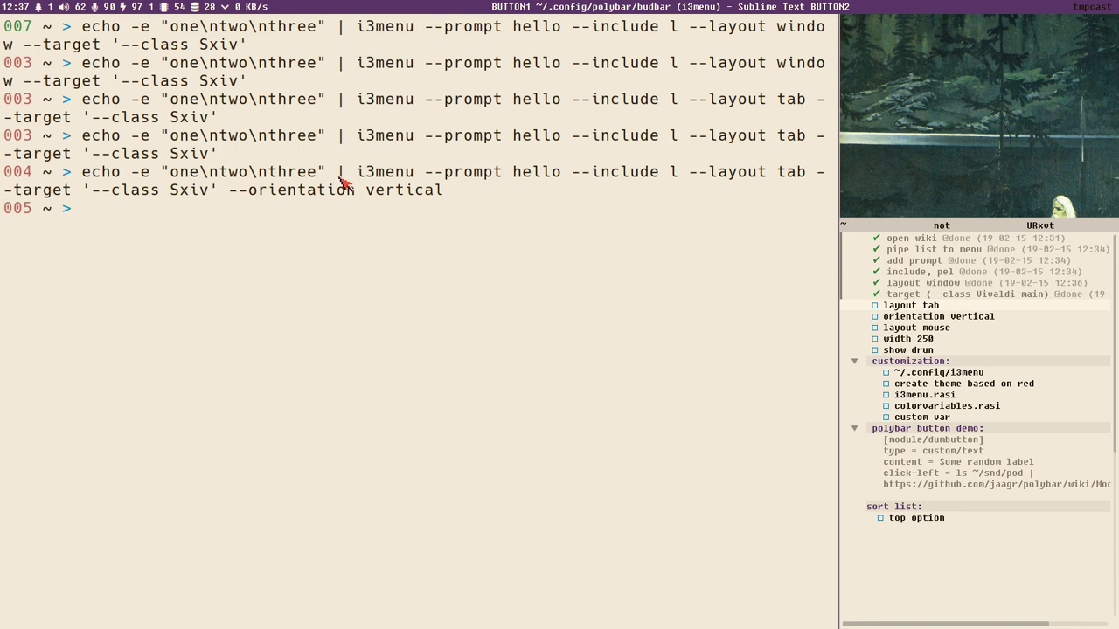
- Recall the vertical i3menu command, change its --layout value to mouse and remove the --target '--class Sxiv' option
{"action": "key", "text": "Up"}
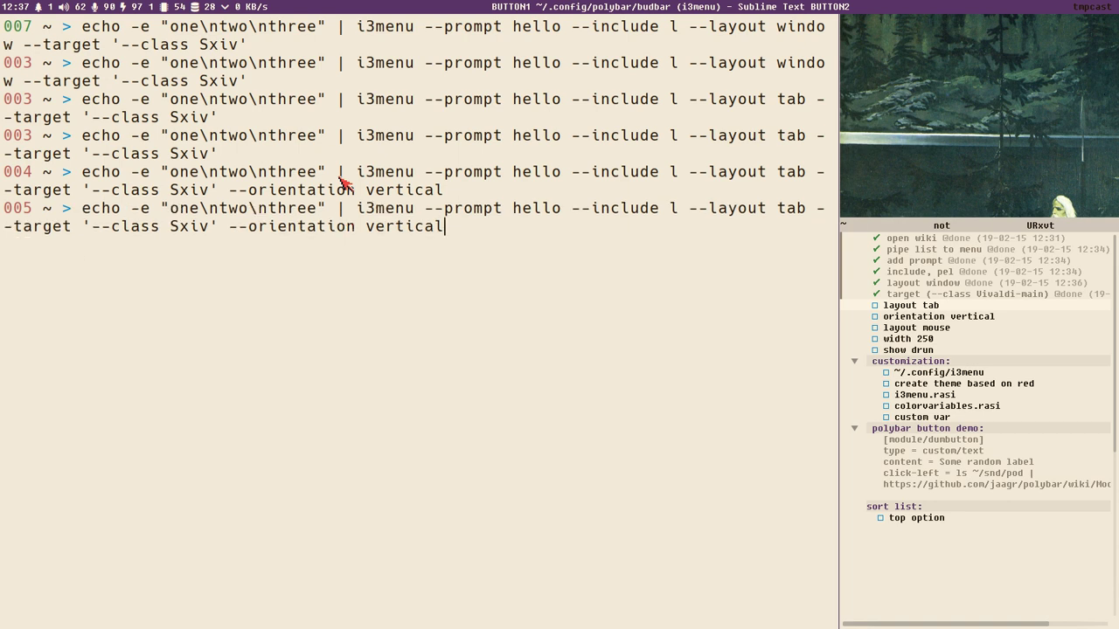
{"action": "key", "text": "Left"}
{"action": "key", "text": "Left"}
{"action": "key", "text": "Left"}
{"action": "key", "text": "Left"}
{"action": "key", "text": "Left"}
{"action": "key", "text": "Left"}
{"action": "key", "text": "Left"}
{"action": "key", "text": "Left"}
{"action": "key", "text": "Left"}
{"action": "key", "text": "Left"}
{"action": "key", "text": "Left"}
{"action": "key", "text": "Left"}
{"action": "key", "text": "Left"}
{"action": "key", "text": "Left"}
{"action": "key", "text": "Left"}
{"action": "key", "text": "Left"}
{"action": "key", "text": "Left"}
{"action": "key", "text": "Left"}
{"action": "key", "text": "Left"}
{"action": "key", "text": "Left"}
{"action": "key", "text": "BackSpace"}
{"action": "key", "text": "BackSpace"}
{"action": "key", "text": "BackSpace"}
{"action": "key", "text": "BackSpace"}
{"action": "key", "text": "BackSpace"}
{"action": "key", "text": "BackSpace"}
{"action": "key", "text": "BackSpace"}
{"action": "key", "text": "BackSpace"}
{"action": "key", "text": "BackSpace"}
{"action": "key", "text": "BackSpace"}
{"action": "key", "text": "BackSpace"}
{"action": "key", "text": "BackSpace"}
{"action": "key", "text": "BackSpace"}
{"action": "key", "text": "BackSpace"}
{"action": "key", "text": "BackSpace"}
{"action": "key", "text": "BackSpace"}
{"action": "key", "text": "BackSpace"}
{"action": "key", "text": "BackSpace"}
{"action": "key", "text": "BackSpace"}
{"action": "key", "text": "BackSpace"}
{"action": "key", "text": "BackSpace"}
{"action": "type", "text": "mouse"}
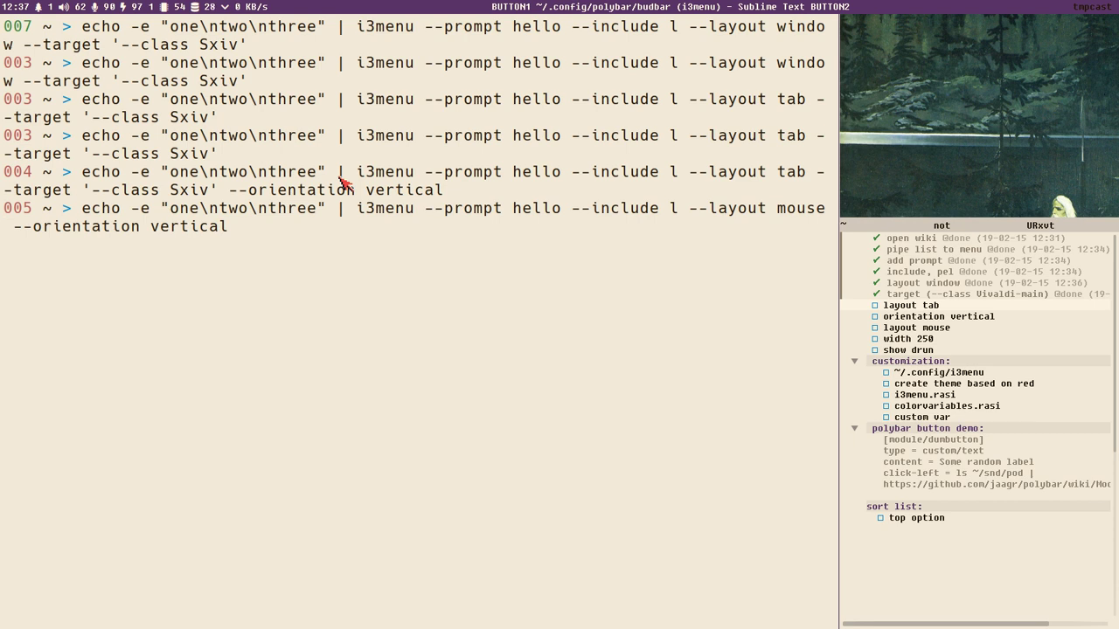
- Run the --layout mouse command, move back and forth between the menu entries and close the menu
{"action": "key", "text": "Return"}
{"action": "key", "text": "Down"}
{"action": "key", "text": "Down"}
{"action": "key", "text": "Down"}
{"action": "key", "text": "Up"}
{"action": "key", "text": "Down"}
{"action": "key", "text": "Up"}
{"action": "key", "text": "Up"}
{"action": "key", "text": "Down"}
{"action": "key", "text": "Up"}
{"action": "key", "text": "Down"}
{"action": "key", "text": "Up"}
{"action": "key", "text": "Down"}
{"action": "key", "text": "Up"}
{"action": "key", "text": "Down"}
{"action": "key", "text": "Up"}
{"action": "key", "text": "Up"}
{"action": "key", "text": "Down"}
{"action": "key", "text": "Down"}
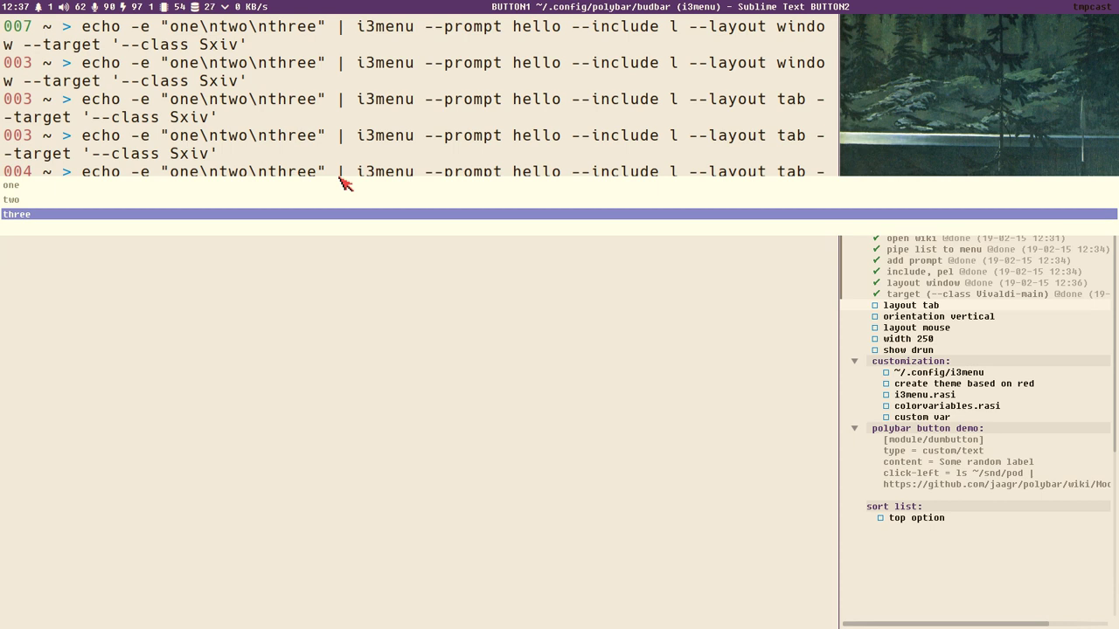
{"action": "key", "text": "Return"}
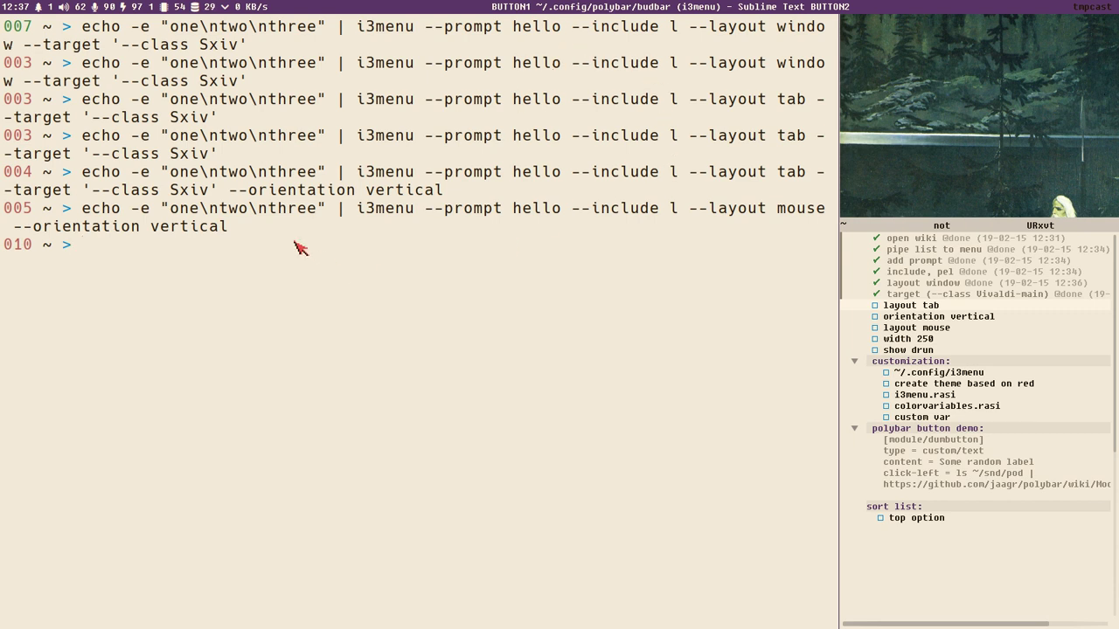
- Add --width 250 to the --layout mouse command, run it, then browse the menu entries and close the menu
{"action": "key", "text": "Up"}
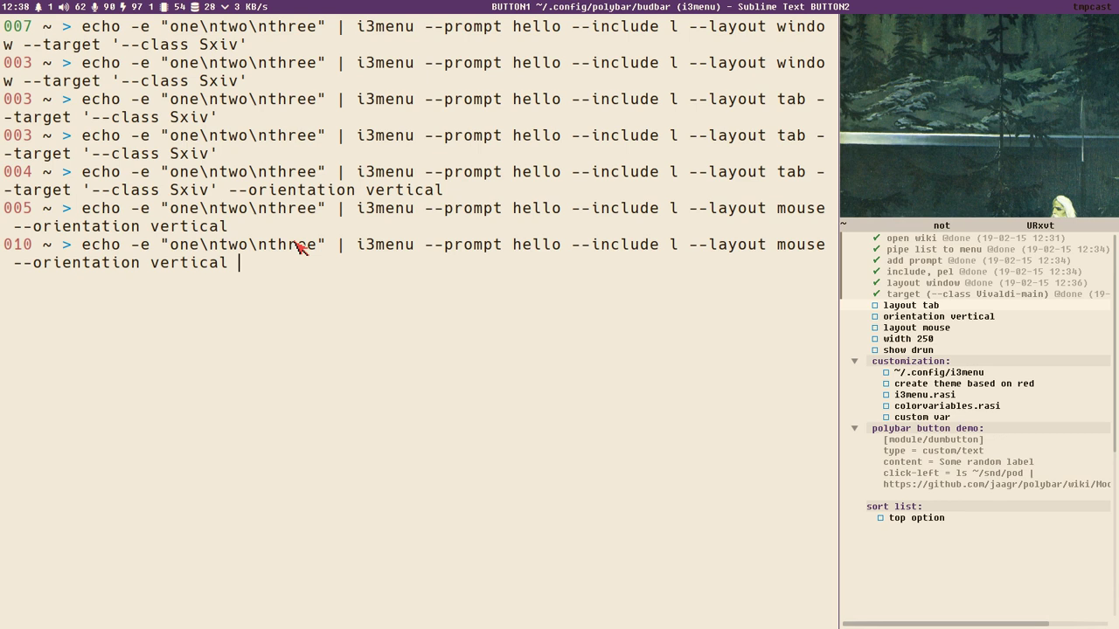
{"action": "type", "text": "--width"}
{"action": "type", "text": "250"}
{"action": "key", "text": "Return"}
{"action": "key", "text": "Down"}
{"action": "key", "text": "Up"}
{"action": "key", "text": "Down"}
{"action": "key", "text": "Up"}
{"action": "key", "text": "Down"}
{"action": "key", "text": "Down"}
{"action": "key", "text": "Return"}
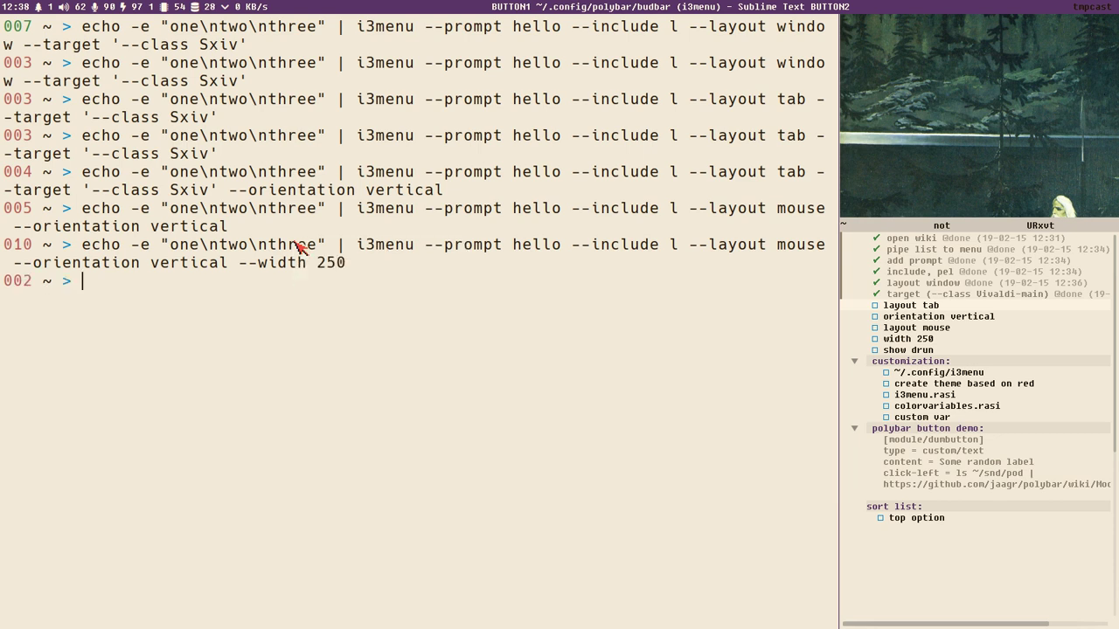
- Rerun the --width 250 mouse-layout command with the pointer in an empty area of the terminal and close the menu
{"action": "key", "text": "Up"}
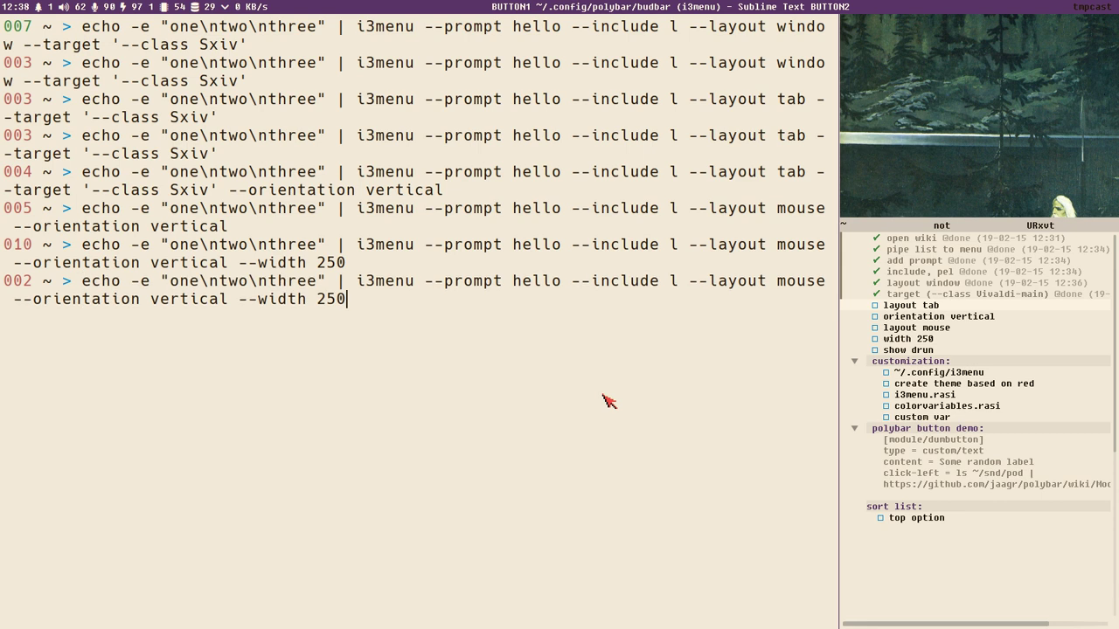
{"action": "key", "text": "Return"}
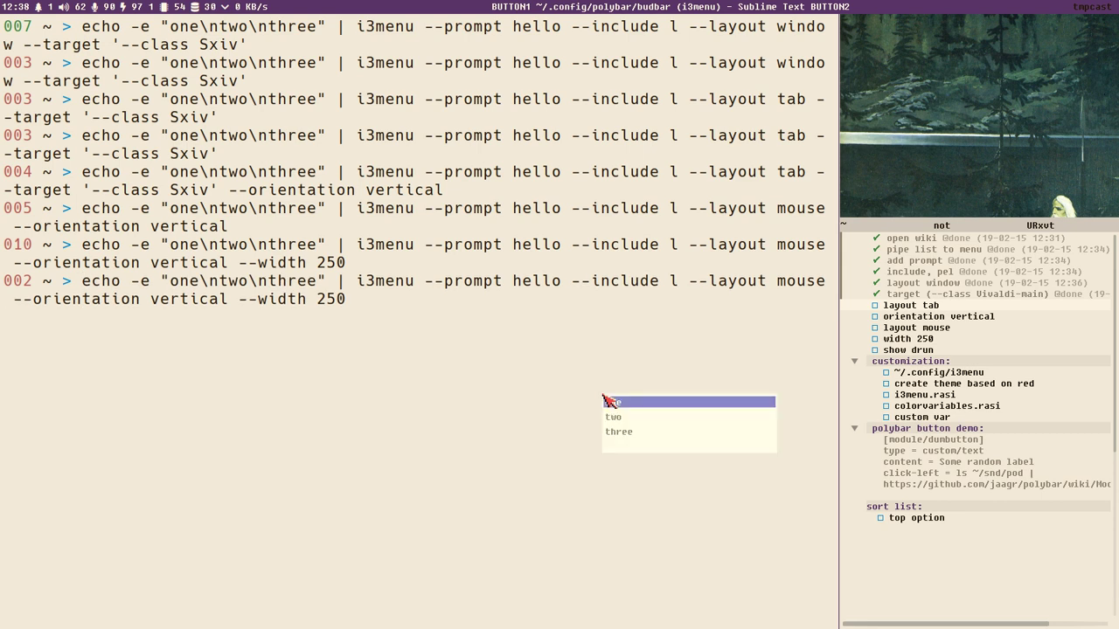
{"action": "key", "text": "Return"}
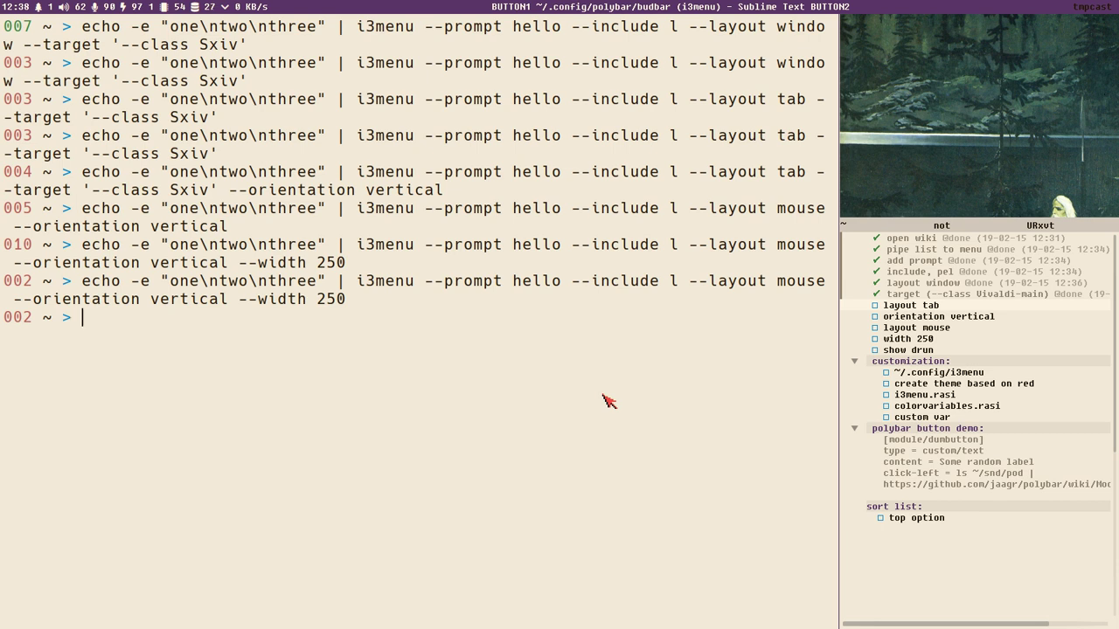
- Recall the mouse-layout command, replace its piped echo list with a --show drun option at the end and run it
{"action": "key", "text": "Up"}
{"action": "key", "text": "ctrl+a"}
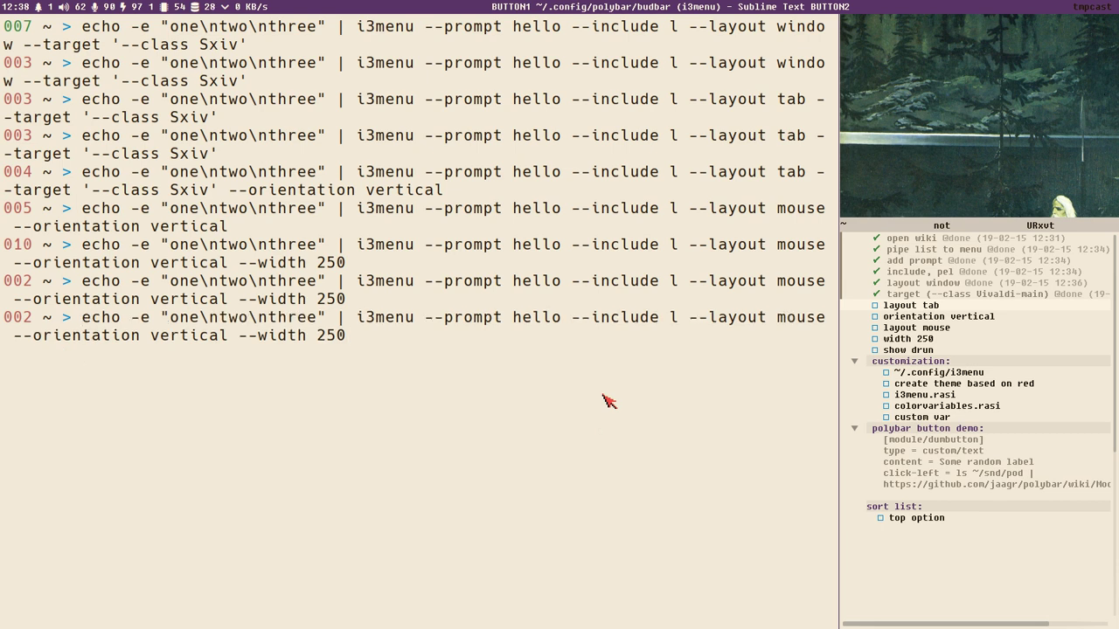
{"action": "key", "text": "Delete"}
{"action": "key", "text": "Delete"}
{"action": "key", "text": "Delete"}
{"action": "key", "text": "Delete"}
{"action": "key", "text": "Delete"}
{"action": "key", "text": "Delete"}
{"action": "key", "text": "Delete"}
{"action": "key", "text": "Delete"}
{"action": "key", "text": "Delete"}
{"action": "key", "text": "Delete"}
{"action": "key", "text": "Delete"}
{"action": "key", "text": "Delete"}
{"action": "key", "text": "Delete"}
{"action": "key", "text": "Delete"}
{"action": "key", "text": "Delete"}
{"action": "key", "text": "Delete"}
{"action": "key", "text": "Delete"}
{"action": "key", "text": "Delete"}
{"action": "key", "text": "Delete"}
{"action": "key", "text": "Delete"}
{"action": "key", "text": "Delete"}
{"action": "key", "text": "Delete"}
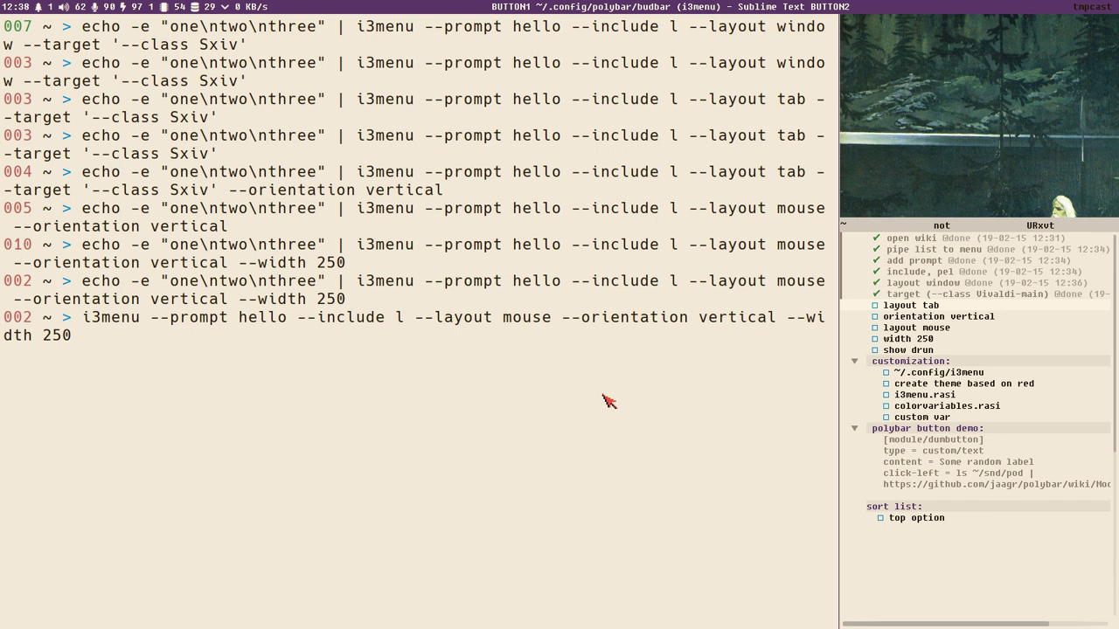
{"action": "key", "text": "ctrl+e"}
{"action": "type", "text": "--show drun"}
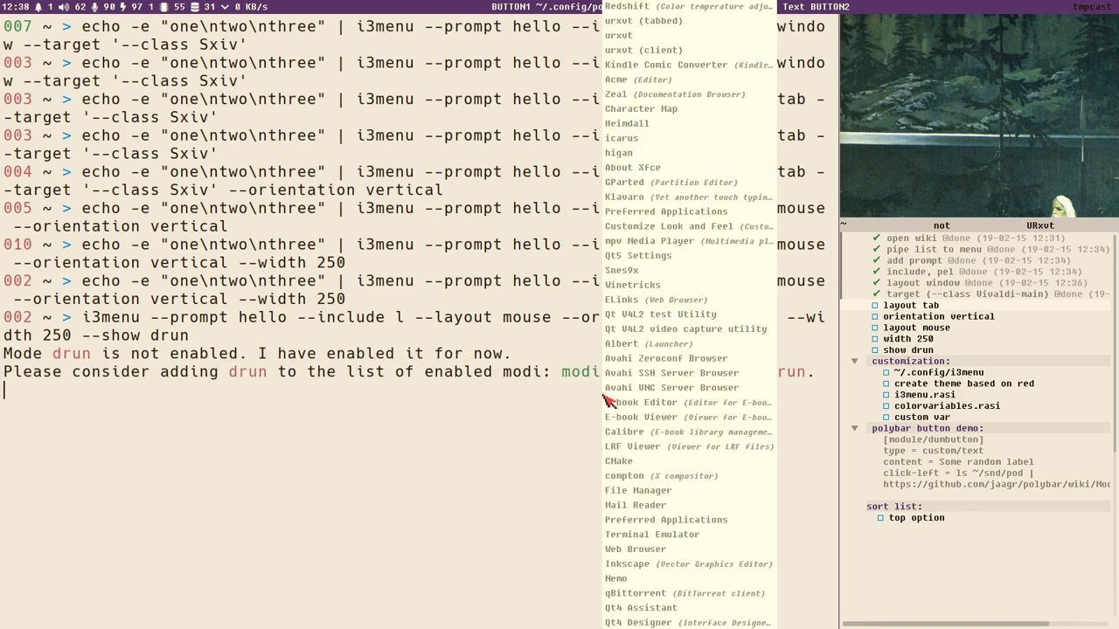
- Browse down and back up through the drun application list and close the menu
{"action": "key", "text": "Down"}
{"action": "key", "text": "Down"}
{"action": "key", "text": "Down"}
{"action": "key", "text": "Down"}
{"action": "key", "text": "Down"}
{"action": "key", "text": "Down"}
{"action": "key", "text": "Down"}
{"action": "key", "text": "Down"}
{"action": "key", "text": "Down"}
{"action": "key", "text": "Down"}
{"action": "key", "text": "Down"}
{"action": "key", "text": "Down"}
{"action": "key", "text": "Down"}
{"action": "key", "text": "Down"}
{"action": "key", "text": "Down"}
{"action": "key", "text": "Down"}
{"action": "key", "text": "Down"}
{"action": "key", "text": "Down"}
{"action": "key", "text": "Down"}
{"action": "key", "text": "Down"}
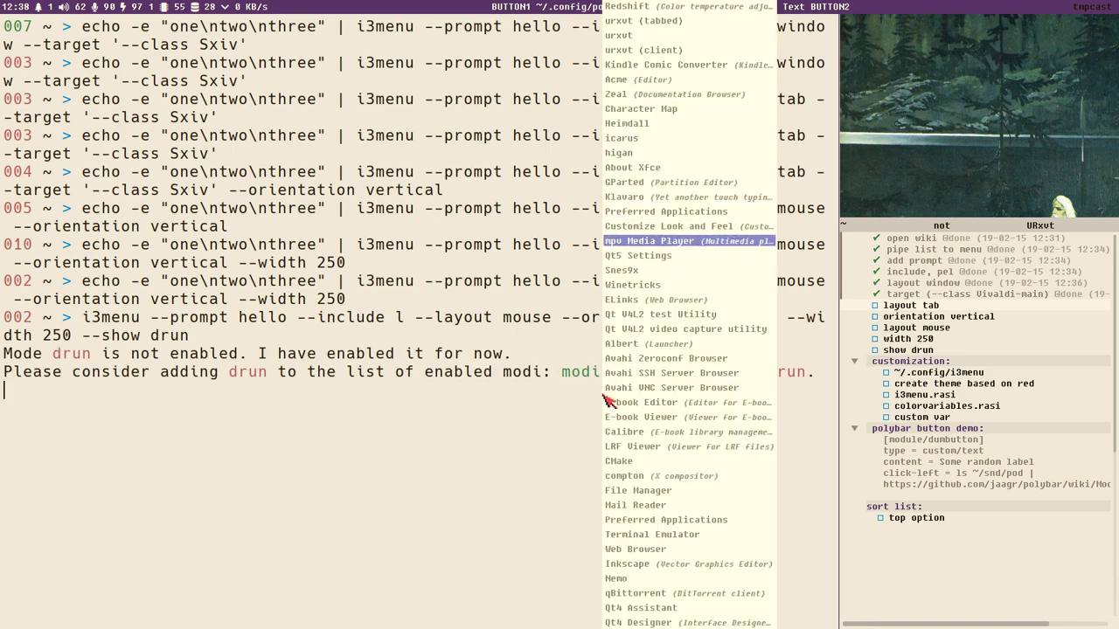
{"action": "key", "text": "Down"}
{"action": "key", "text": "Down"}
{"action": "key", "text": "Down"}
{"action": "key", "text": "Down"}
{"action": "key", "text": "Down"}
{"action": "key", "text": "Down"}
{"action": "key", "text": "Down"}
{"action": "key", "text": "Down"}
{"action": "key", "text": "Down"}
{"action": "key", "text": "Down"}
{"action": "key", "text": "Down"}
{"action": "key", "text": "Down"}
{"action": "key", "text": "Down"}
{"action": "key", "text": "Down"}
{"action": "key", "text": "Down"}
{"action": "key", "text": "Down"}
{"action": "key", "text": "Down"}
{"action": "key", "text": "Down"}
{"action": "key", "text": "Down"}
{"action": "key", "text": "Down"}
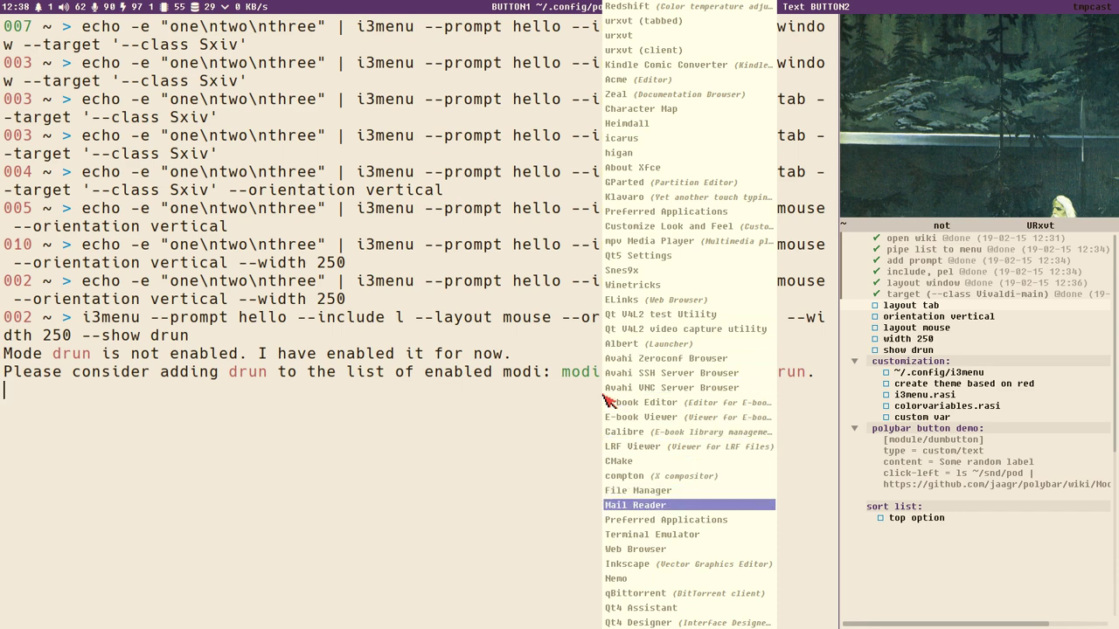
{"action": "key", "text": "Up"}
{"action": "key", "text": "Up"}
{"action": "key", "text": "Up"}
{"action": "key", "text": "Up"}
{"action": "key", "text": "Up"}
{"action": "key", "text": "Up"}
{"action": "key", "text": "Up"}
{"action": "key", "text": "Up"}
{"action": "key", "text": "Up"}
{"action": "key", "text": "Up"}
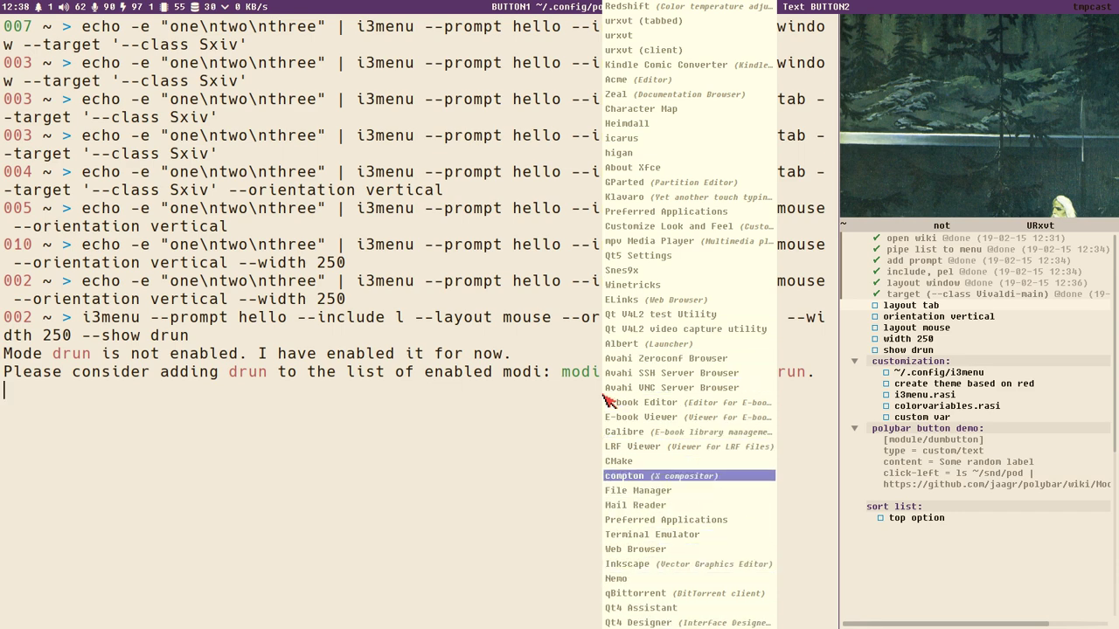
{"action": "key", "text": "Return"}
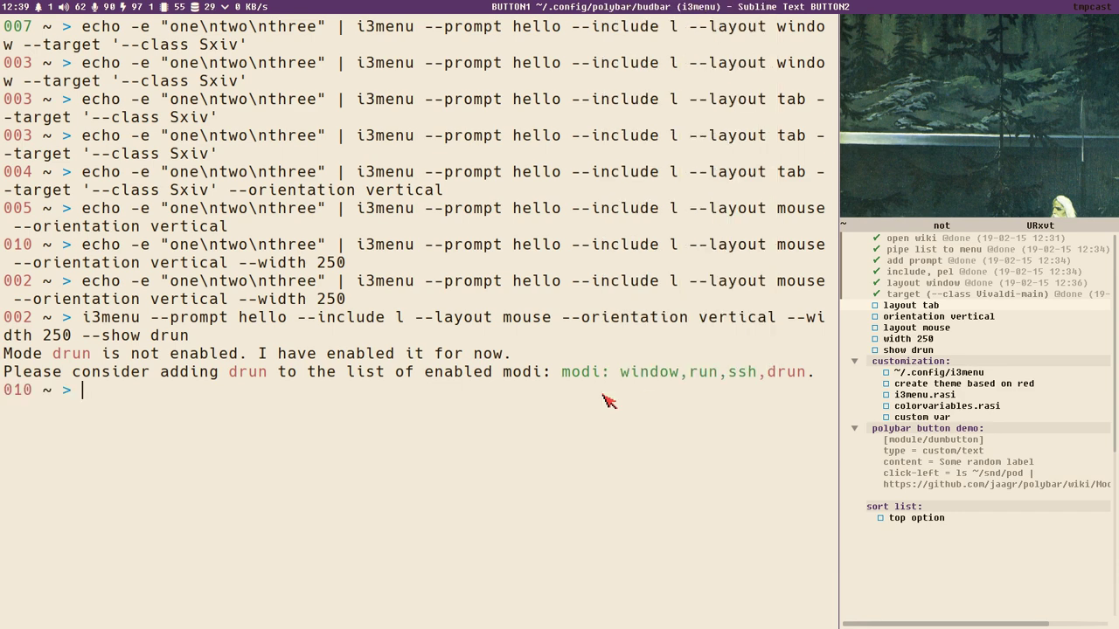
- Recall the --show drun command, add --height 450 and run it
{"action": "key", "text": "Up"}
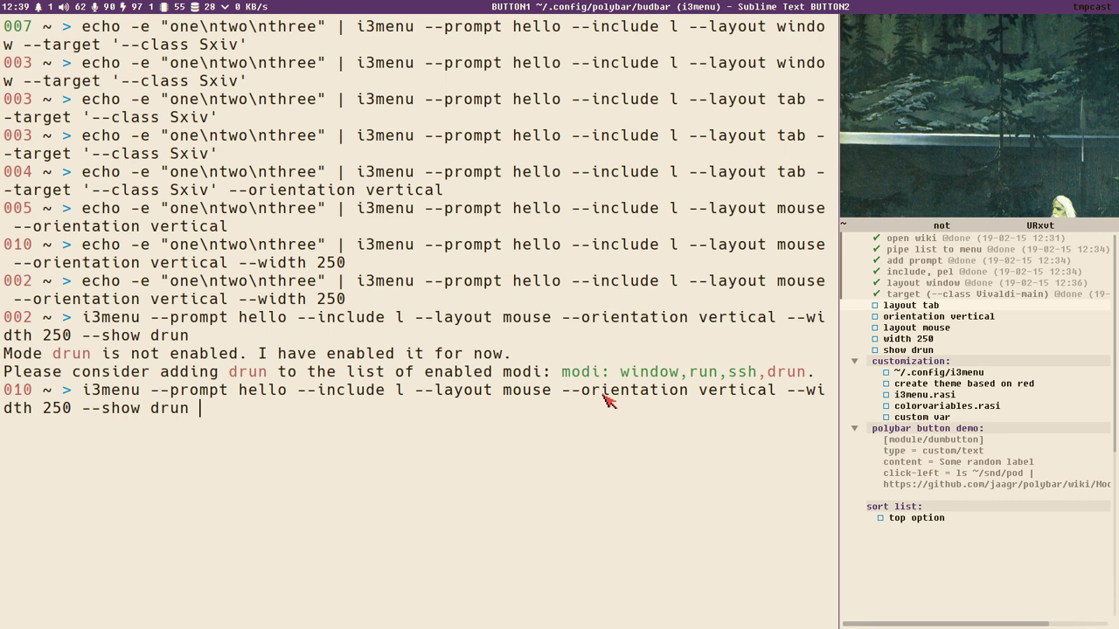
{"action": "type", "text": "--height 450"}
{"action": "key", "text": "Return"}
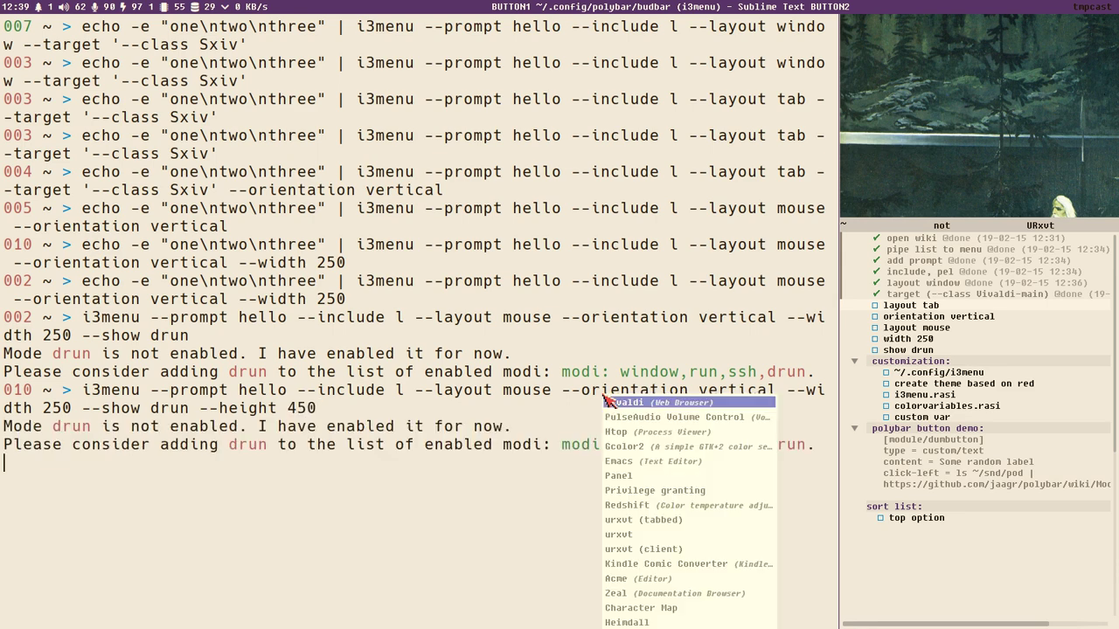
- Browse down and back up through the 450-high drun application list and close the menu
{"action": "key", "text": "Down"}
{"action": "key", "text": "Down"}
{"action": "key", "text": "Down"}
{"action": "key", "text": "Down"}
{"action": "key", "text": "Down"}
{"action": "key", "text": "Down"}
{"action": "key", "text": "Down"}
{"action": "key", "text": "Down"}
{"action": "key", "text": "Down"}
{"action": "key", "text": "Down"}
{"action": "key", "text": "Down"}
{"action": "key", "text": "Down"}
{"action": "key", "text": "Down"}
{"action": "key", "text": "Down"}
{"action": "key", "text": "Down"}
{"action": "key", "text": "Down"}
{"action": "key", "text": "Down"}
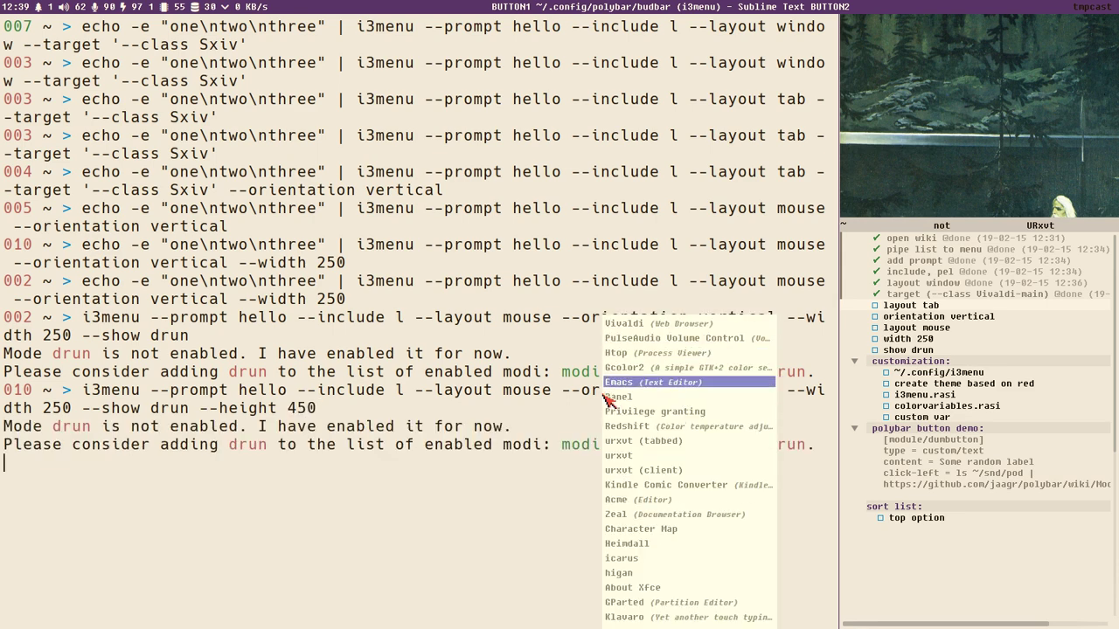
{"action": "key", "text": "Up"}
{"action": "key", "text": "Up"}
{"action": "key", "text": "Up"}
{"action": "key", "text": "Up"}
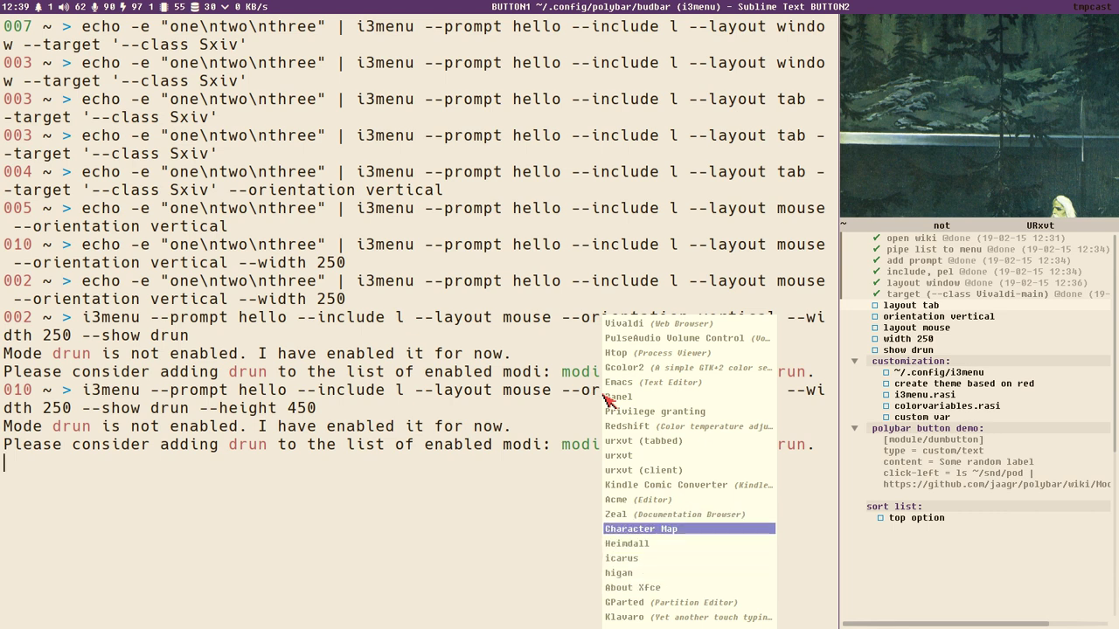
{"action": "key", "text": "Down"}
{"action": "key", "text": "Down"}
{"action": "key", "text": "Down"}
{"action": "key", "text": "Down"}
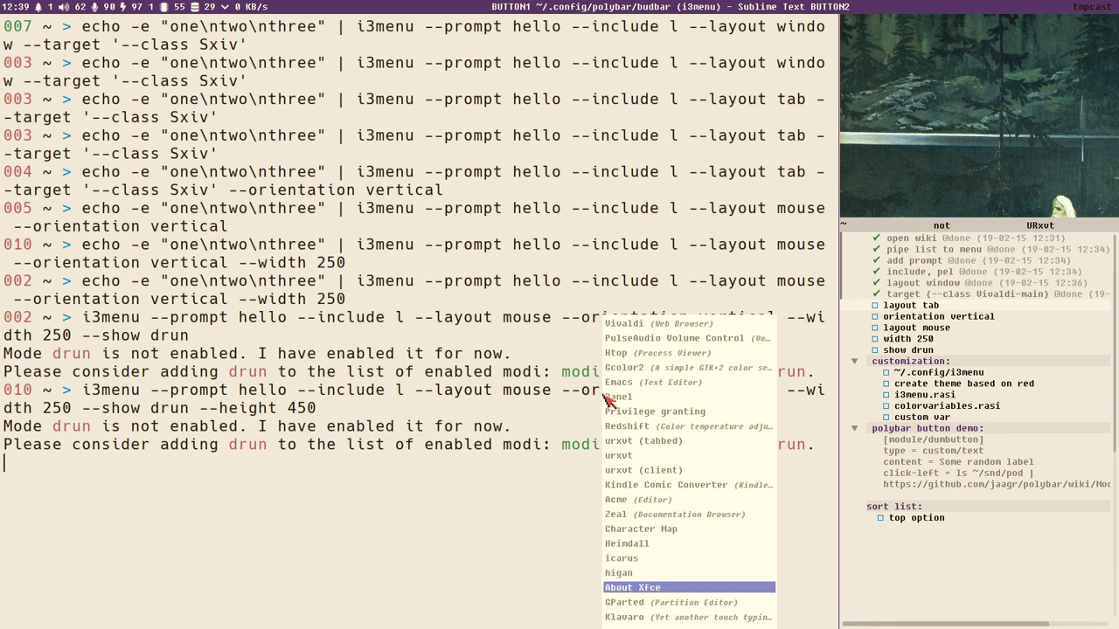
{"action": "key", "text": "Return"}
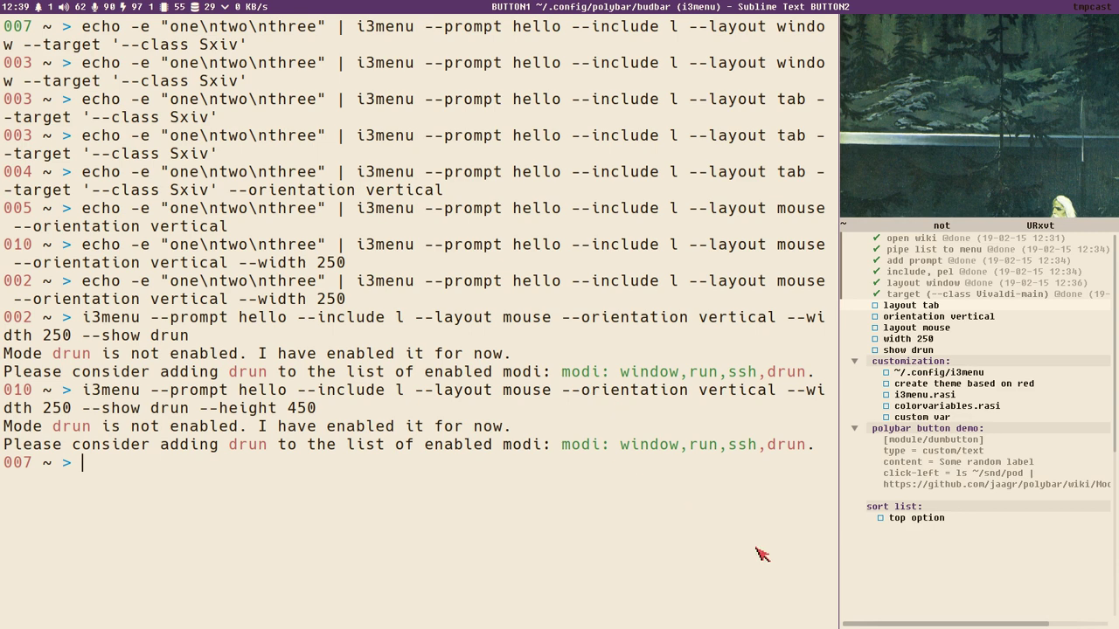
- Rerun the --height 450 drun command with the pointer near the terminal's lower edge and over the outline notes, closing each menu
{"action": "key", "text": "Up"}
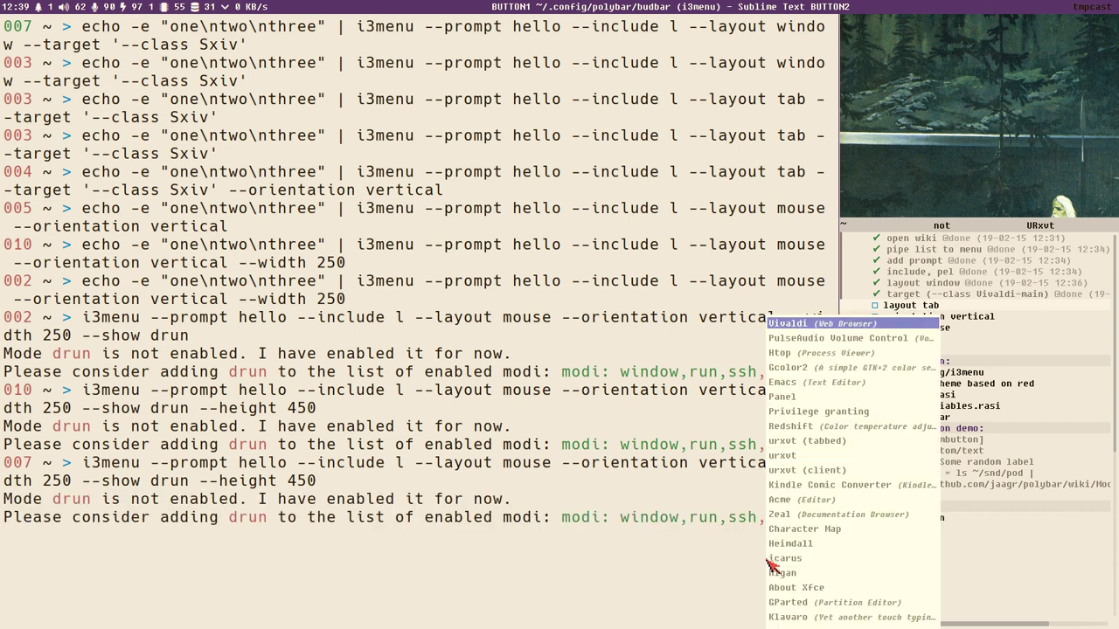
{"action": "key", "text": "Escape"}
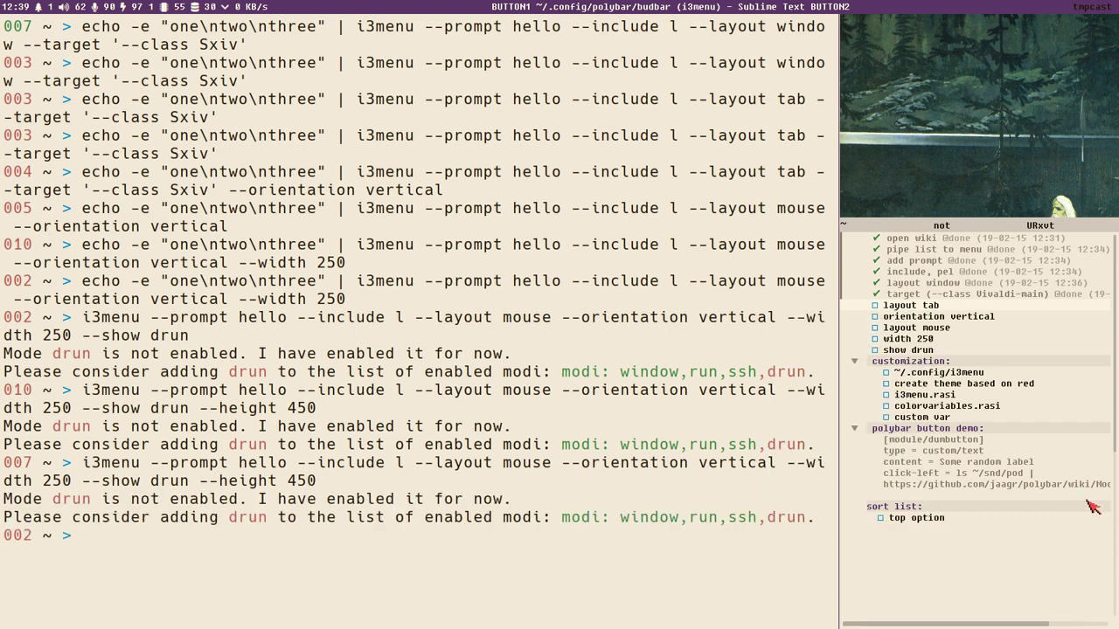
{"action": "key", "text": "Up"}
{"action": "key", "text": "Return"}
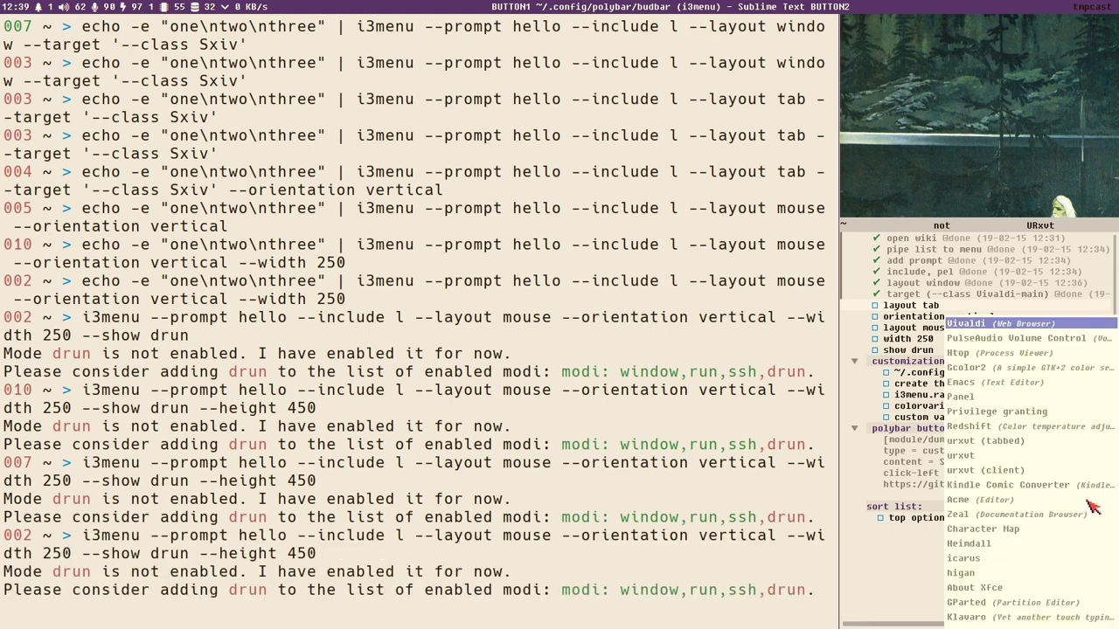
{"action": "key", "text": "Escape"}
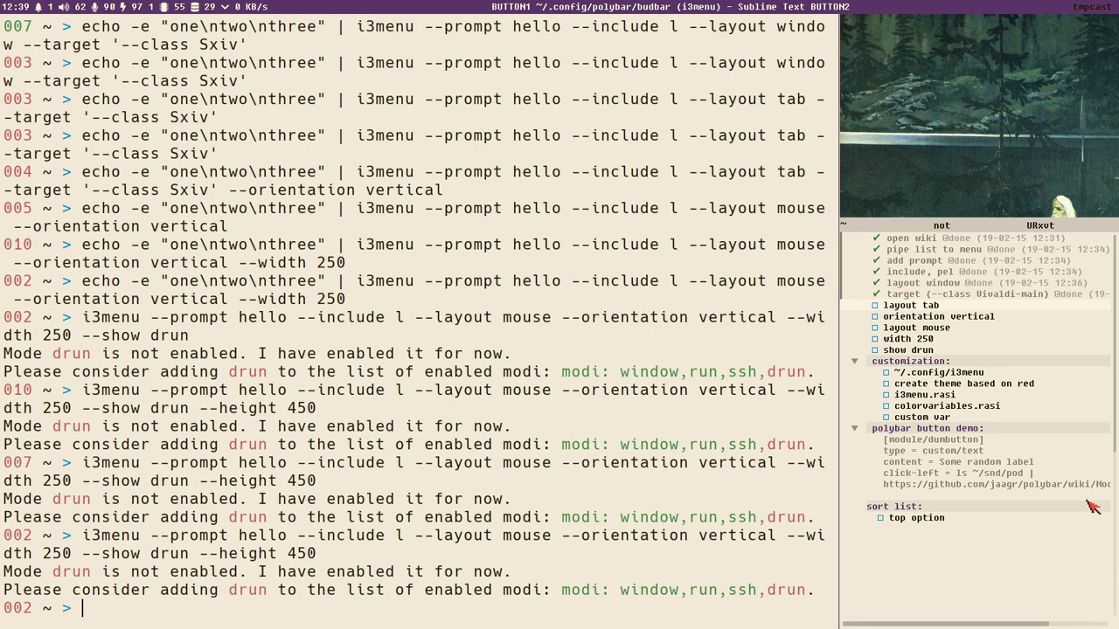
- Recall the --height 450 drun command, add --theme red, run it and close the menu
{"action": "key", "text": "Up"}
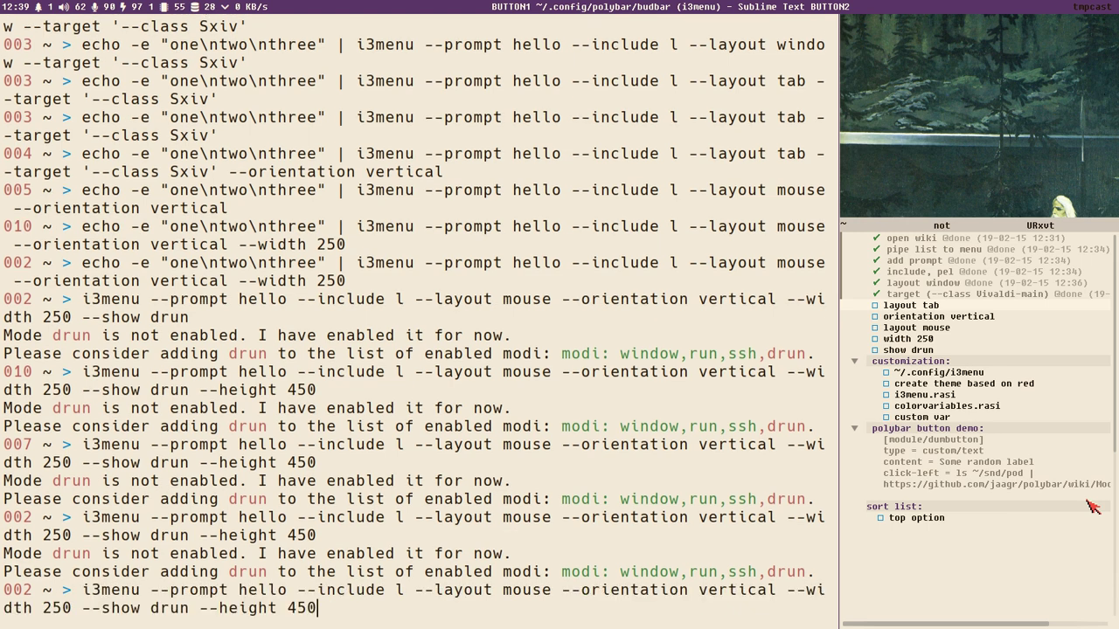
{"action": "type", "text": "--theme red"}
{"action": "key", "text": "Return"}
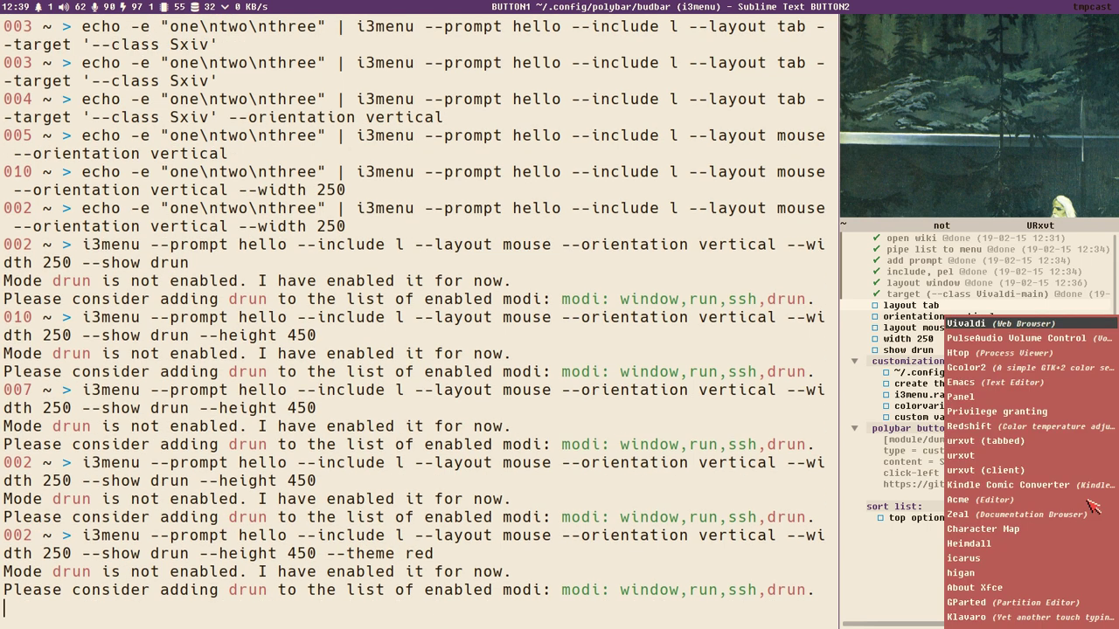
{"action": "key", "text": "Escape"}
- Change the recalled command's theme option to dark, run it and close the menu
{"action": "key", "text": "Up"}
{"action": "key", "text": "BackSpace"}
{"action": "key", "text": "BackSpace"}
{"action": "key", "text": "BackSpace"}
{"action": "type", "text": "dark"}
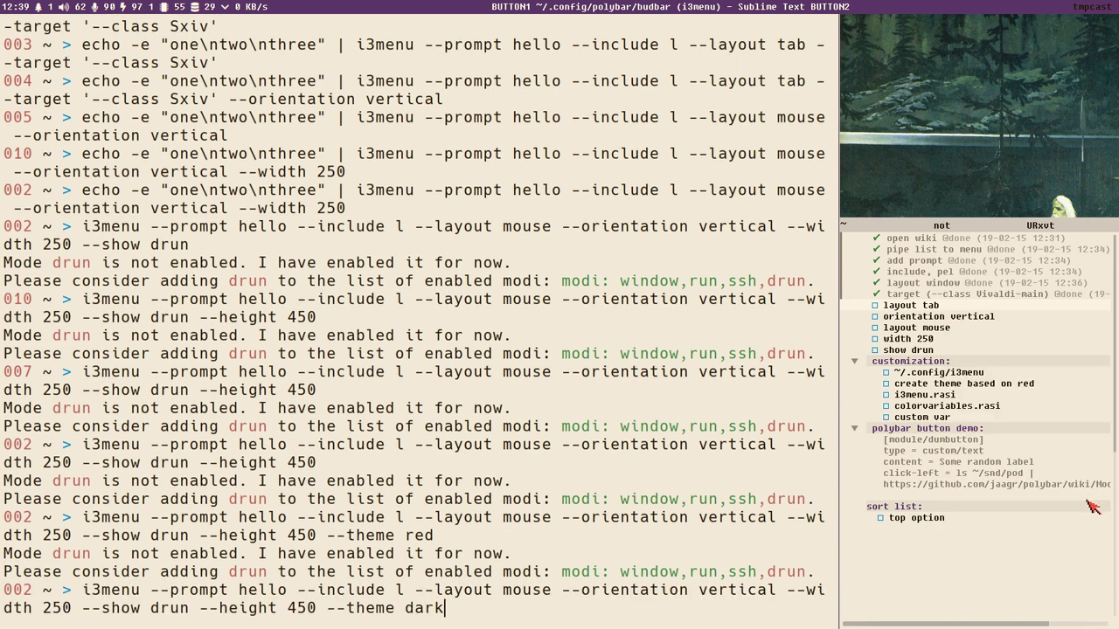
{"action": "key", "text": "Return"}
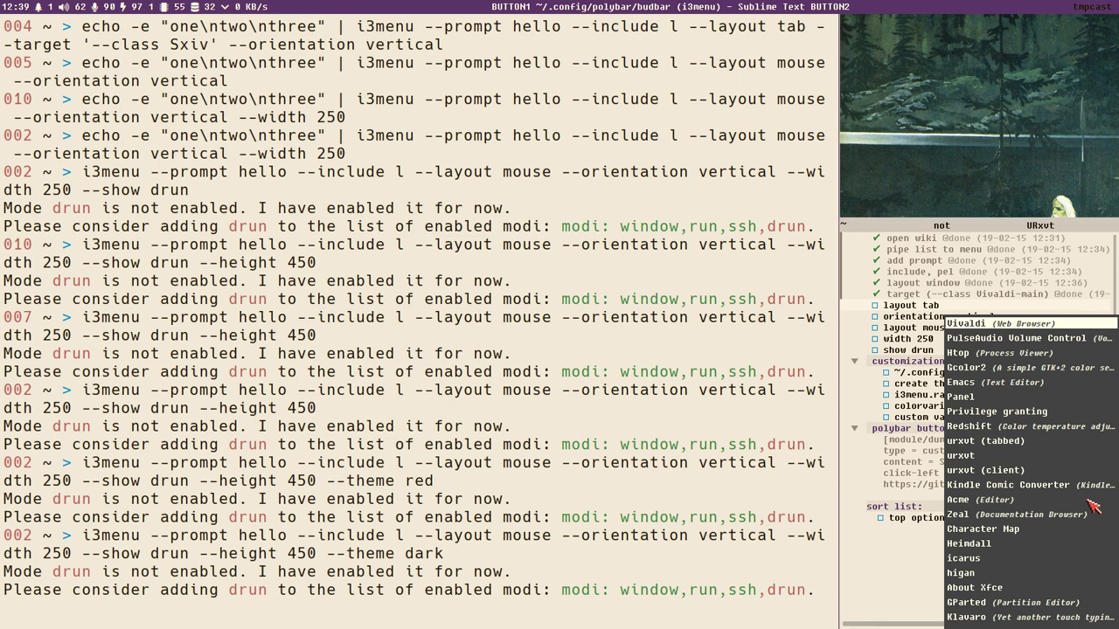
{"action": "key", "text": "Escape"}
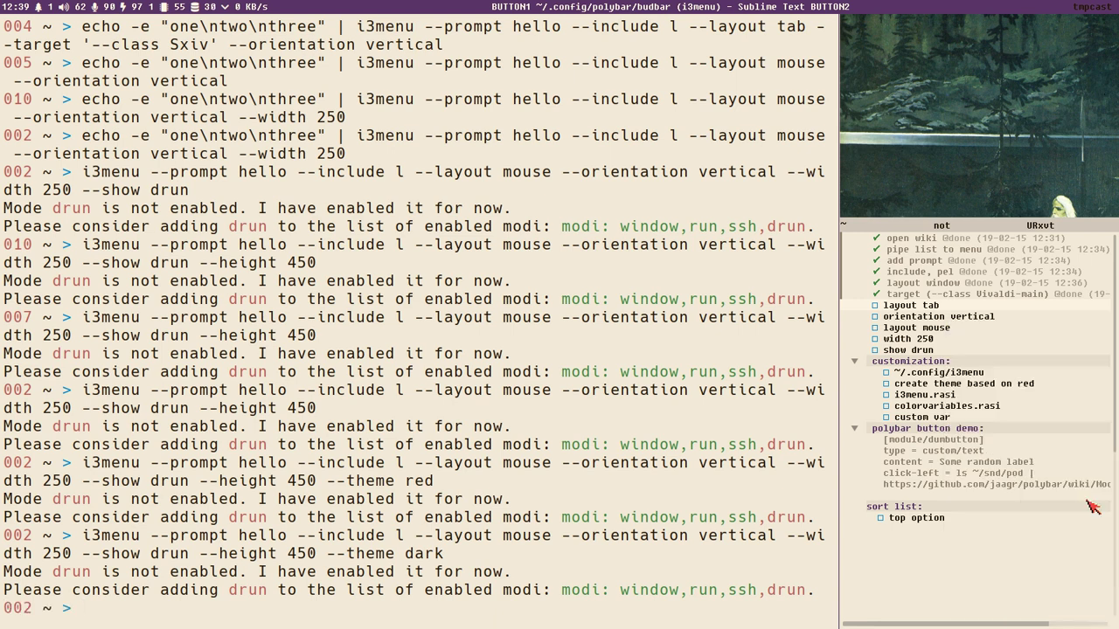
- Switch to the file manager and open the i3menu folder inside .config
{"action": "key", "text": "super+e"}
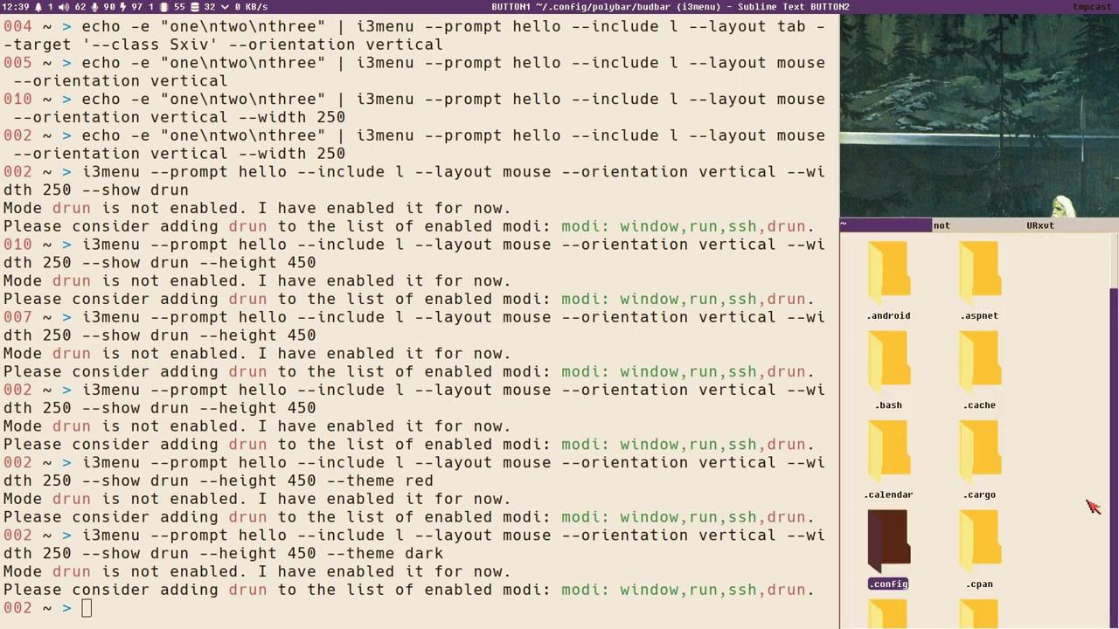
{"action": "key", "text": "Down"}
{"action": "key", "text": "ctrl+h"}
{"action": "key", "text": "Home"}
{"action": "key", "text": "Down"}
{"action": "key", "text": "Down"}
{"action": "key", "text": "Down"}
{"action": "key", "text": "Down"}
{"action": "key", "text": "Down"}
{"action": "key", "text": "Down"}
{"action": "key", "text": "Up"}
{"action": "key", "text": "Down"}
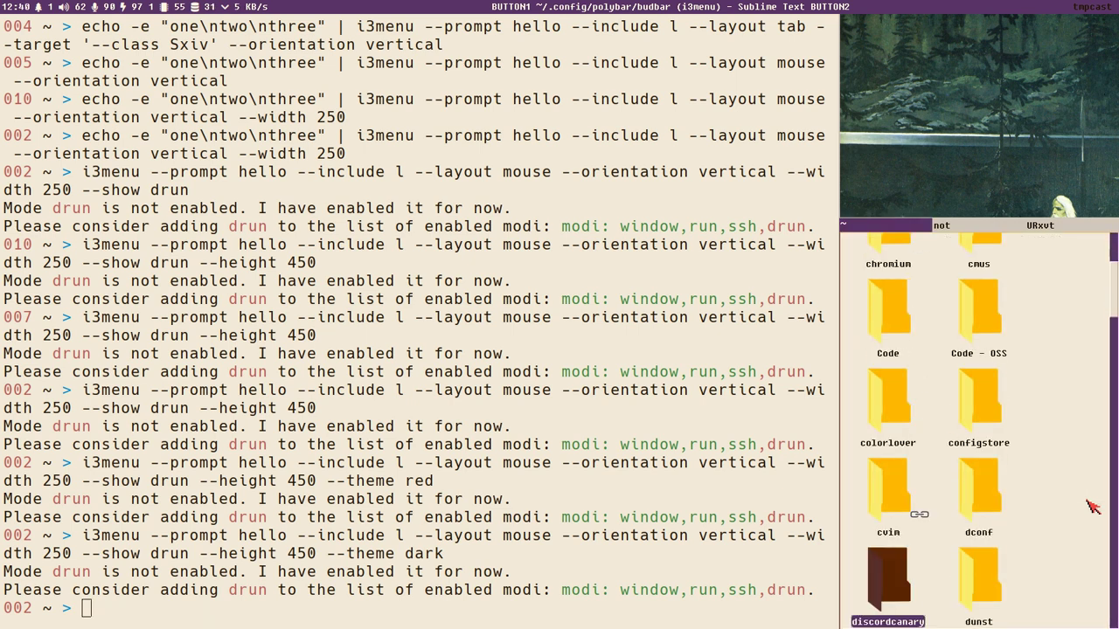
{"action": "key", "text": "Down"}
{"action": "key", "text": "Down"}
{"action": "key", "text": "Down"}
{"action": "key", "text": "Down"}
{"action": "key", "text": "Down"}
{"action": "key", "text": "Right"}
{"action": "key", "text": "Up"}
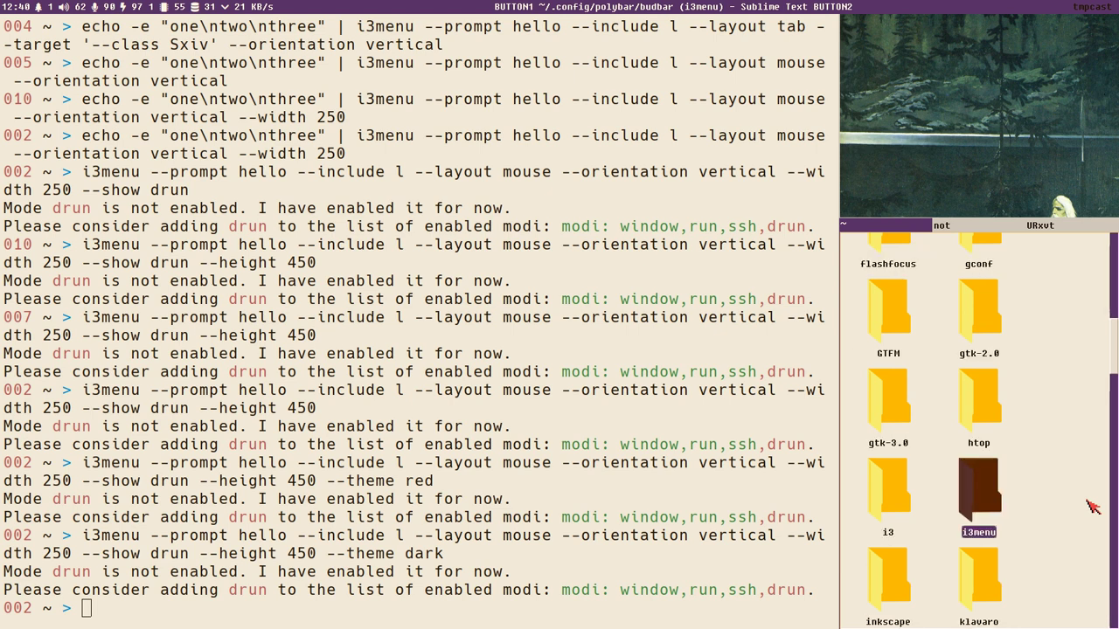
{"action": "key", "text": "Return"}
- Open the themes folder and look through its .rasi theme files
{"action": "key", "text": "Right"}
{"action": "key", "text": "Right"}
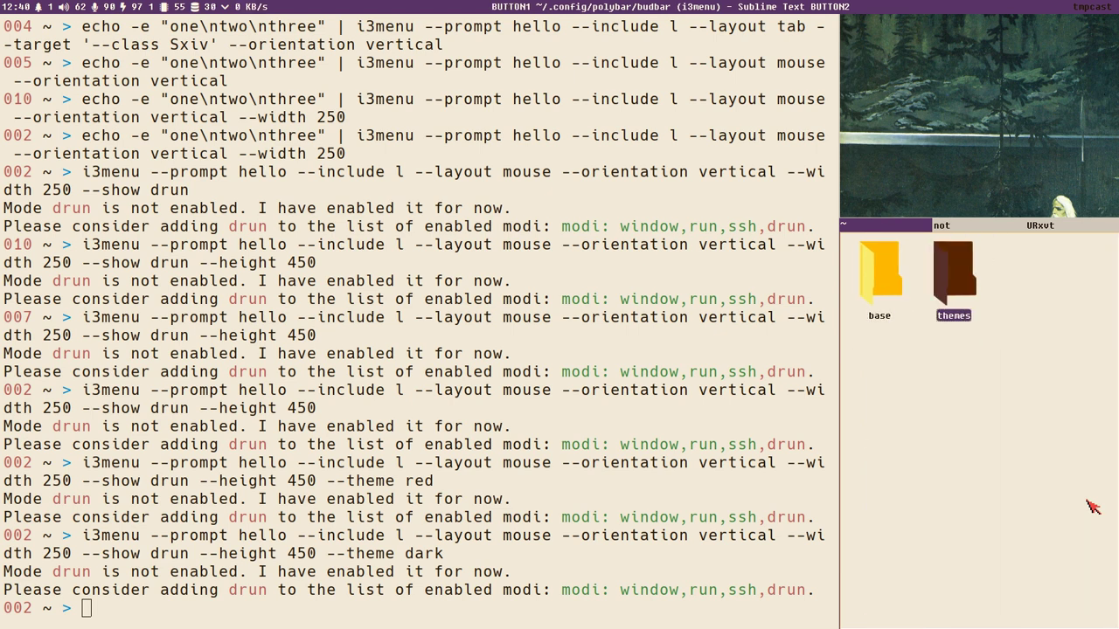
{"action": "key", "text": "Return"}
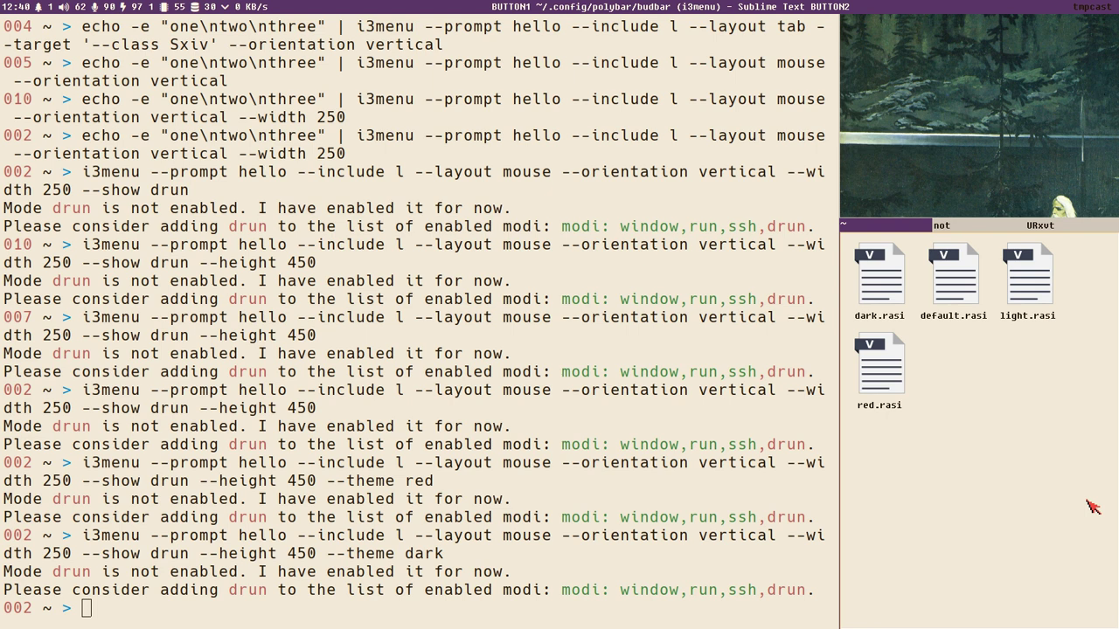
{"action": "key", "text": "Right"}
{"action": "key", "text": "Right"}
{"action": "key", "text": "Right"}
{"action": "key", "text": "Left"}
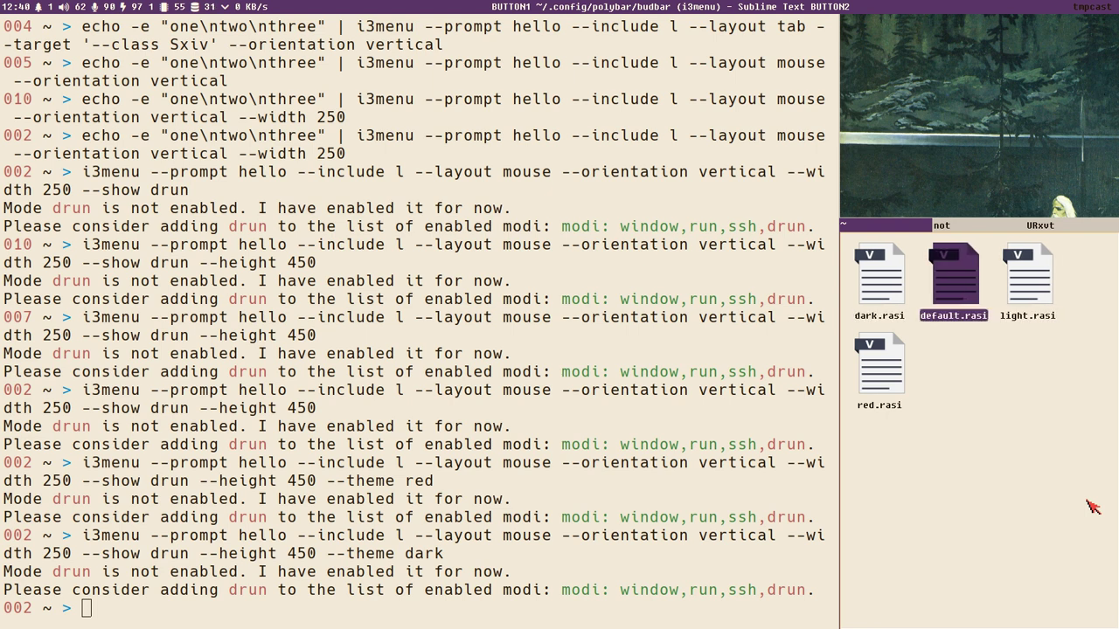
{"action": "key", "text": "Left"}
{"action": "key", "text": "Down"}
{"action": "key", "text": "Up"}
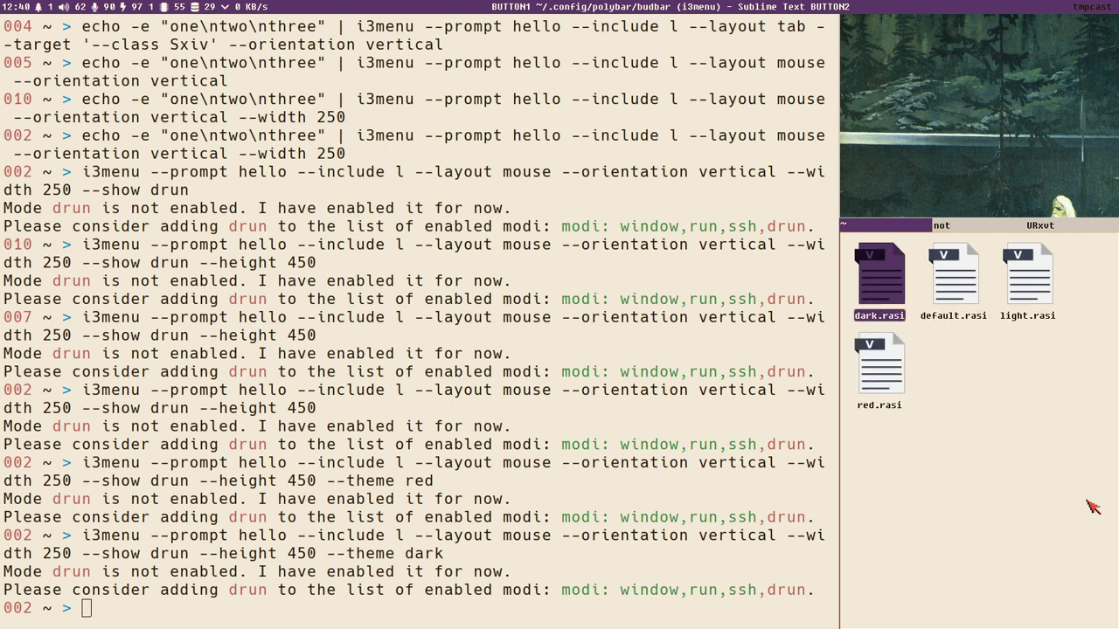
- Bring up Sublime Text at full height and open red.rasi from the themes folder in it
{"action": "key", "text": "super+e"}
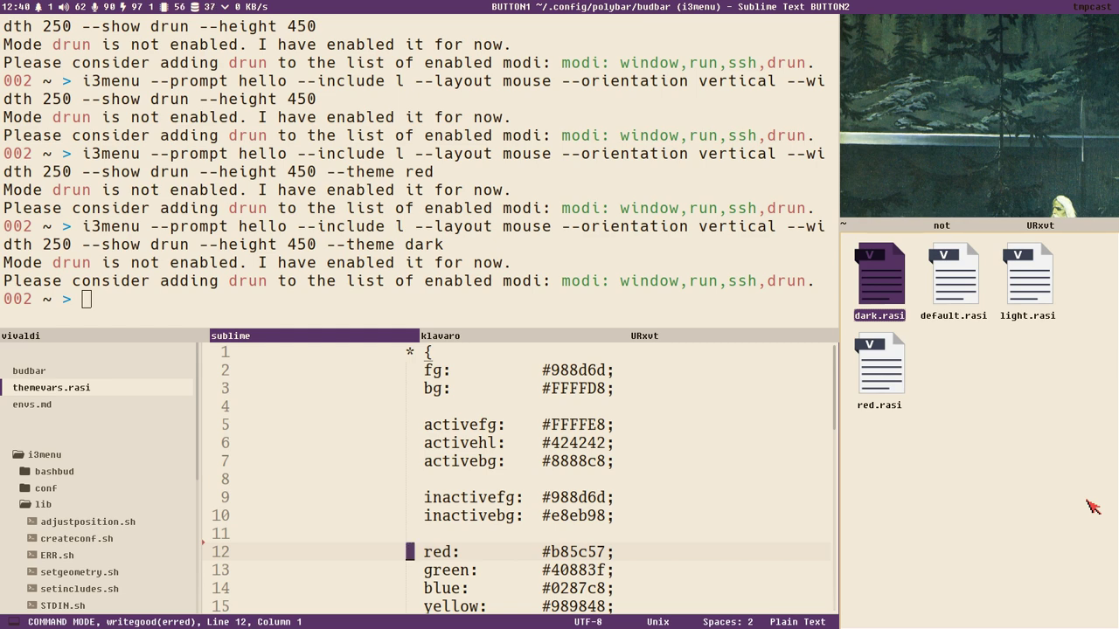
{"action": "key", "text": "super+w"}
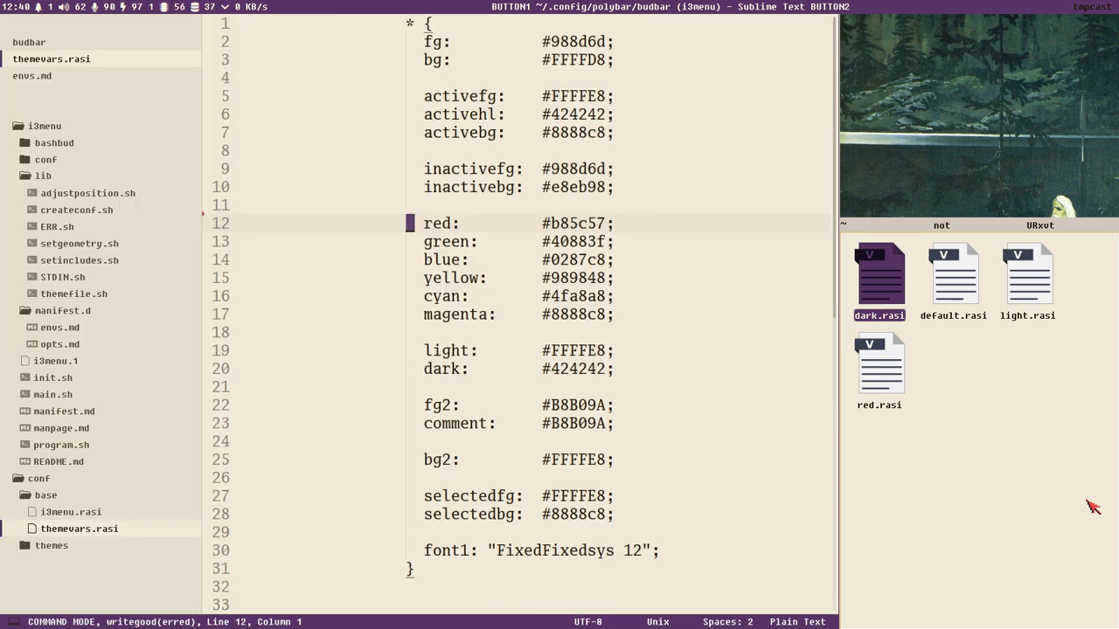
{"action": "left_click", "coordinate": [879, 374]}
{"action": "left_click_drag", "start_coordinate": [879, 374], "coordinate": [550, 214]}
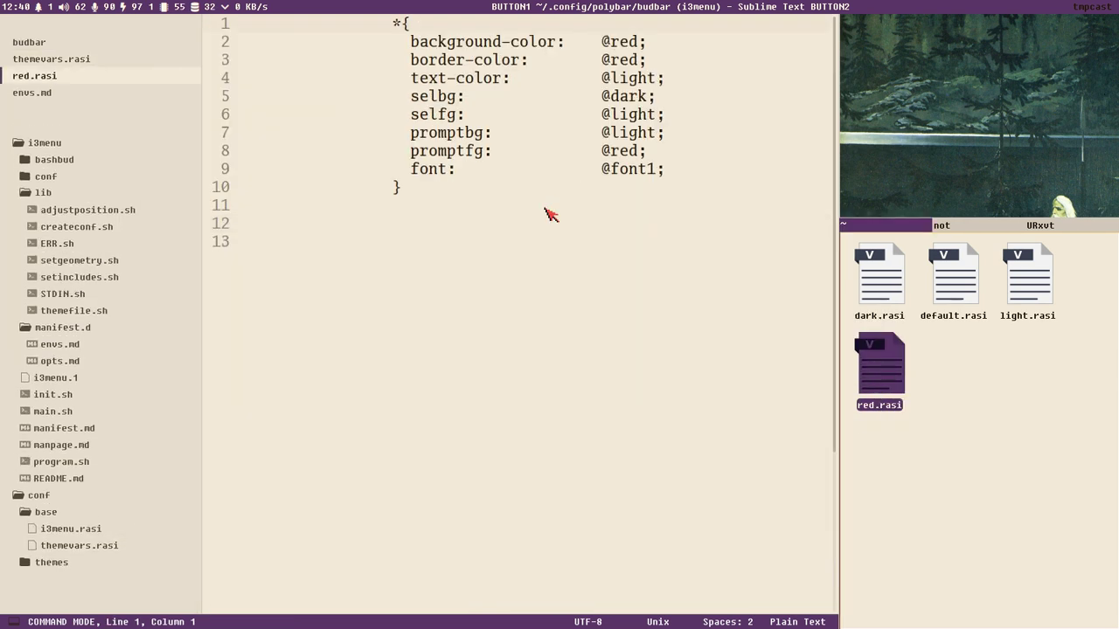
- Copy the whole content of red.rasi into a new file ~/.config/i3menu/themes/blue.rasi and save it
{"action": "left_click", "coordinate": [550, 215]}
{"action": "key", "text": "ctrl+a"}
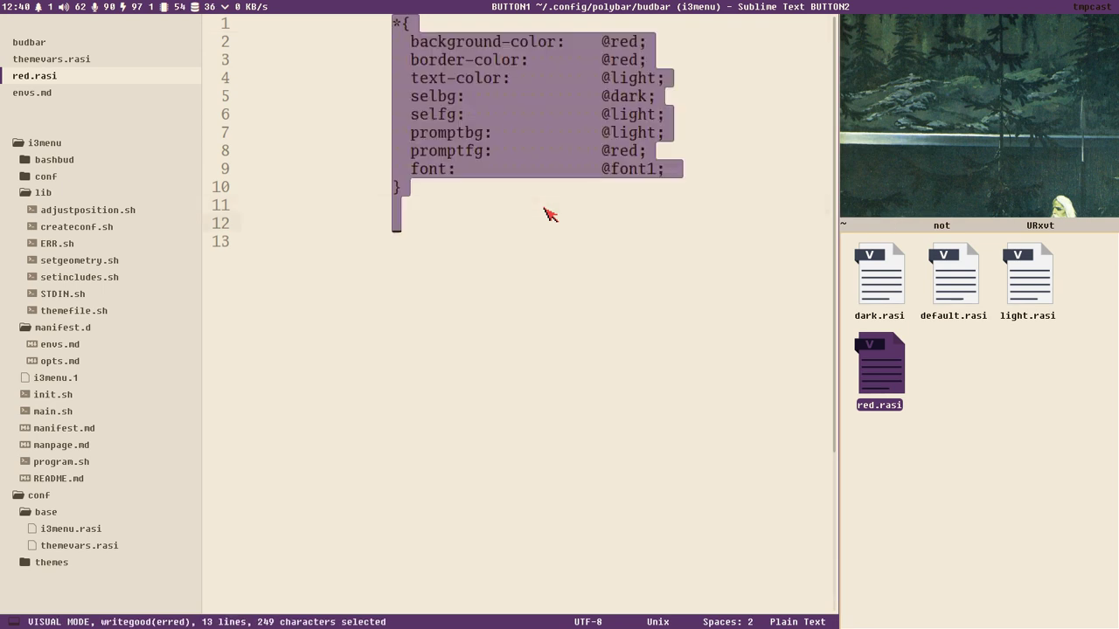
{"action": "key", "text": "ctrl+c"}
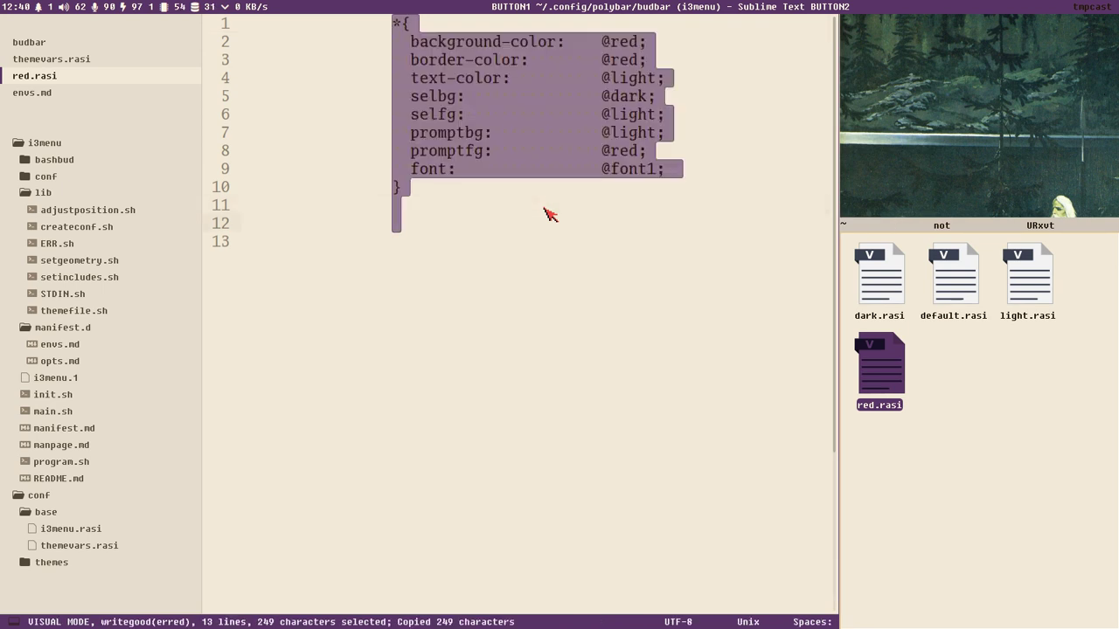
{"action": "key", "text": "ctrl+o"}
{"action": "type", "text": "blue.rasi"}
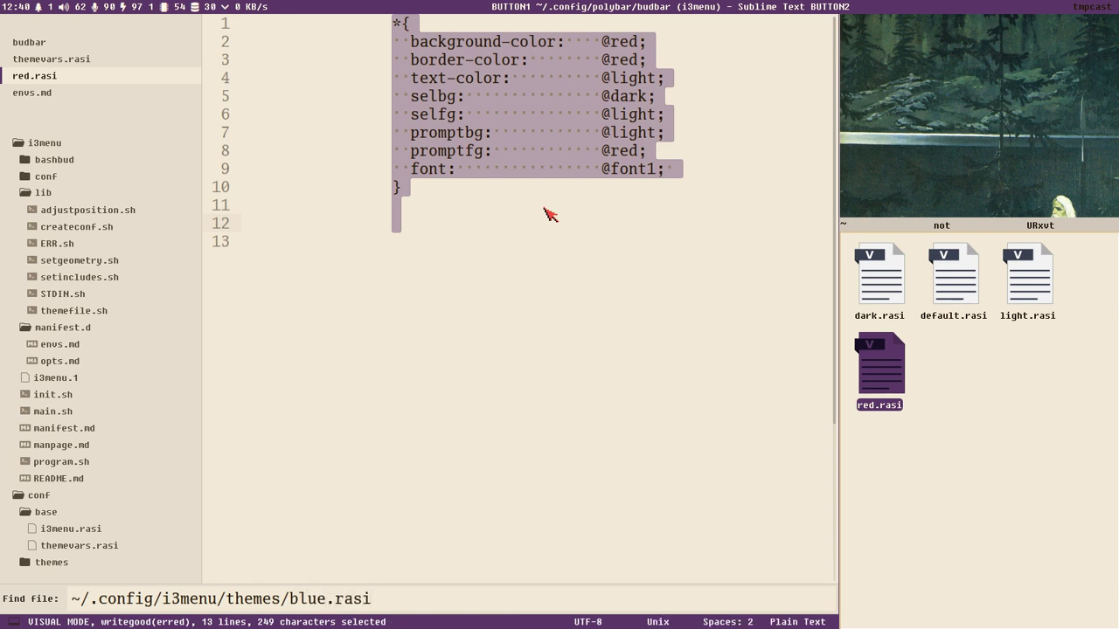
{"action": "key", "text": "Return"}
{"action": "key", "text": "ctrl+v"}
{"action": "key", "text": "ctrl+s"}
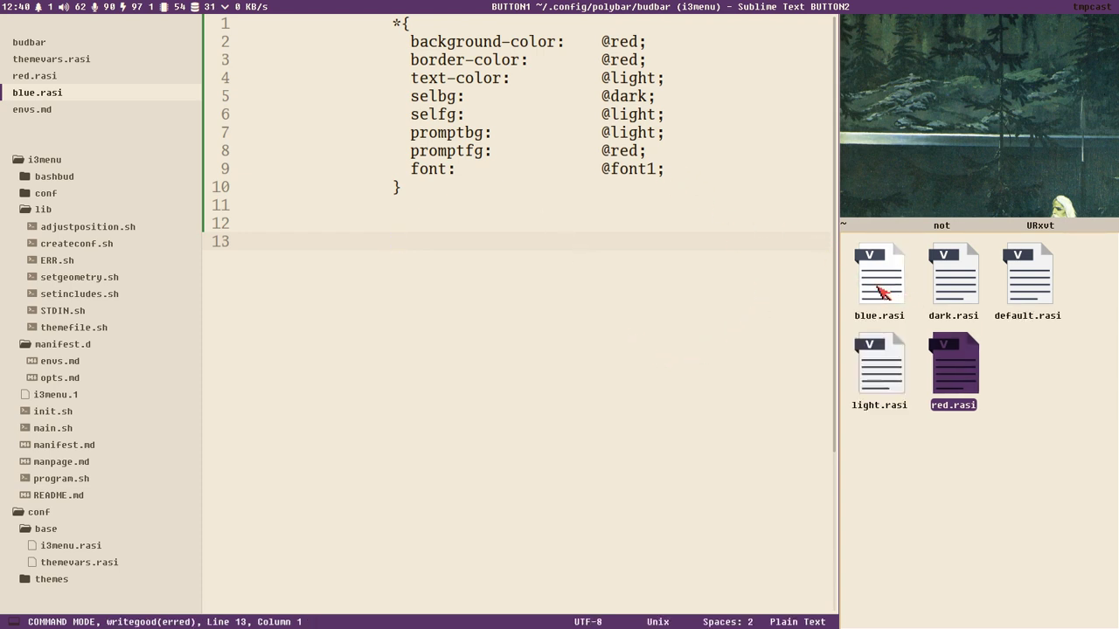
- Replace all three red colour references in blue.rasi (background-color, border-color, promptfg) with blue and save the file
{"action": "key", "text": "k"}
{"action": "key", "text": "k"}
{"action": "key", "text": "k"}
{"action": "key", "text": "k"}
{"action": "key", "text": "k"}
{"action": "key", "text": "k"}
{"action": "key", "text": "k"}
{"action": "key", "text": "k"}
{"action": "key", "text": "k"}
{"action": "key", "text": "k"}
{"action": "key", "text": "k"}
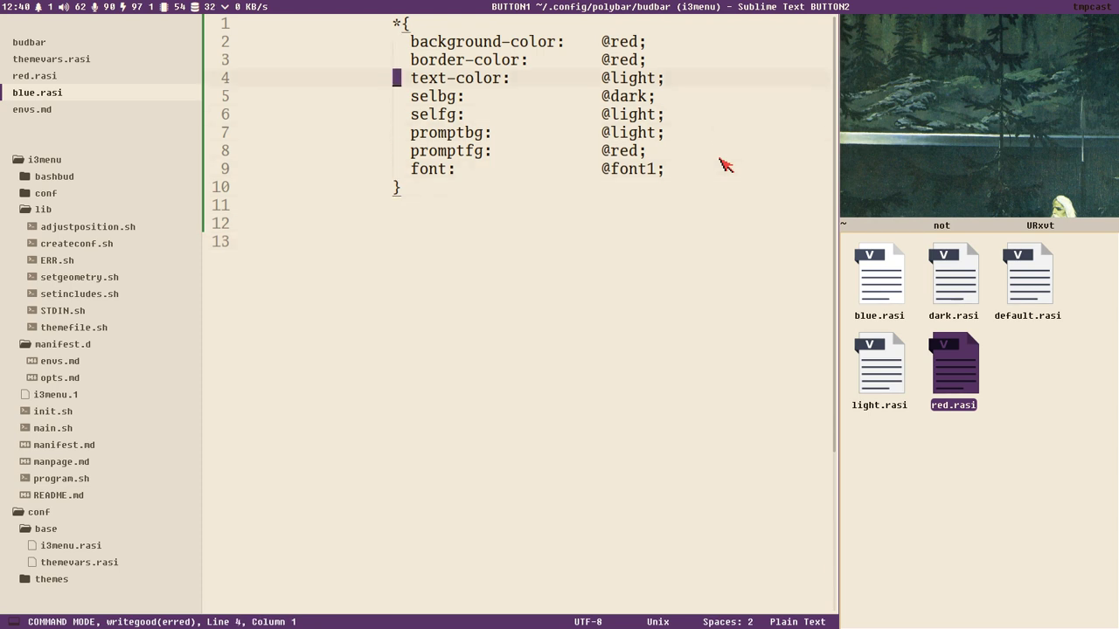
{"action": "key", "text": "w"}
{"action": "key", "text": "w"}
{"action": "key", "text": "w"}
{"action": "key", "text": "w"}
{"action": "key", "text": "w"}
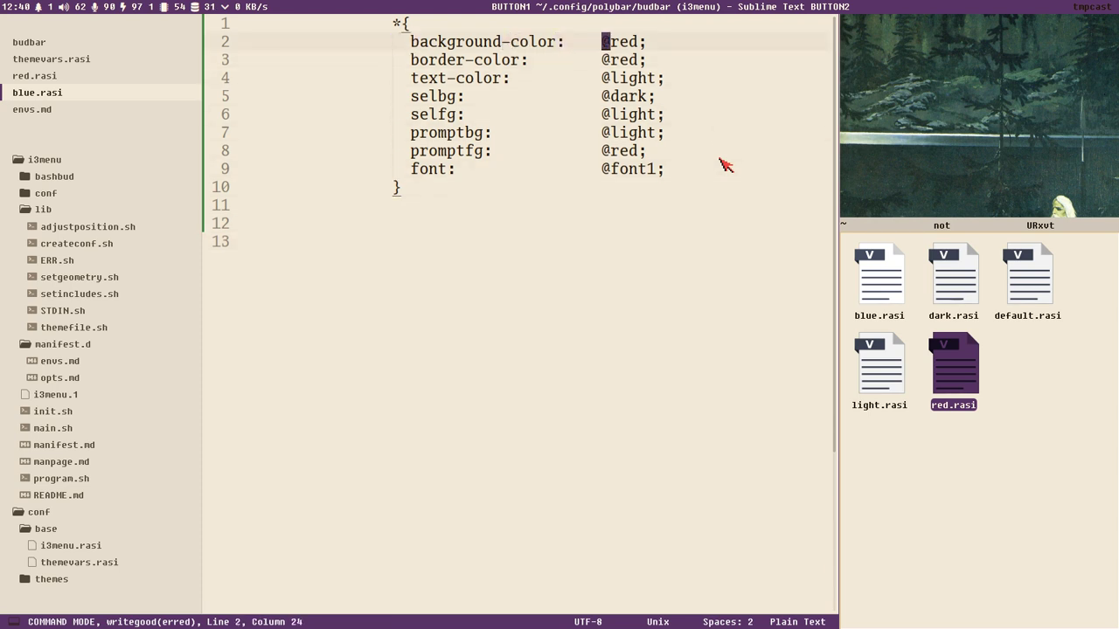
{"action": "key", "text": "w"}
{"action": "key", "text": "ctrl+d"}
{"action": "key", "text": "ctrl+d"}
{"action": "key", "text": "ctrl+d"}
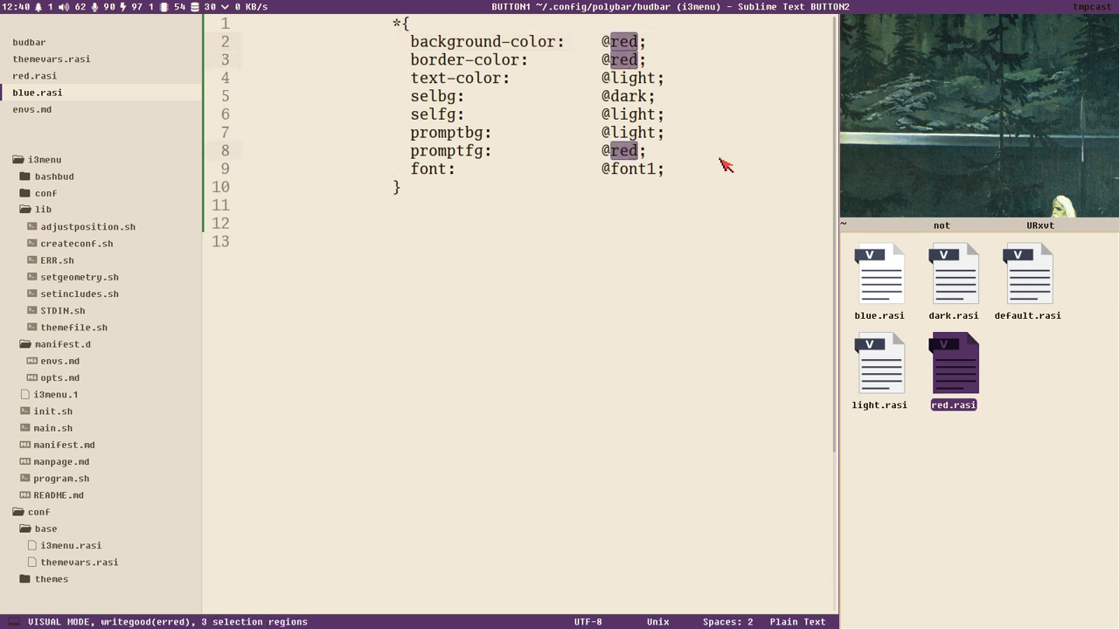
{"action": "type", "text": "cblue"}
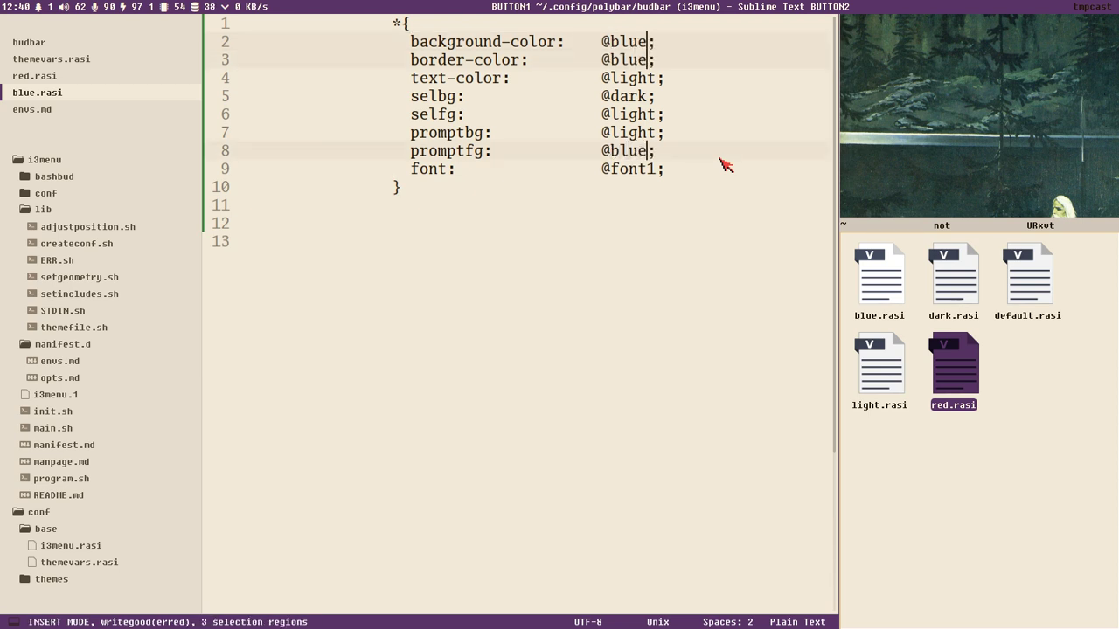
{"action": "key", "text": "ctrl+s"}
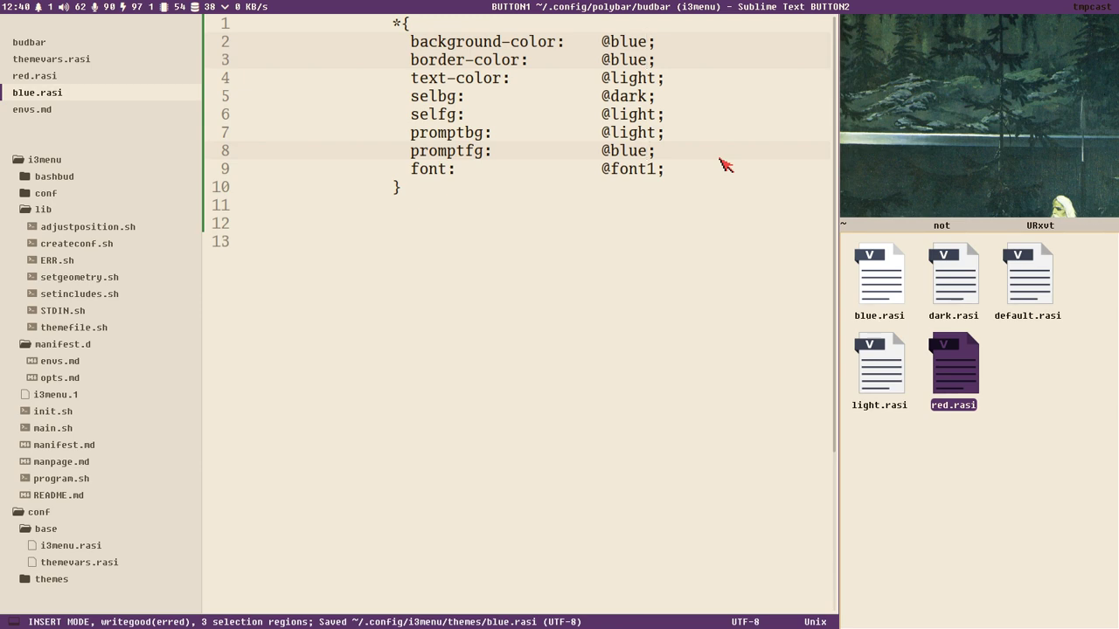
{"action": "key", "text": "Escape"}
- Switch to the terminal, rerun the i3menu drun command with --theme blue and close the menu
{"action": "key", "text": "super+minus"}
{"action": "key", "text": "Up"}
{"action": "key", "text": "BackSpace"}
{"action": "key", "text": "BackSpace"}
{"action": "key", "text": "BackSpace"}
{"action": "key", "text": "BackSpace"}
{"action": "type", "text": "blue"}
{"action": "key", "text": "Return"}
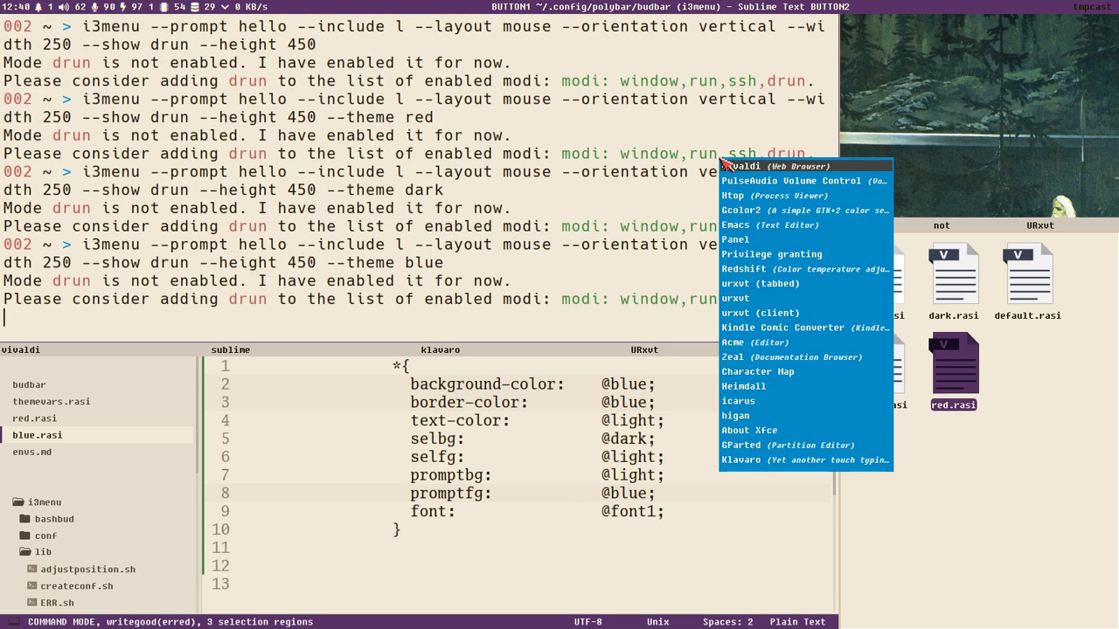
{"action": "key", "text": "Escape"}
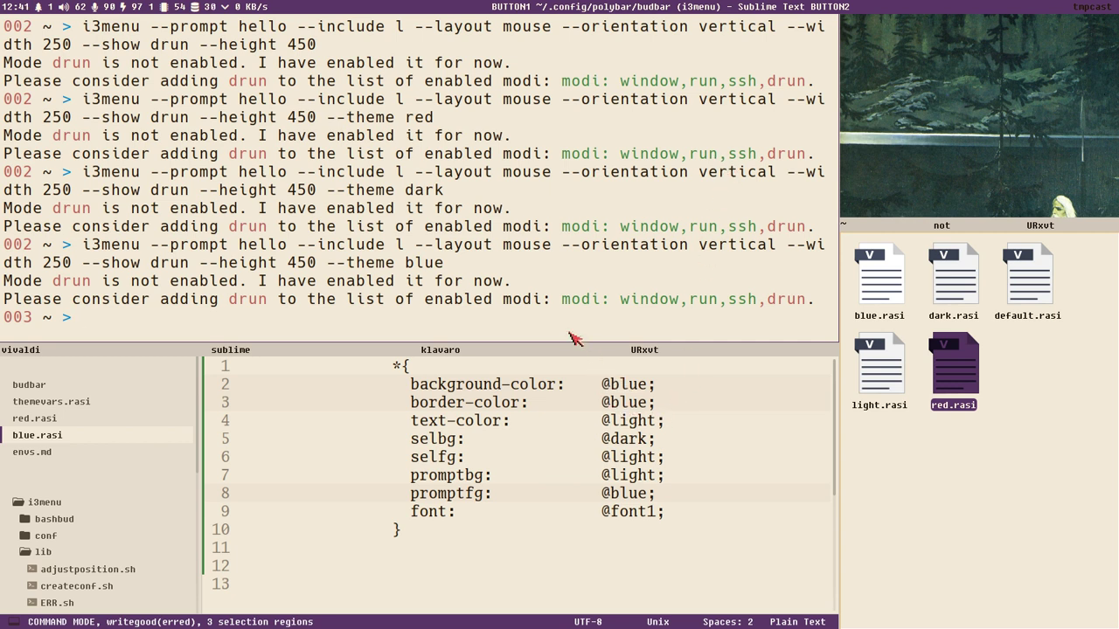
- Open the rofi-theme manual page in the terminal, read through to the colour format examples, and quit the page
{"action": "type", "text": "man rofi"}
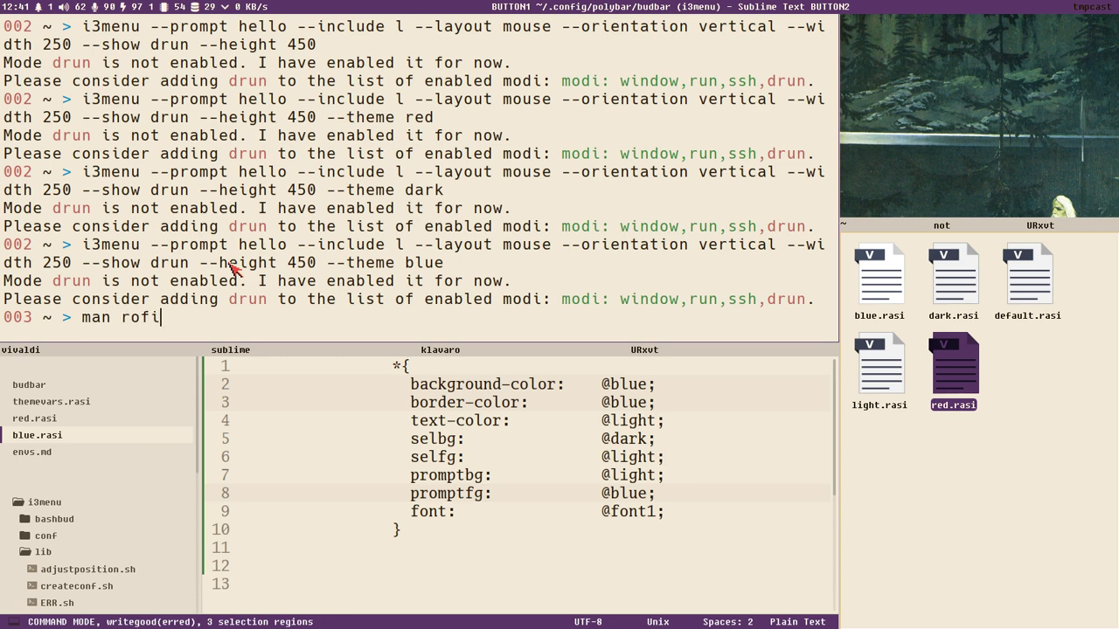
{"action": "type", "text": "-theme"}
{"action": "key", "text": "Return"}
{"action": "key", "text": "space"}
{"action": "key", "text": "space"}
{"action": "key", "text": "space"}
{"action": "key", "text": "space"}
{"action": "key", "text": "space"}
{"action": "key", "text": "space"}
{"action": "key", "text": "space"}
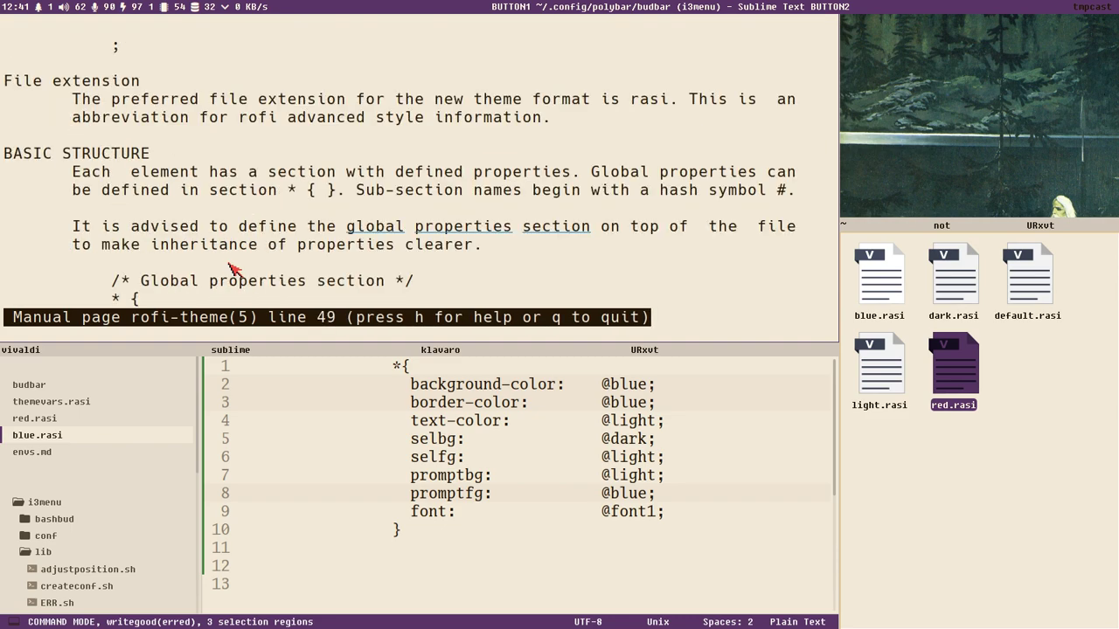
{"action": "key", "text": "space"}
{"action": "key", "text": "space"}
{"action": "key", "text": "space"}
{"action": "key", "text": "space"}
{"action": "key", "text": "space"}
{"action": "key", "text": "space"}
{"action": "key", "text": "space"}
{"action": "key", "text": "space"}
{"action": "key", "text": "space"}
{"action": "key", "text": "space"}
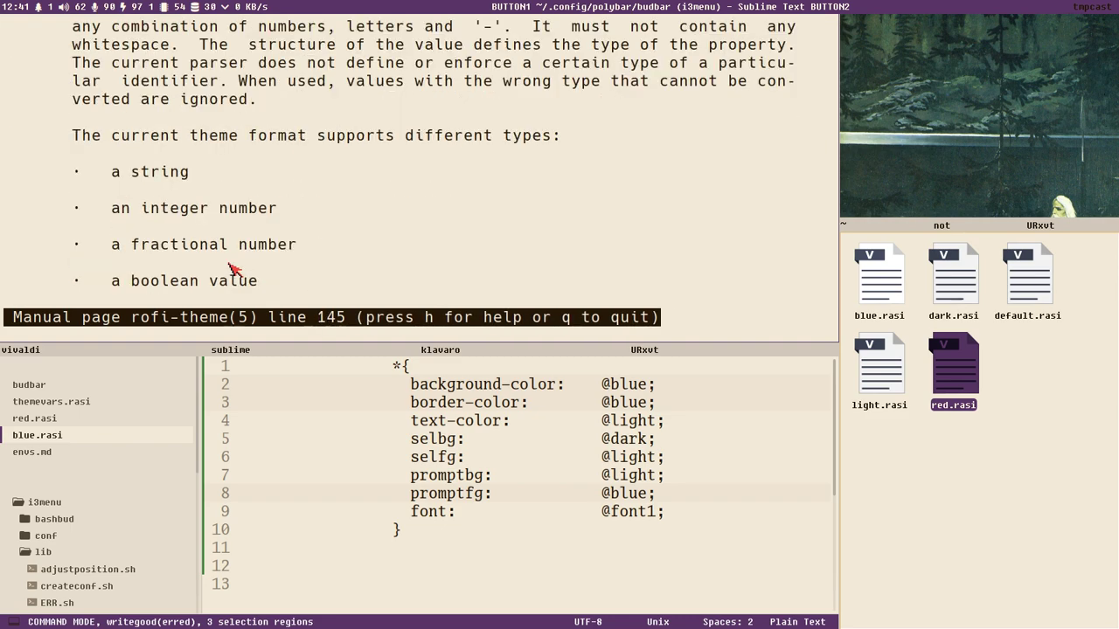
{"action": "key", "text": "space"}
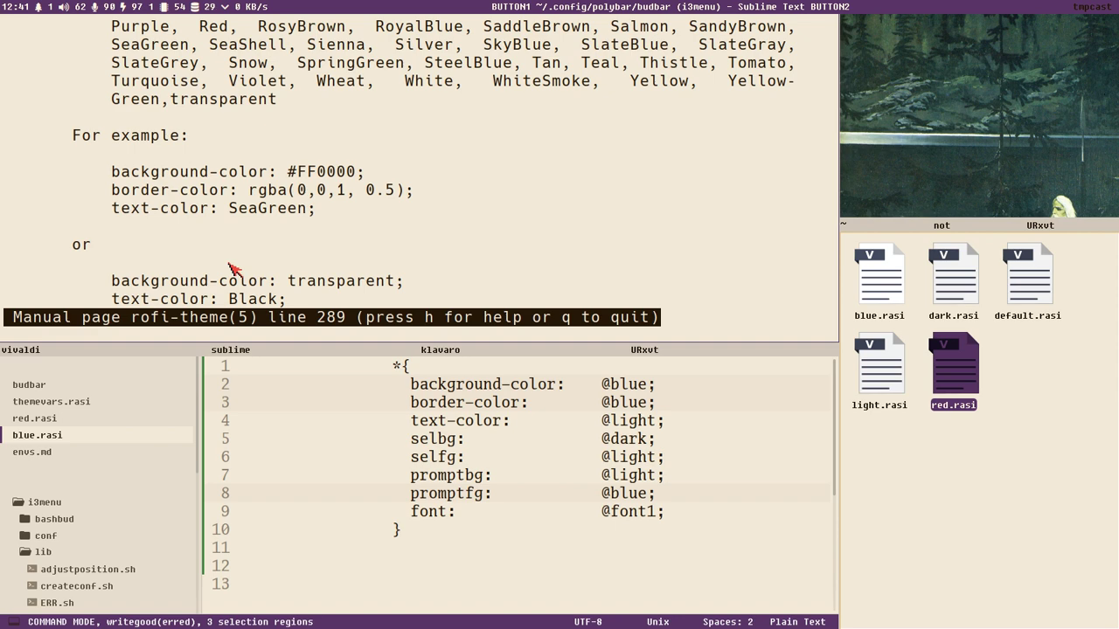
{"action": "key", "text": "q"}
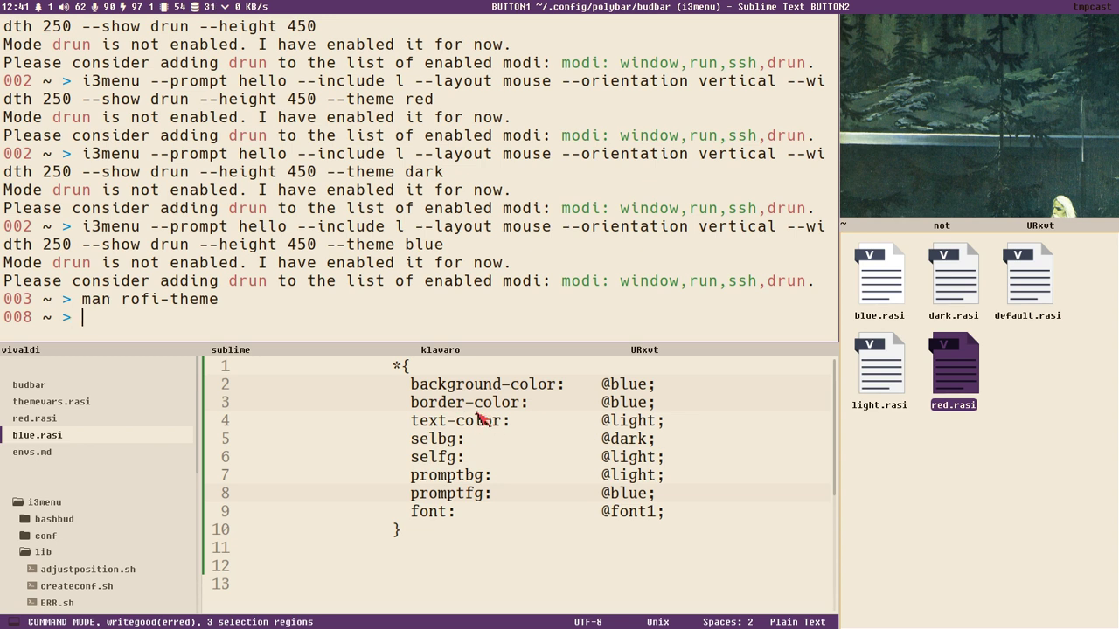
- Go from the themes folder to the base folder in the file manager and open themevars.rasi in Sublime Text
{"action": "key", "text": "super+l"}
{"action": "key", "text": "BackSpace"}
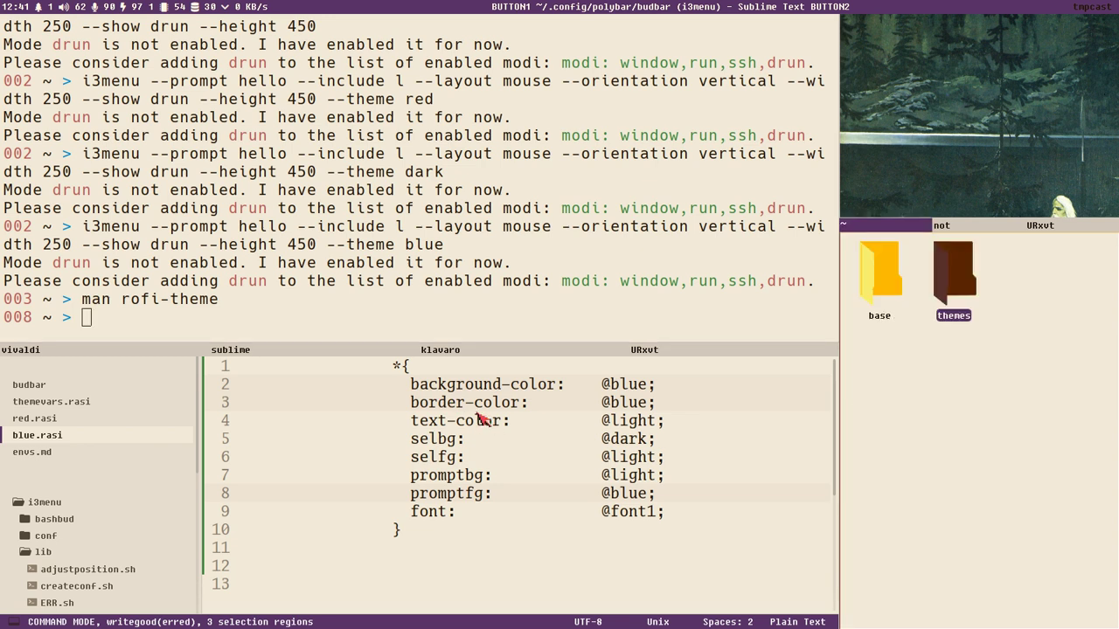
{"action": "key", "text": "Left"}
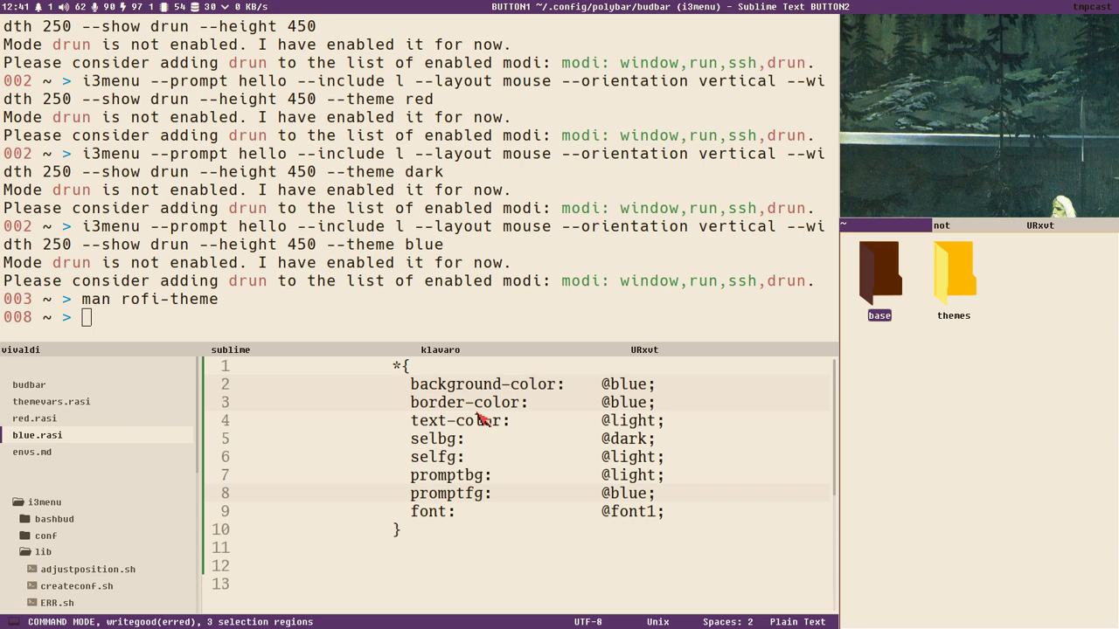
{"action": "key", "text": "Return"}
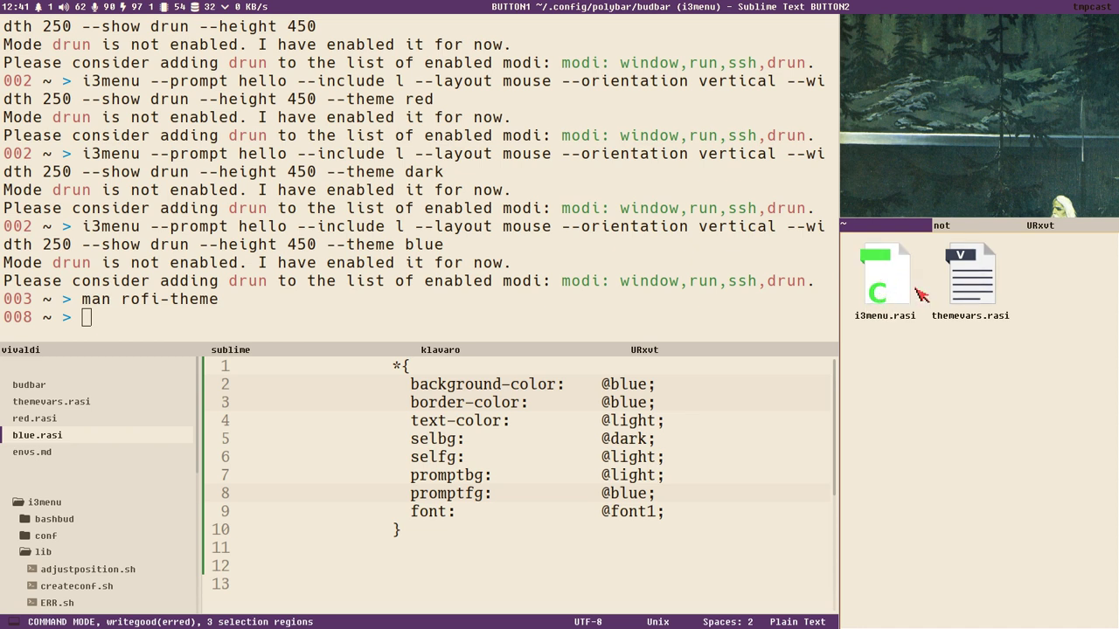
{"action": "left_click_drag", "start_coordinate": [968, 294], "coordinate": [559, 486]}
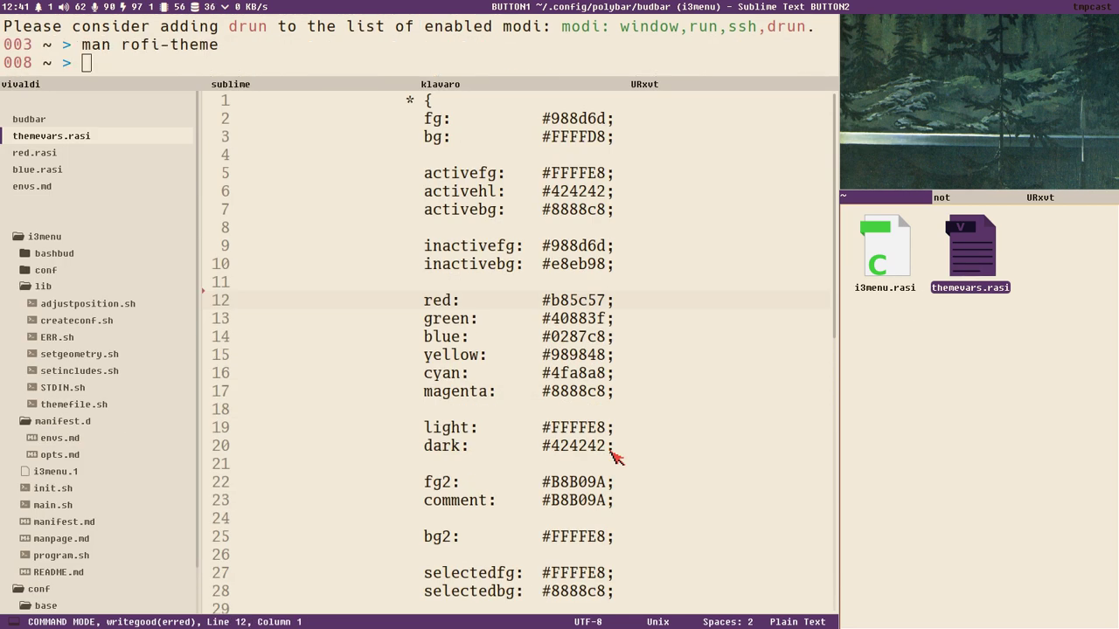
- Look through the colour variables in themevars.rasi and place the cursor on the value of blue
{"action": "key", "text": "k"}
{"action": "key", "text": "k"}
{"action": "key", "text": "k"}
{"action": "key", "text": "k"}
{"action": "key", "text": "k"}
{"action": "key", "text": "k"}
{"action": "key", "text": "k"}
{"action": "key", "text": "k"}
{"action": "key", "text": "k"}
{"action": "key", "text": "j"}
{"action": "key", "text": "j"}
{"action": "key", "text": "j"}
{"action": "key", "text": "j"}
{"action": "key", "text": "j"}
{"action": "key", "text": "j"}
{"action": "key", "text": "j"}
{"action": "key", "text": "j"}
{"action": "key", "text": "j"}
{"action": "key", "text": "j"}
{"action": "key", "text": "j"}
{"action": "key", "text": "j"}
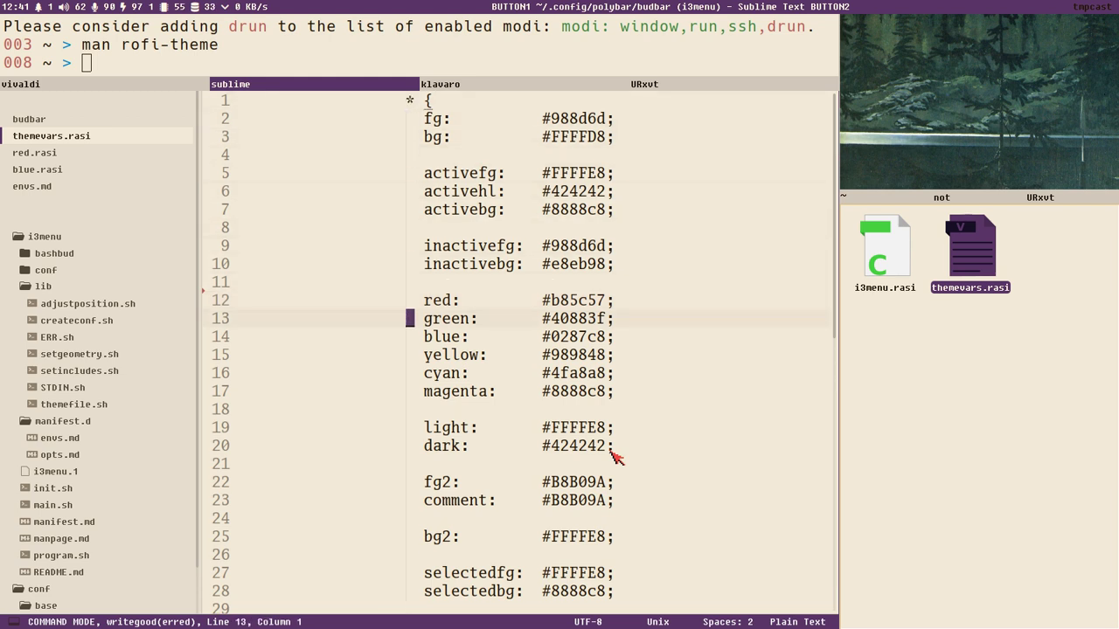
{"action": "key", "text": "l"}
{"action": "key", "text": "e"}
{"action": "key", "text": "w"}
{"action": "key", "text": "w"}
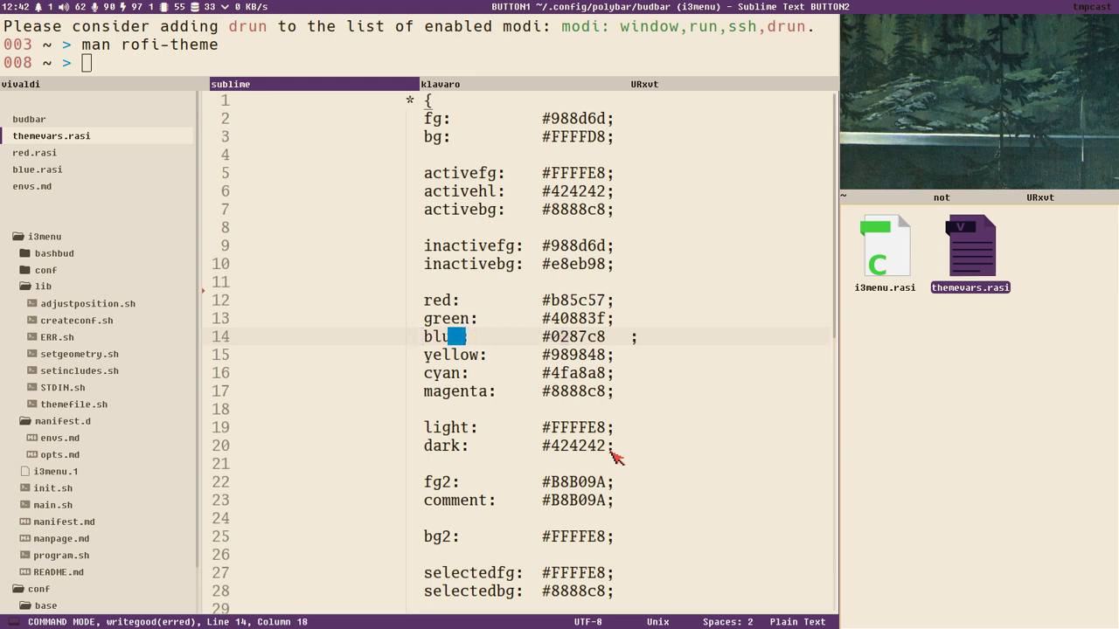
- Switch to the terminal, rerun the i3menu drun command with --theme blue, and dismiss the menu
{"action": "key", "text": "super+k"}
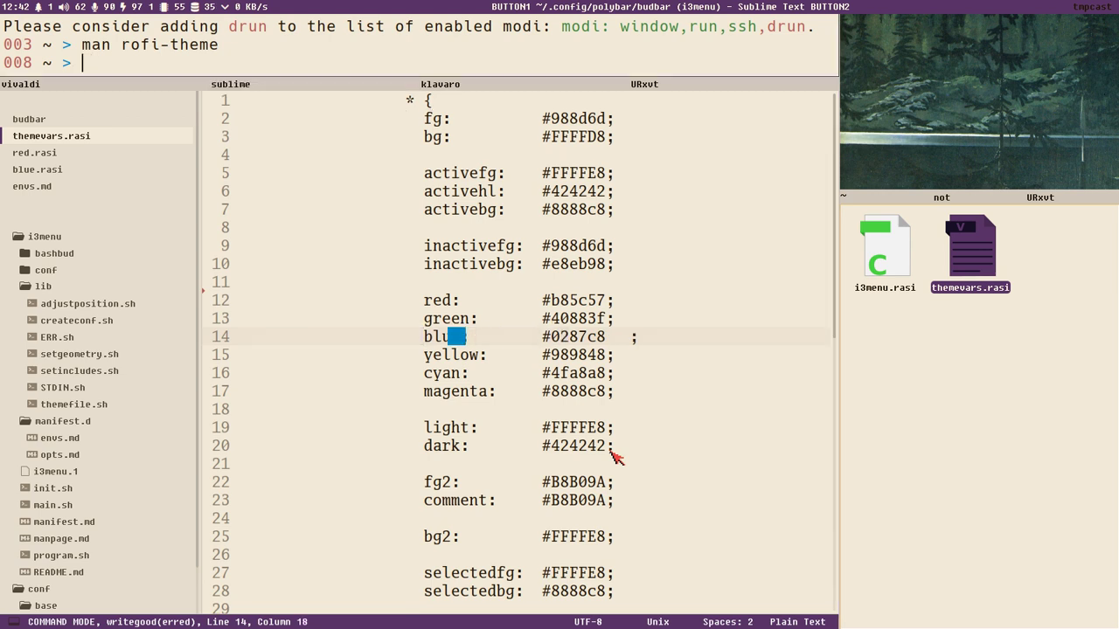
{"action": "key", "text": "Up"}
{"action": "key", "text": "Return"}
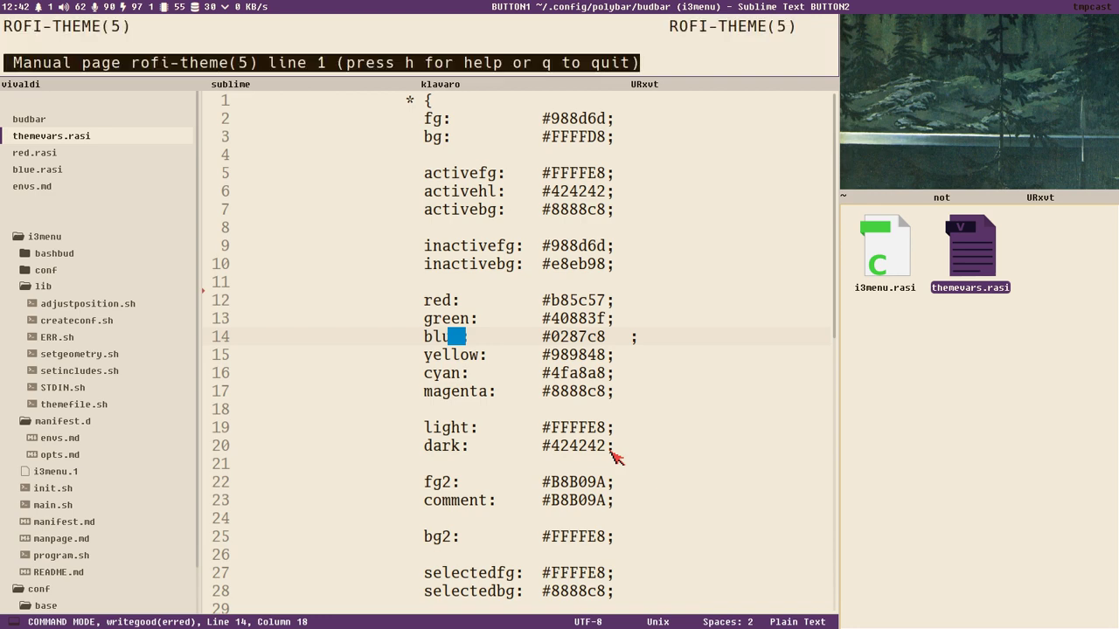
{"action": "key", "text": "q"}
{"action": "key", "text": "Up"}
{"action": "key", "text": "Up"}
{"action": "key", "text": "Return"}
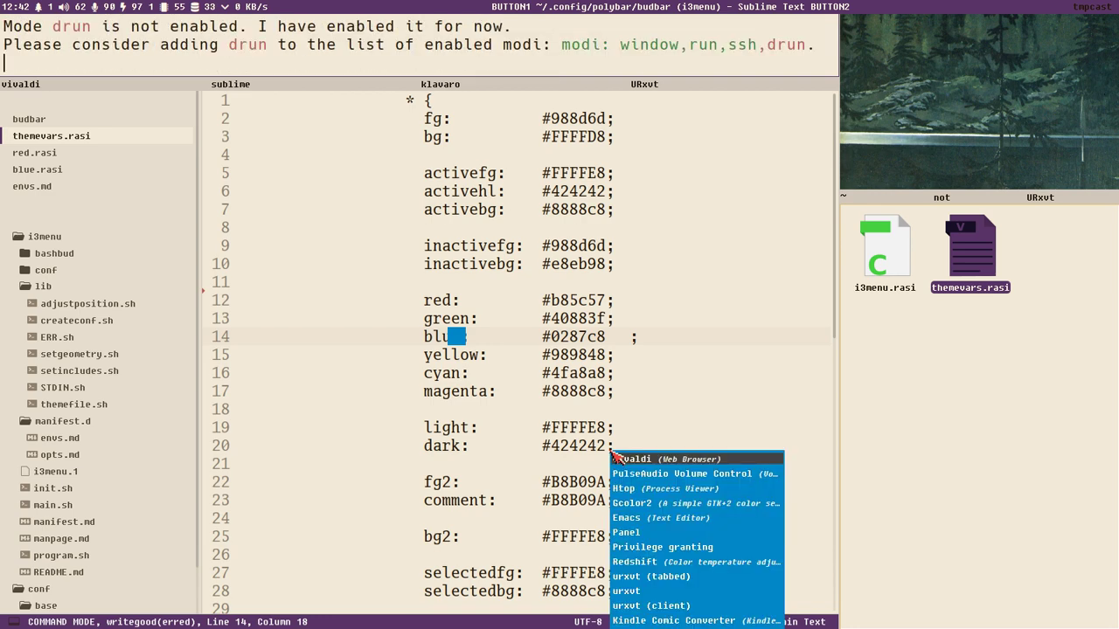
{"action": "key", "text": "Escape"}
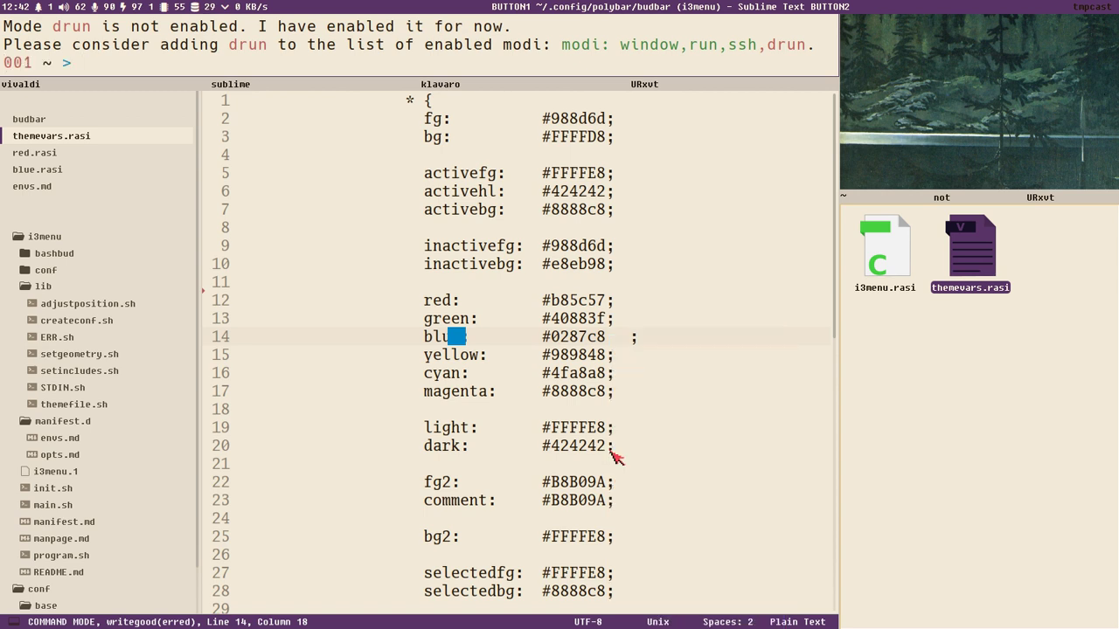
- Set the blue variable in themevars.rasi to #0000FF, save the file, and preview the blue-themed drun menu from the terminal
{"action": "key", "text": "super+j"}
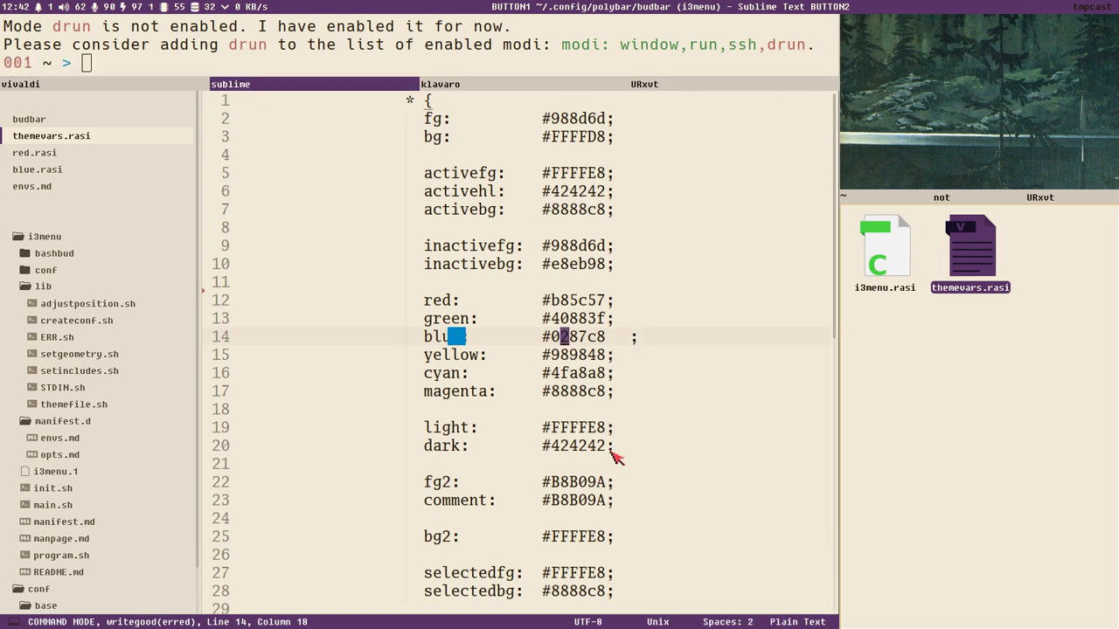
{"action": "key", "text": "c"}
{"action": "key", "text": "i"}
{"action": "key", "text": "w"}
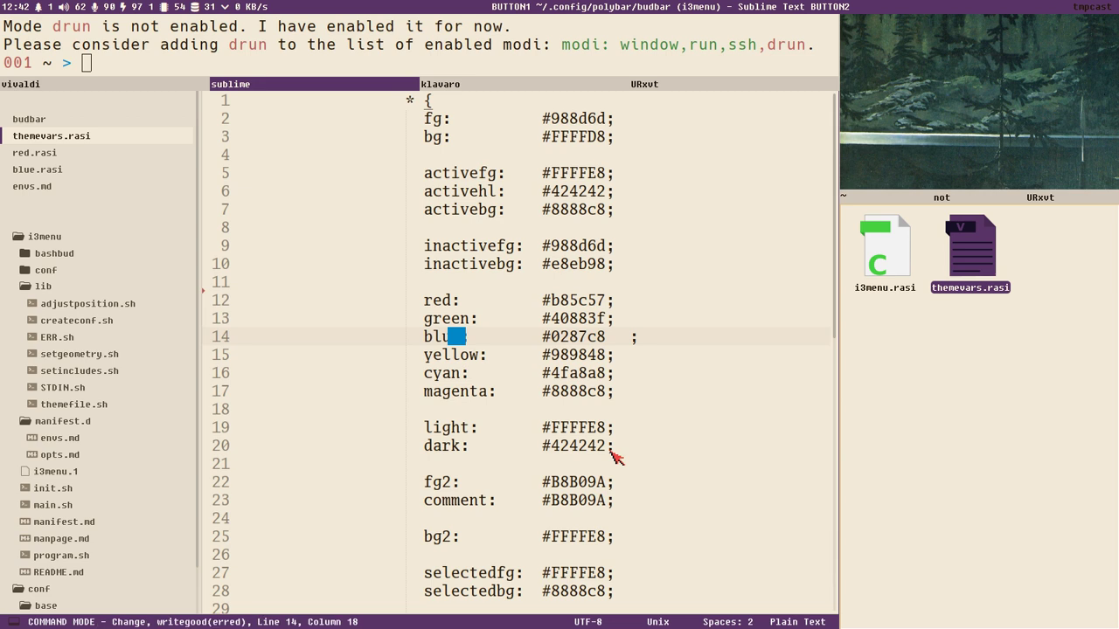
{"action": "type", "text": "0000"}
{"action": "type", "text": "FF"}
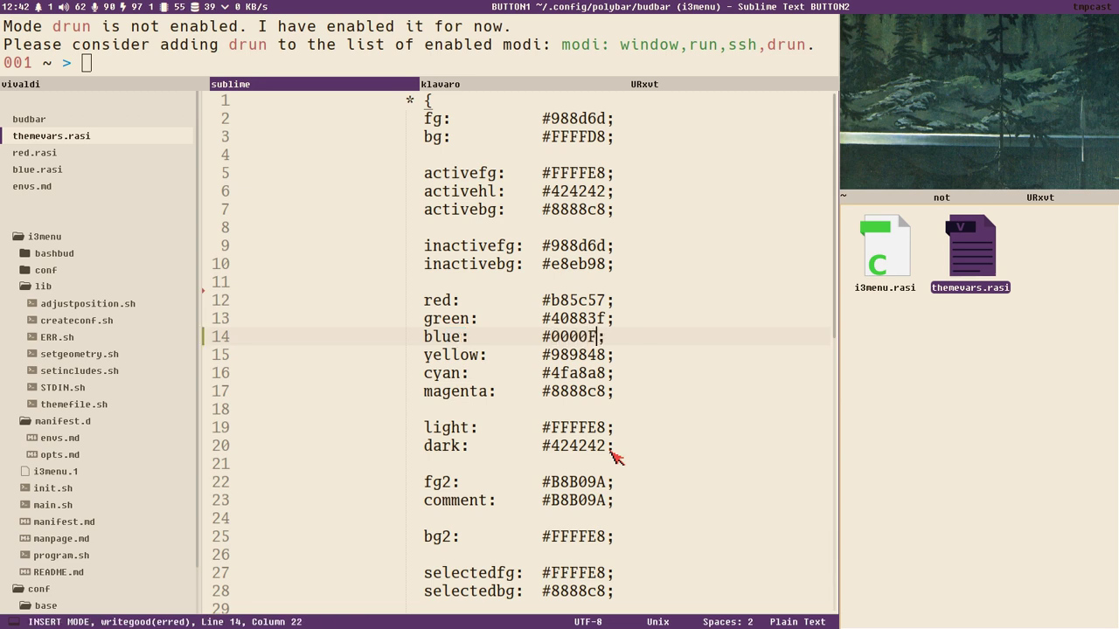
{"action": "key", "text": "ctrl+s"}
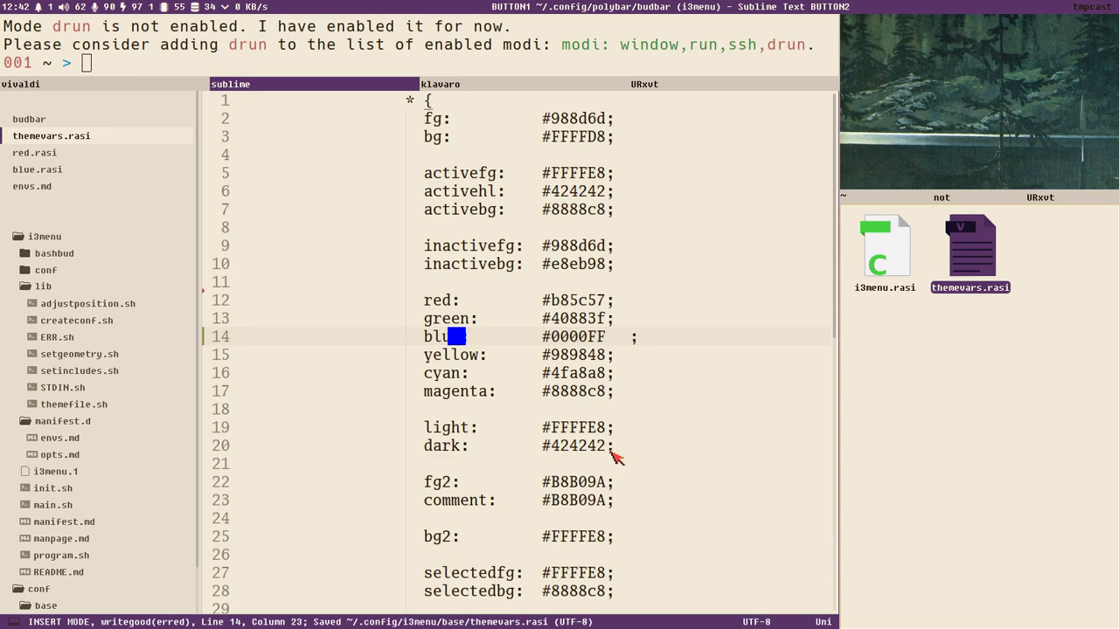
{"action": "key", "text": "Escape"}
{"action": "key", "text": "super+d"}
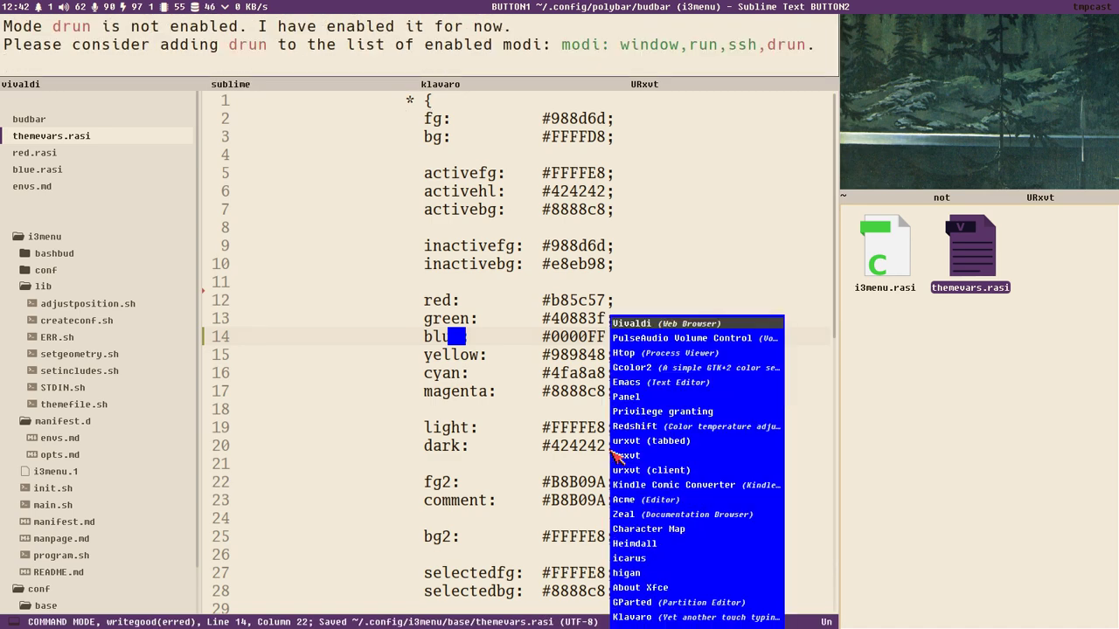
{"action": "key", "text": "Escape"}
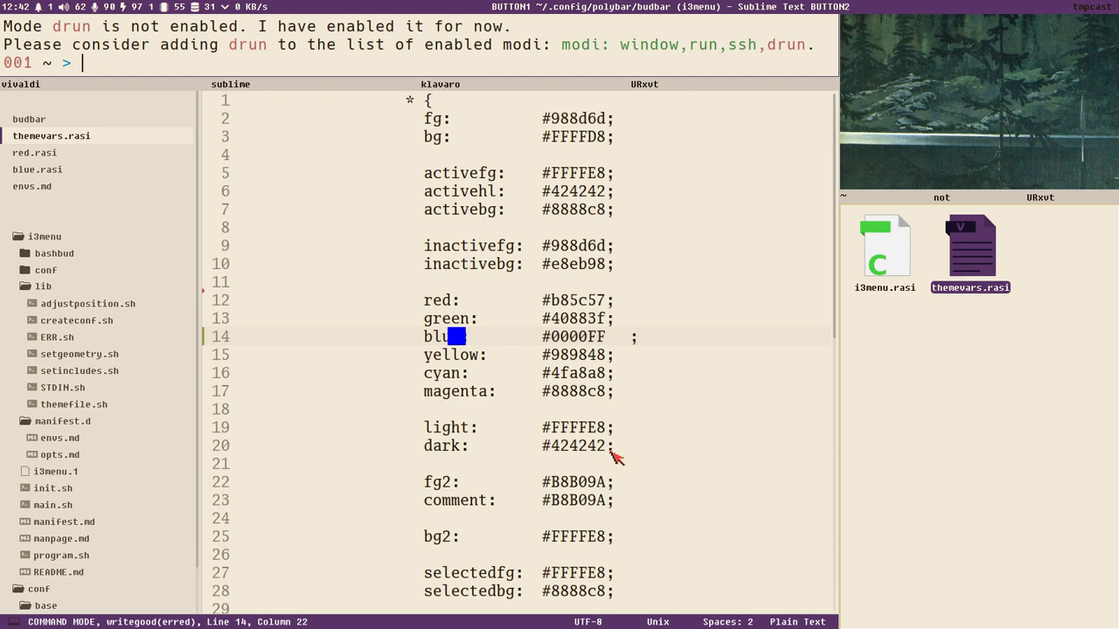
- Add a new variable myvar with the value #FF00FF above red in themevars.rasi and save the file
{"action": "key", "text": "super+Down"}
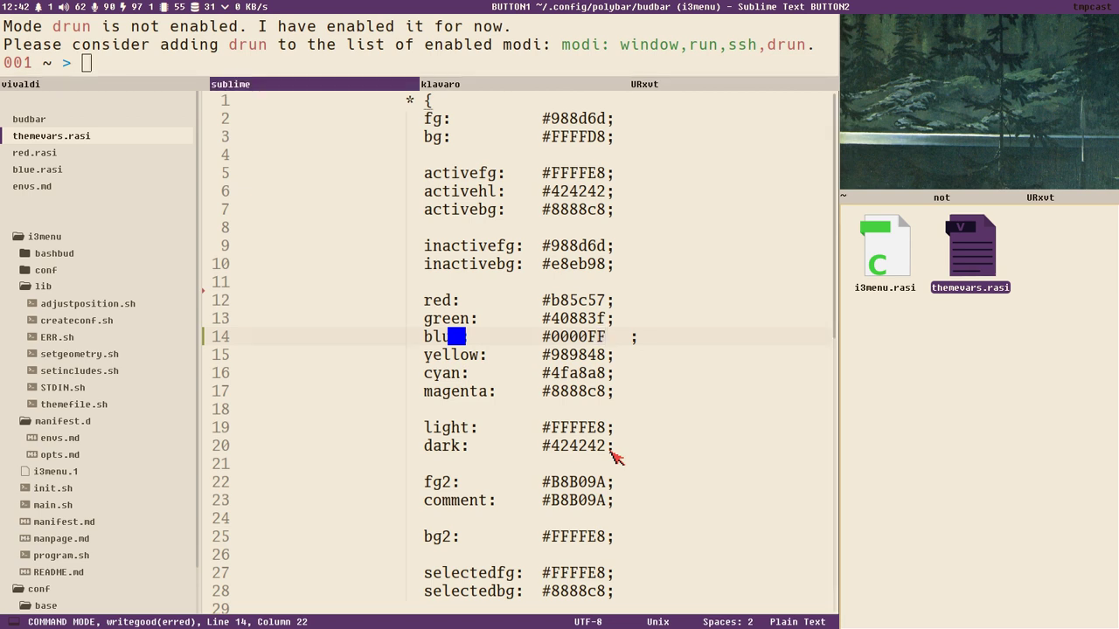
{"action": "key", "text": "k"}
{"action": "key", "text": "k"}
{"action": "key", "text": "shift+o"}
{"action": "type", "text": "myvar:       "}
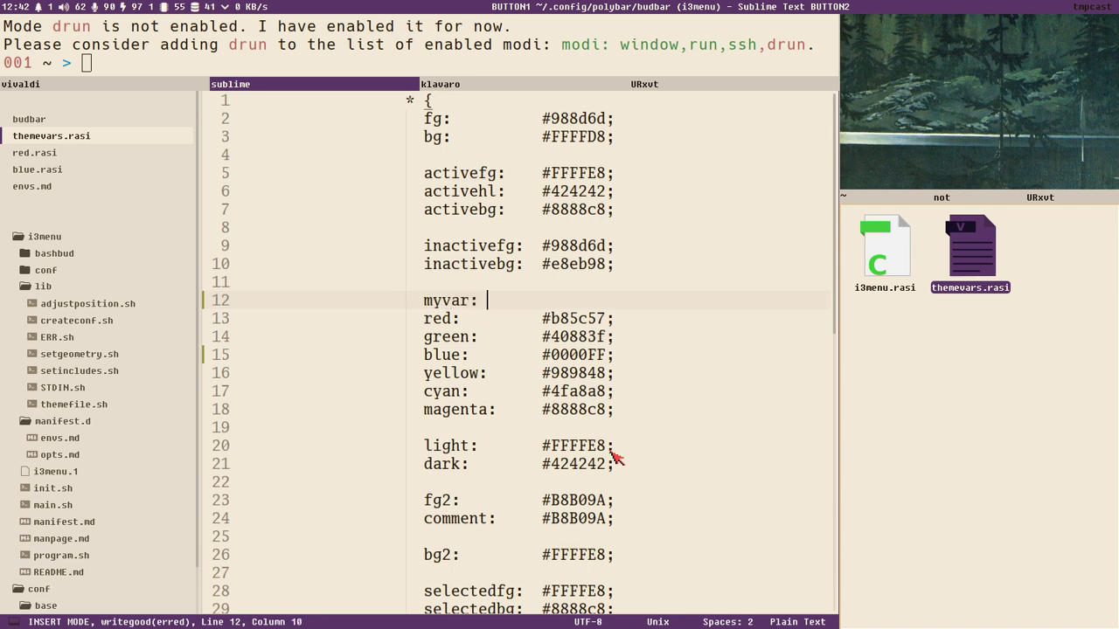
{"action": "type", "text": "#FF00FF"}
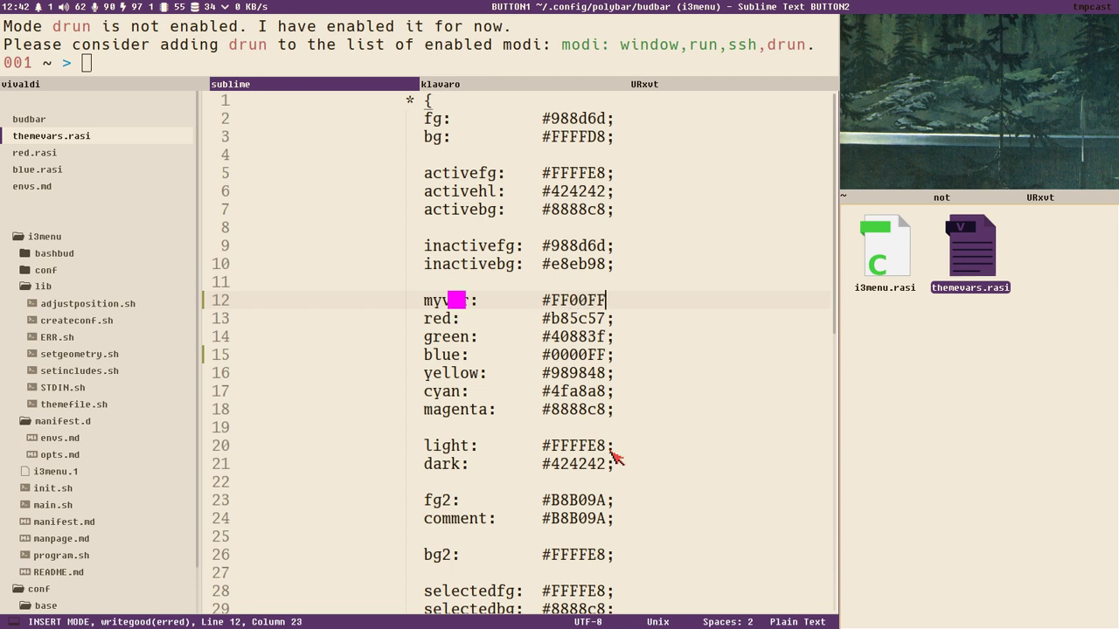
{"action": "type", "text": ";"}
{"action": "key", "text": "ctrl+s"}
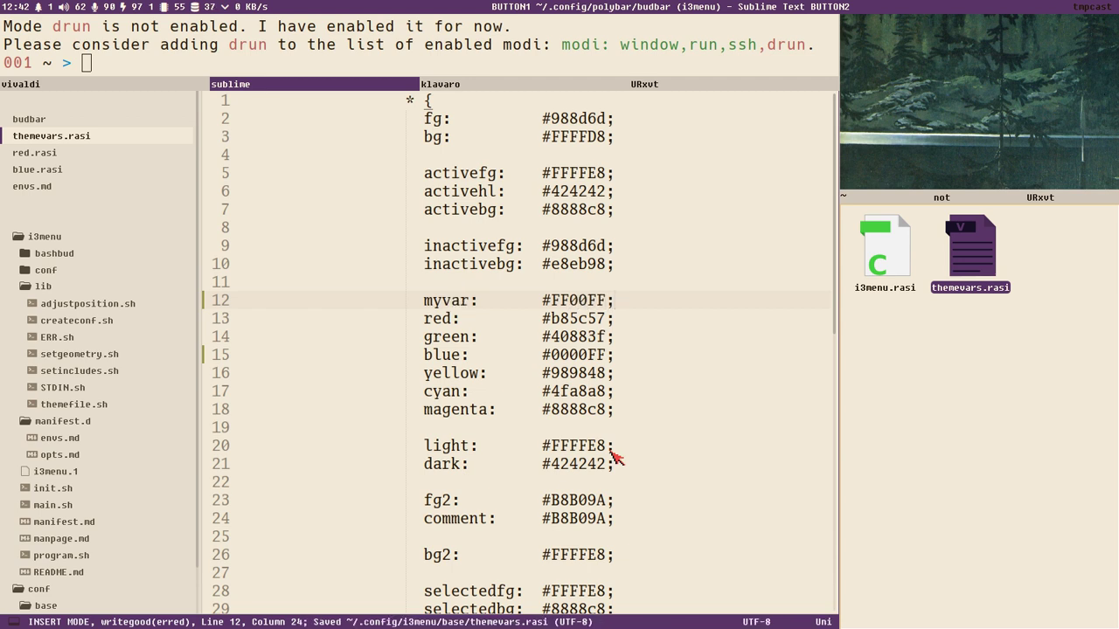
{"action": "key", "text": "Escape"}
{"action": "key", "text": "ctrl+p"}
{"action": "type", "text": "blue"}
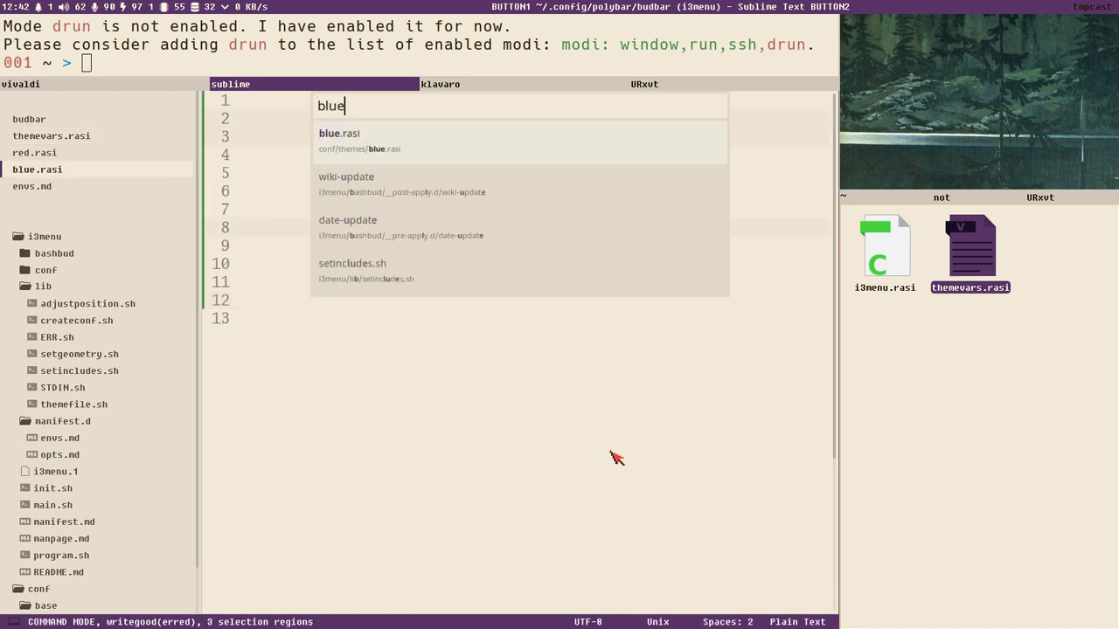
{"action": "key", "text": "Return"}
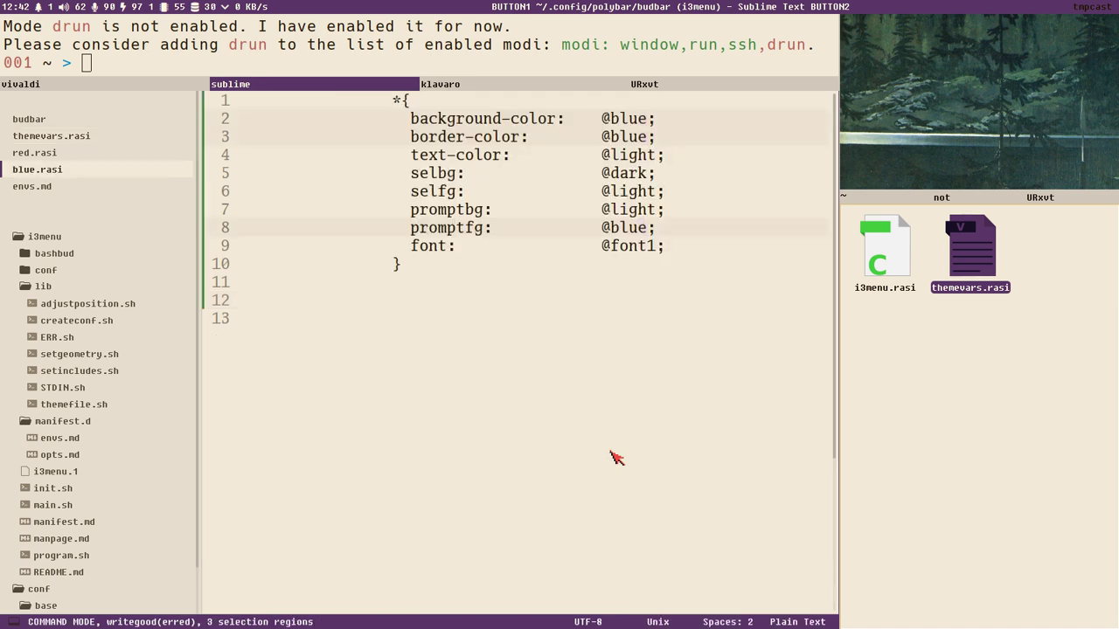
{"action": "type", "text": "ciwmyvar"}
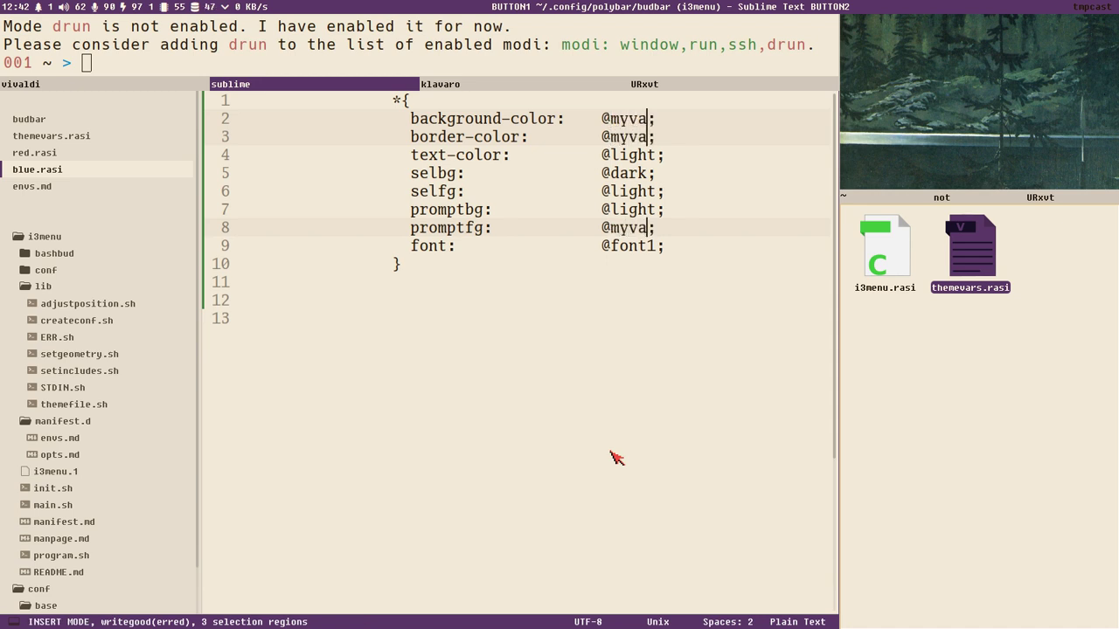
{"action": "key", "text": "ctrl+s"}
{"action": "key", "text": "Escape"}
- Rerun the i3menu command with theme blue in the terminal, move through the menu entries, and close the menu
{"action": "key", "text": "super+k"}
{"action": "key", "text": "Up"}
{"action": "key", "text": "Return"}
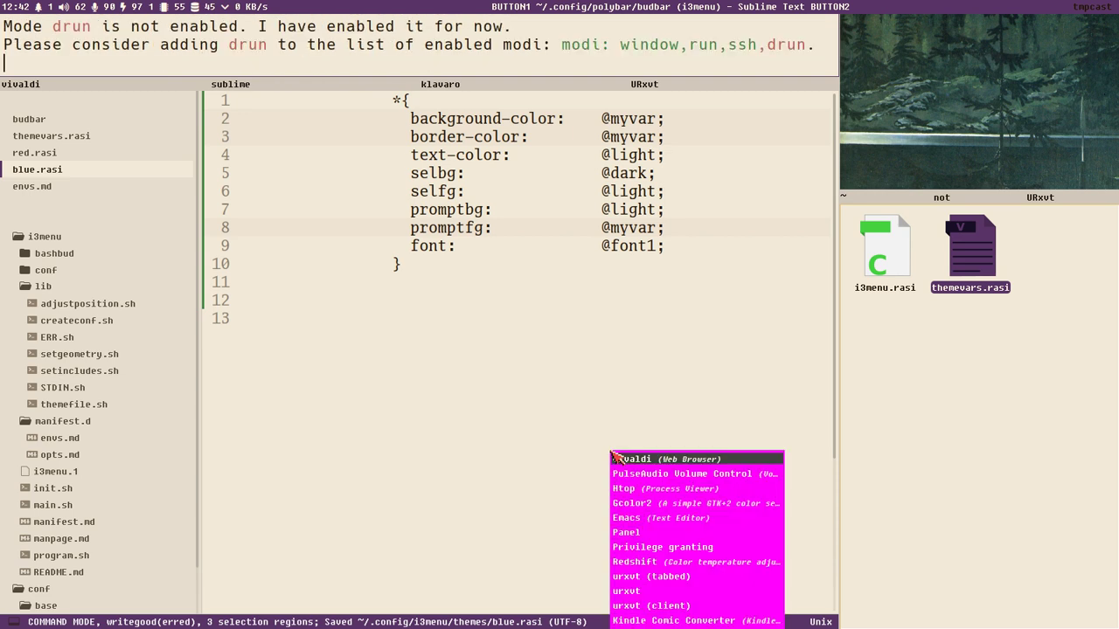
{"action": "key", "text": "Down"}
{"action": "key", "text": "Down"}
{"action": "key", "text": "Down"}
{"action": "key", "text": "Down"}
{"action": "key", "text": "Down"}
{"action": "key", "text": "Down"}
{"action": "key", "text": "Up"}
{"action": "key", "text": "Up"}
{"action": "key", "text": "Down"}
{"action": "key", "text": "Down"}
{"action": "key", "text": "Down"}
{"action": "key", "text": "Up"}
{"action": "key", "text": "Down"}
{"action": "key", "text": "Down"}
{"action": "key", "text": "Down"}
{"action": "key", "text": "Return"}
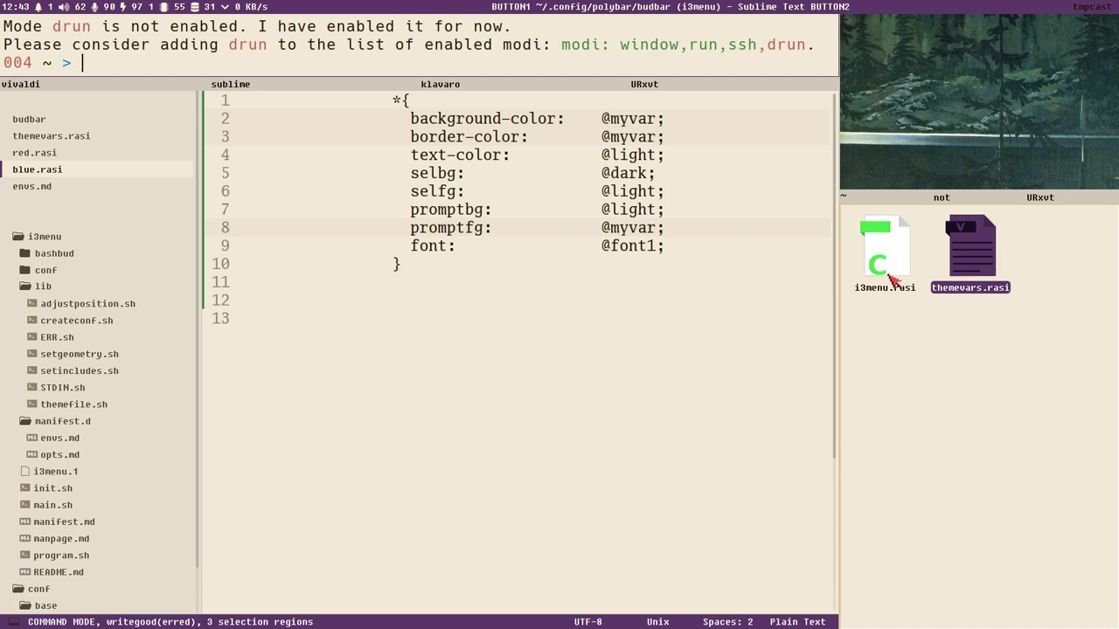
- Reopen themevars.rasi from the base folder in Sublime Text and look over its variable list
{"action": "left_click", "coordinate": [970, 266]}
{"action": "left_click_drag", "start_coordinate": [970, 266], "coordinate": [496, 297]}
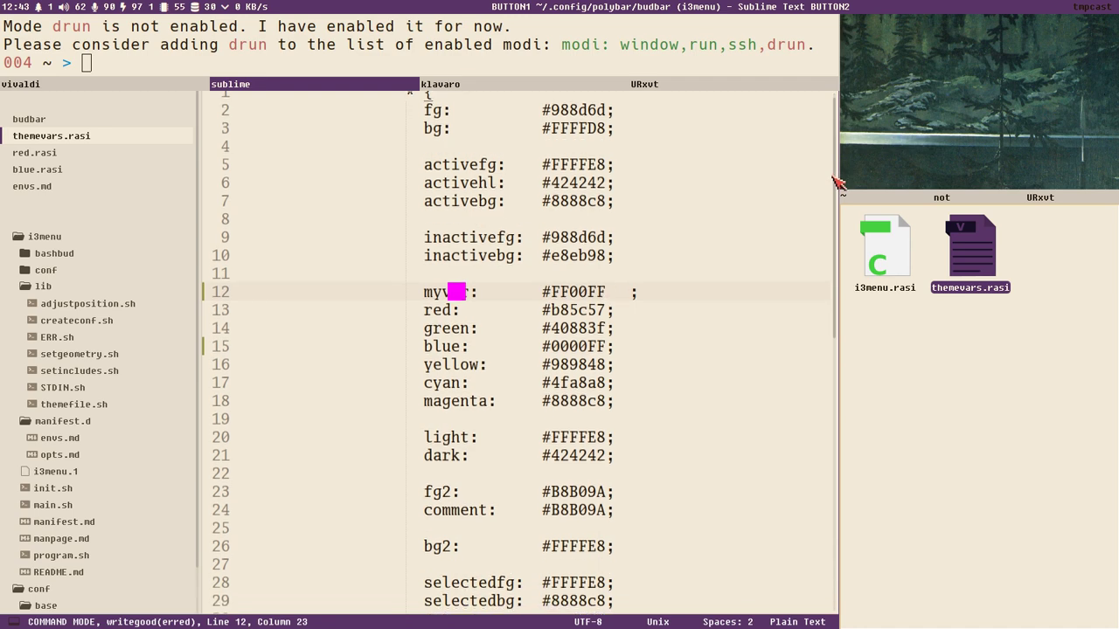
{"action": "scroll", "coordinate": [812, 286], "scroll_direction": "down", "scroll_amount": 4}
{"action": "scroll", "coordinate": [787, 245], "scroll_direction": "up", "scroll_amount": 4}
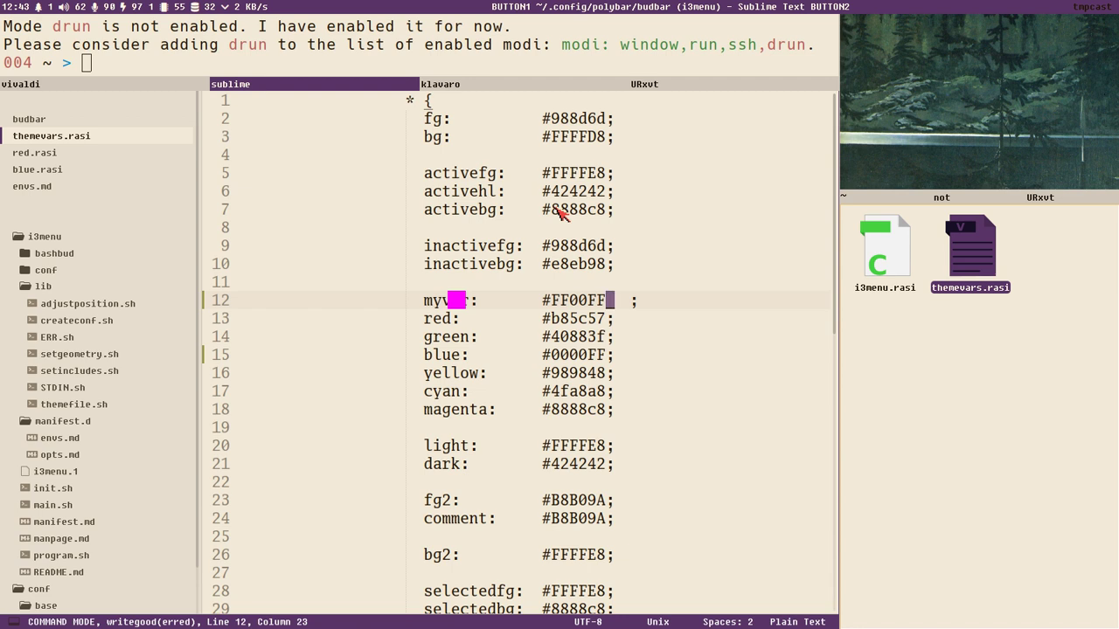
- Bring up the notes task list and go through its items down to the polybar button demo heading
{"action": "key", "text": "super+l"}
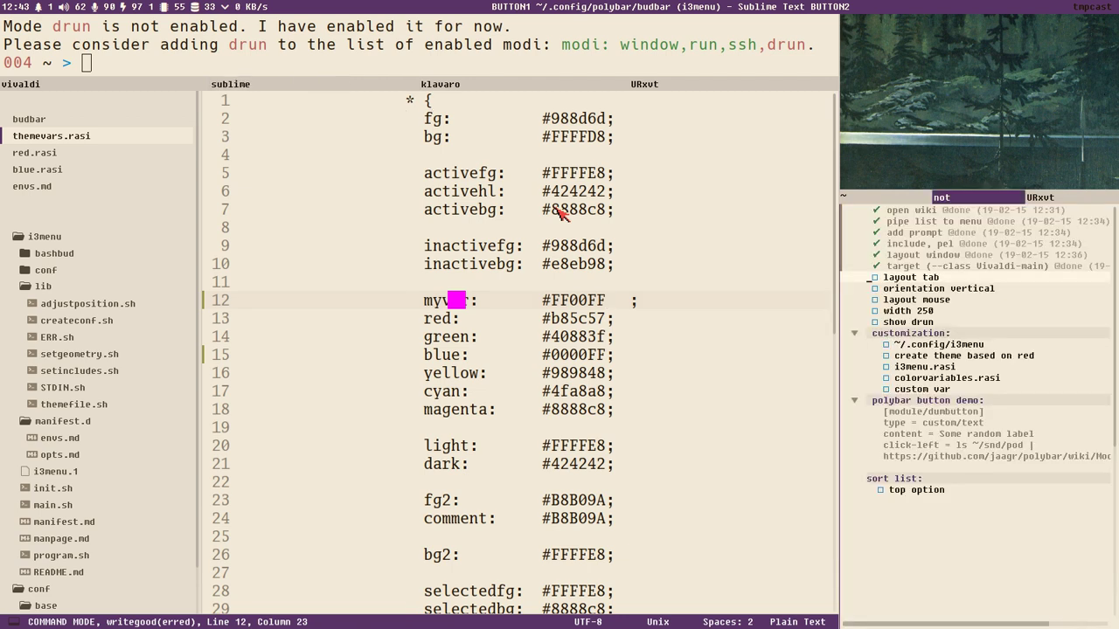
{"action": "key", "text": "k"}
{"action": "key", "text": "k"}
{"action": "key", "text": "k"}
{"action": "key", "text": "k"}
{"action": "key", "text": "k"}
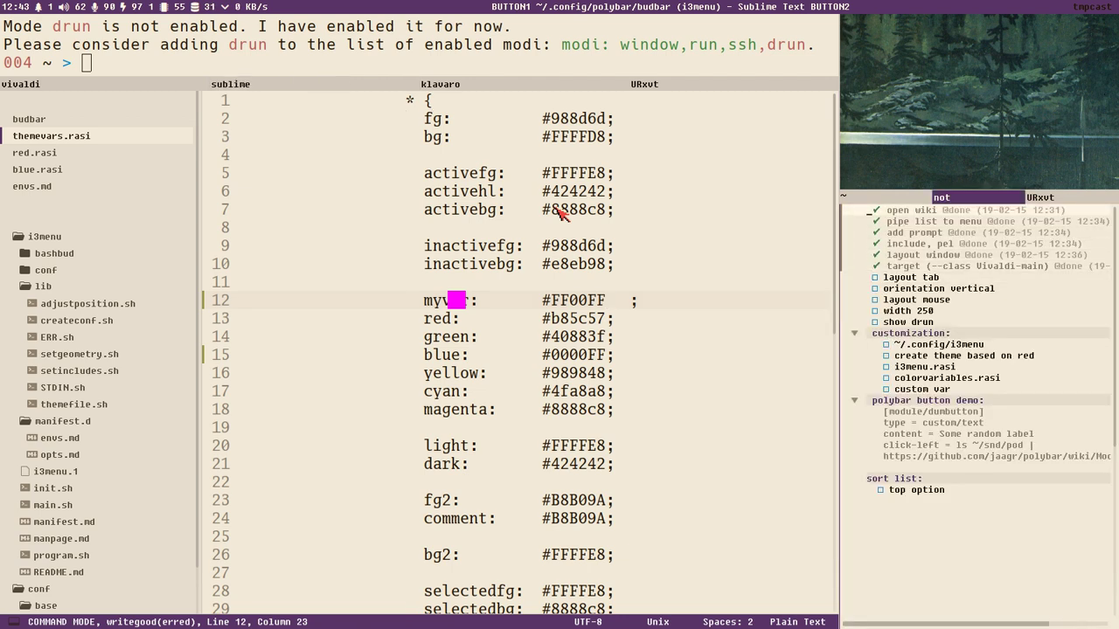
{"action": "key", "text": "j"}
{"action": "key", "text": "j"}
{"action": "key", "text": "j"}
{"action": "key", "text": "j"}
{"action": "key", "text": "j"}
{"action": "key", "text": "j"}
{"action": "key", "text": "j"}
{"action": "key", "text": "j"}
{"action": "key", "text": "j"}
{"action": "key", "text": "j"}
{"action": "key", "text": "j"}
{"action": "key", "text": "j"}
{"action": "key", "text": "j"}
{"action": "key", "text": "j"}
{"action": "key", "text": "j"}
{"action": "key", "text": "j"}
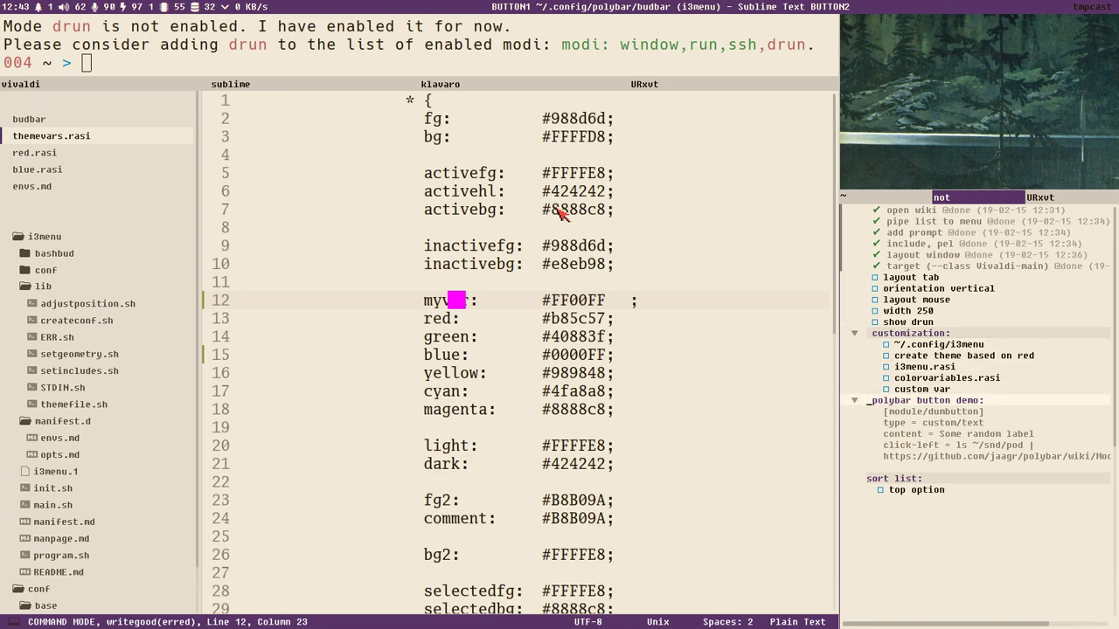
- Open the budbar config, and consult the polybar wiki's text module page for its basic settings and click actions
{"action": "key", "text": "j"}
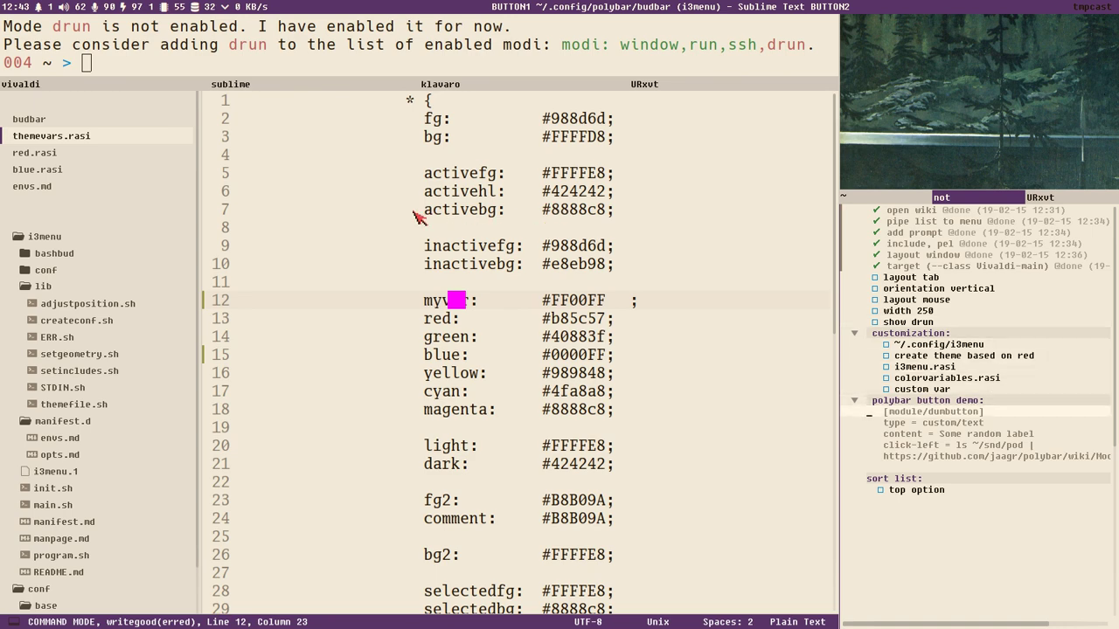
{"action": "left_click", "coordinate": [40, 122]}
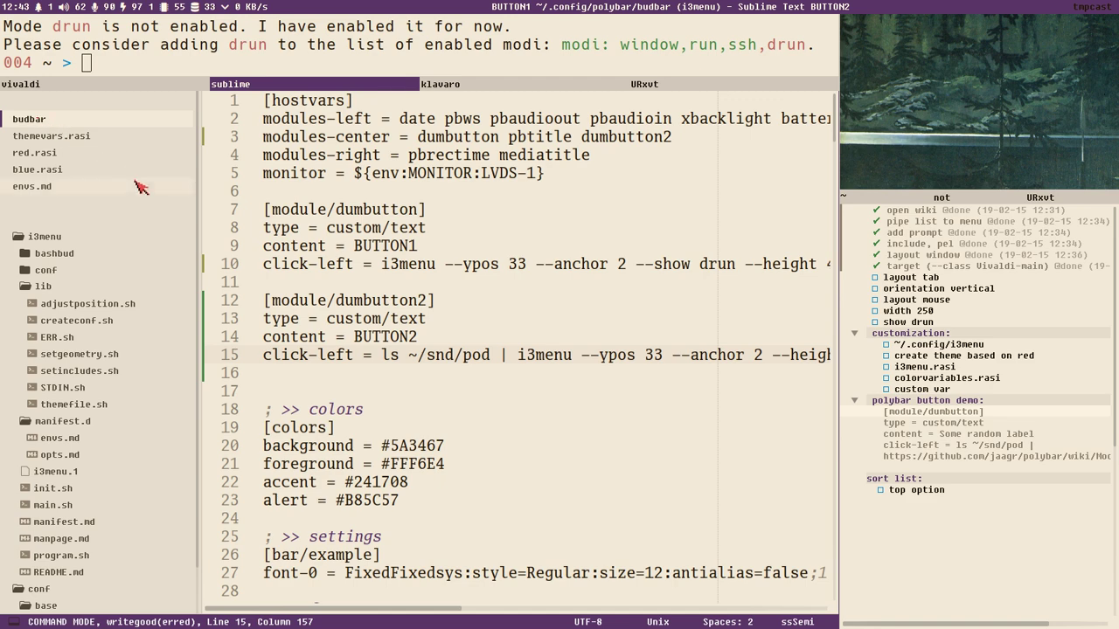
{"action": "key", "text": "super+Left"}
{"action": "key", "text": "ctrl+Tab"}
{"action": "key", "text": "ctrl+Tab"}
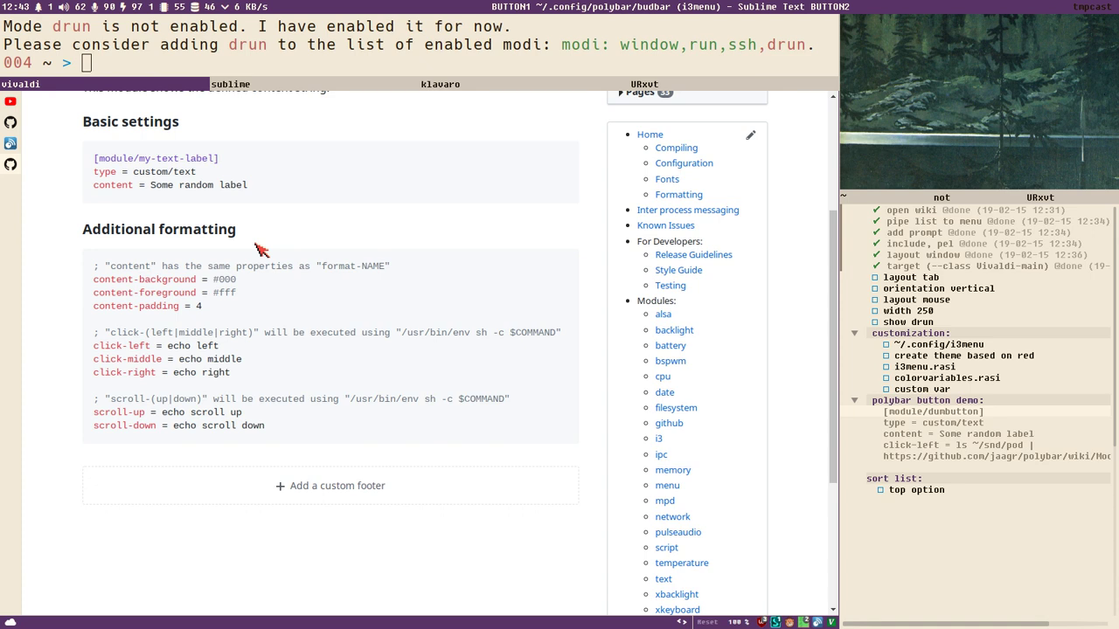
{"action": "key", "text": "shift+o"}
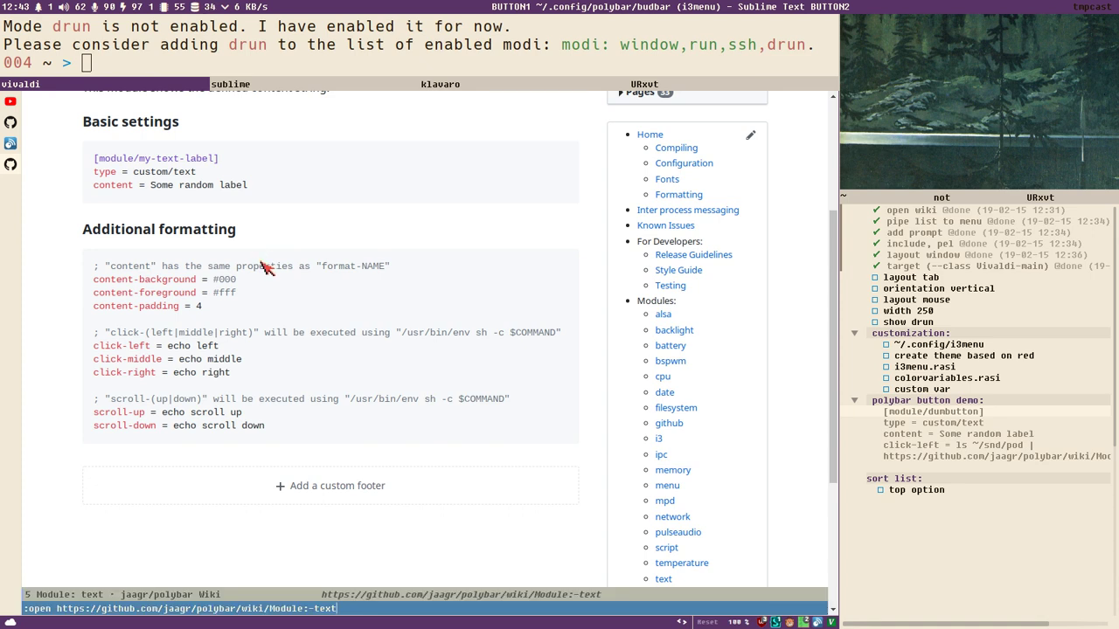
{"action": "key", "text": "Escape"}
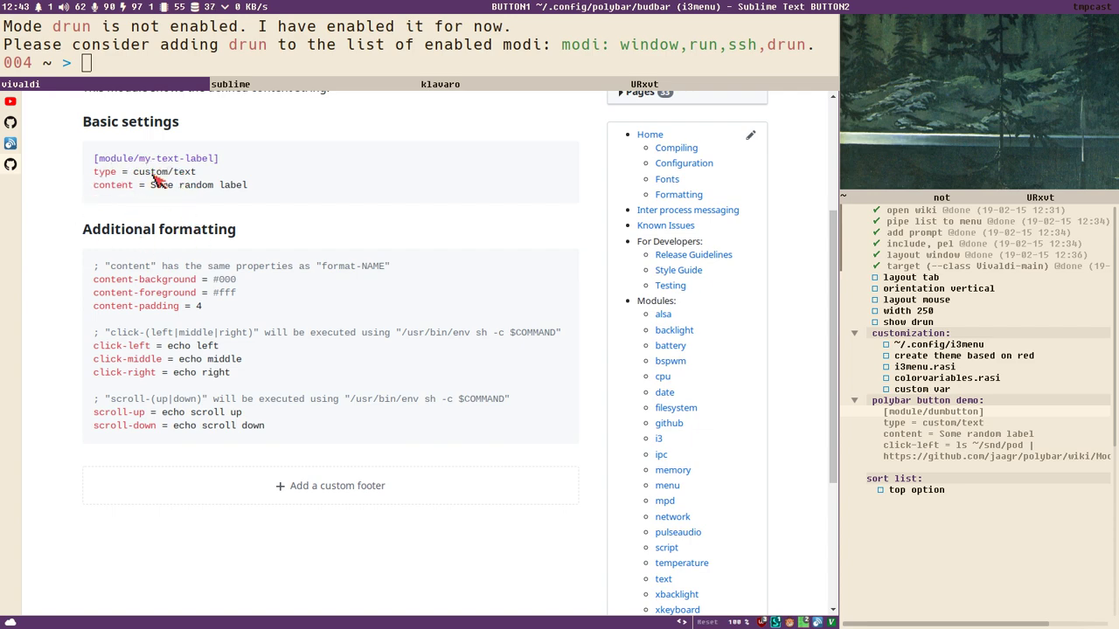
{"action": "key", "text": "super+Right"}
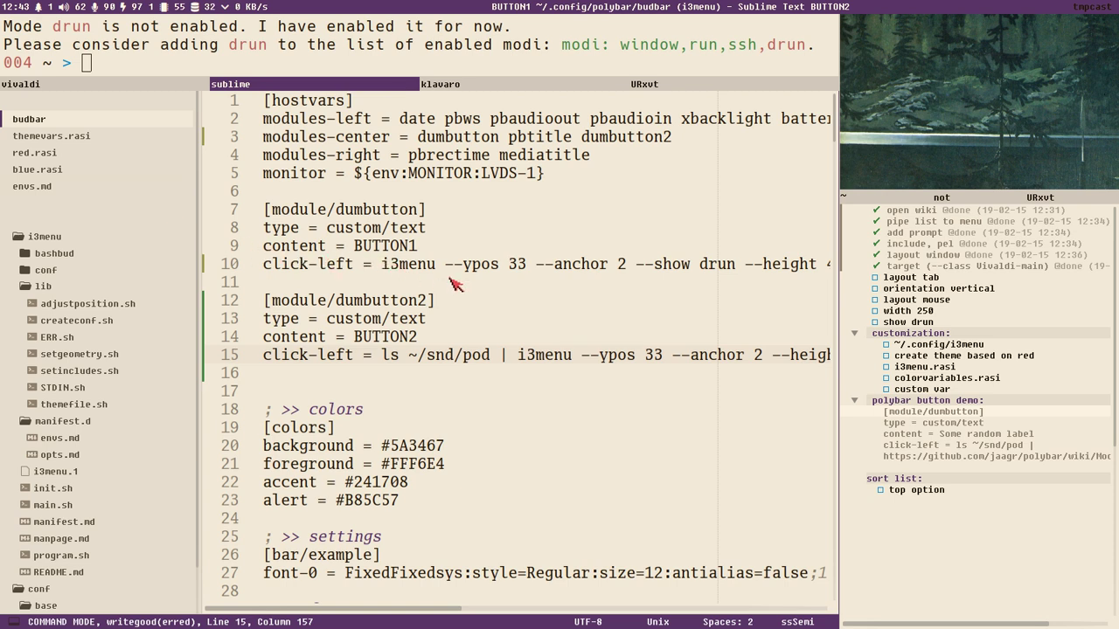
- Delete the click-left lines from the dumbutton and dumbutton2 modules in budbar, and save the file
{"action": "left_click", "coordinate": [332, 264]}
{"action": "key", "text": "d"}
{"action": "key", "text": "d"}
{"action": "key", "text": "j"}
{"action": "key", "text": "j"}
{"action": "key", "text": "j"}
{"action": "key", "text": "j"}
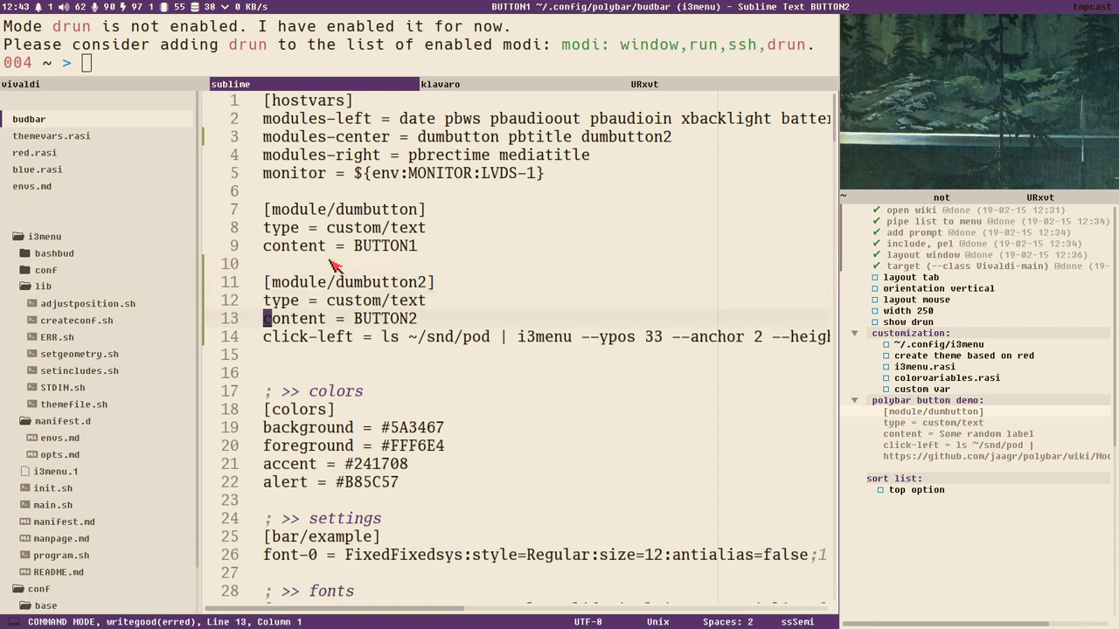
{"action": "key", "text": "d"}
{"action": "key", "text": "d"}
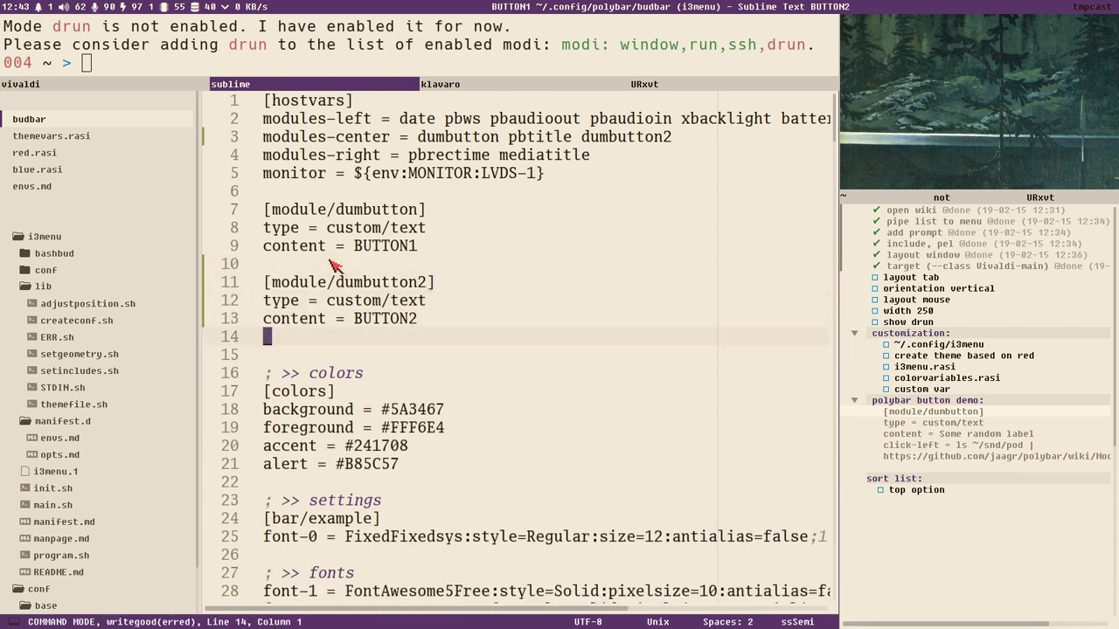
{"action": "key", "text": "k"}
{"action": "key", "text": "g"}
{"action": "key", "text": "g"}
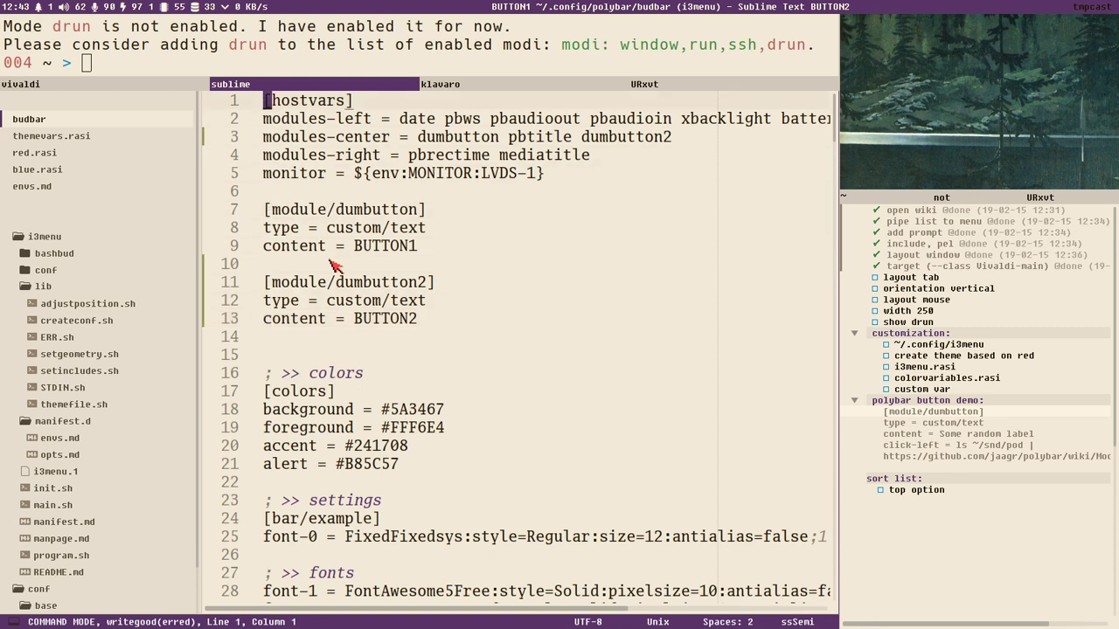
{"action": "key", "text": "ctrl+s"}
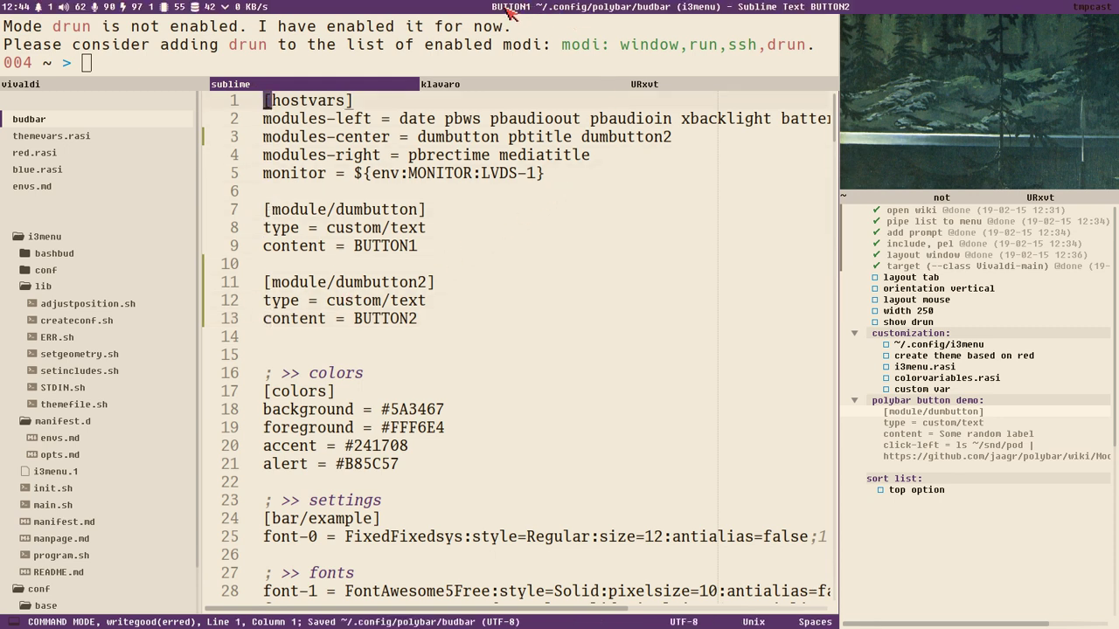
- Set the content of the dumbutton module to LABEL1 and save budbar
{"action": "left_click", "coordinate": [382, 249]}
{"action": "double_click", "coordinate": [383, 249]}
{"action": "type", "text": "c"}
{"action": "type", "text": "L"}
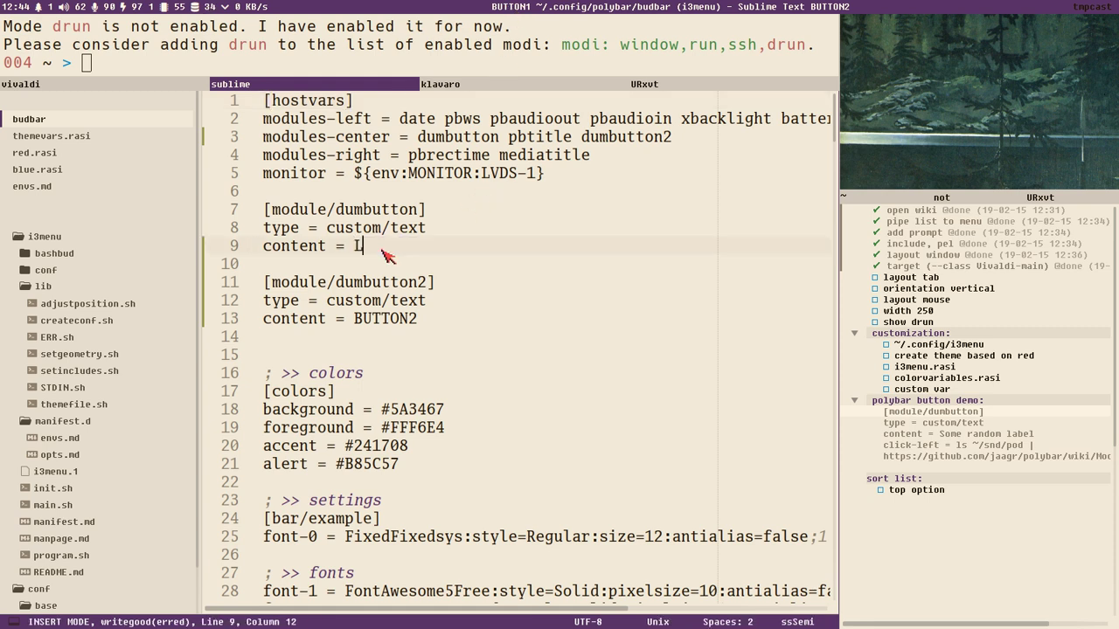
{"action": "type", "text": "ABEL1"}
{"action": "key", "text": "ctrl+s"}
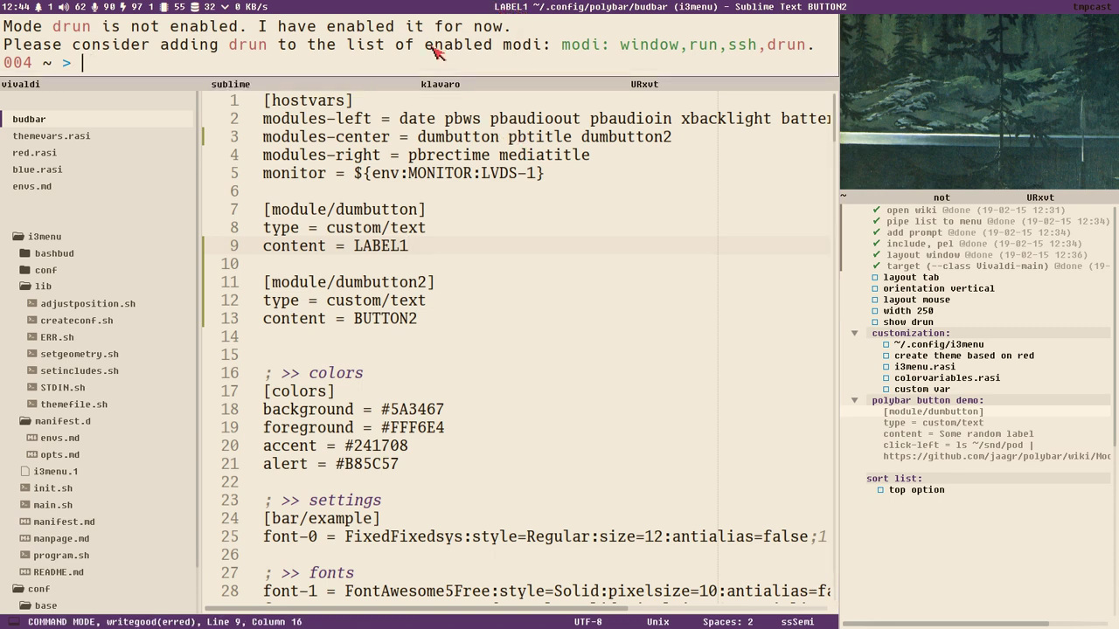
- Add a click-left line to dumbutton with the last i3menu command copied from the terminal, save, and test the menu from the LABEL1 bar label
{"action": "key", "text": "Up"}
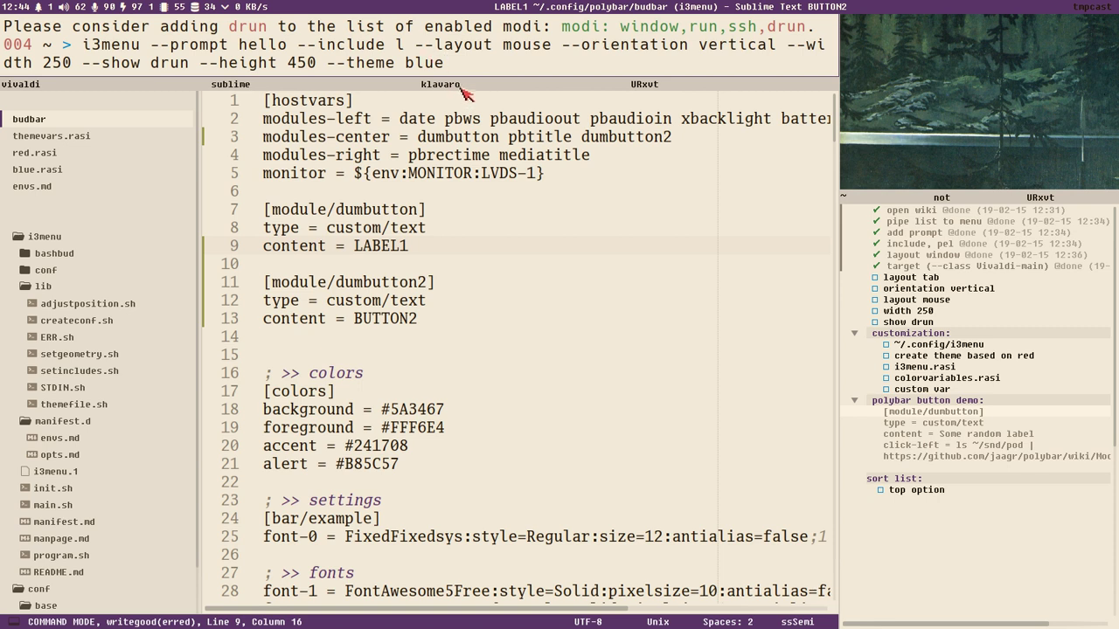
{"action": "left_click_drag", "start_coordinate": [459, 66], "coordinate": [87, 44]}
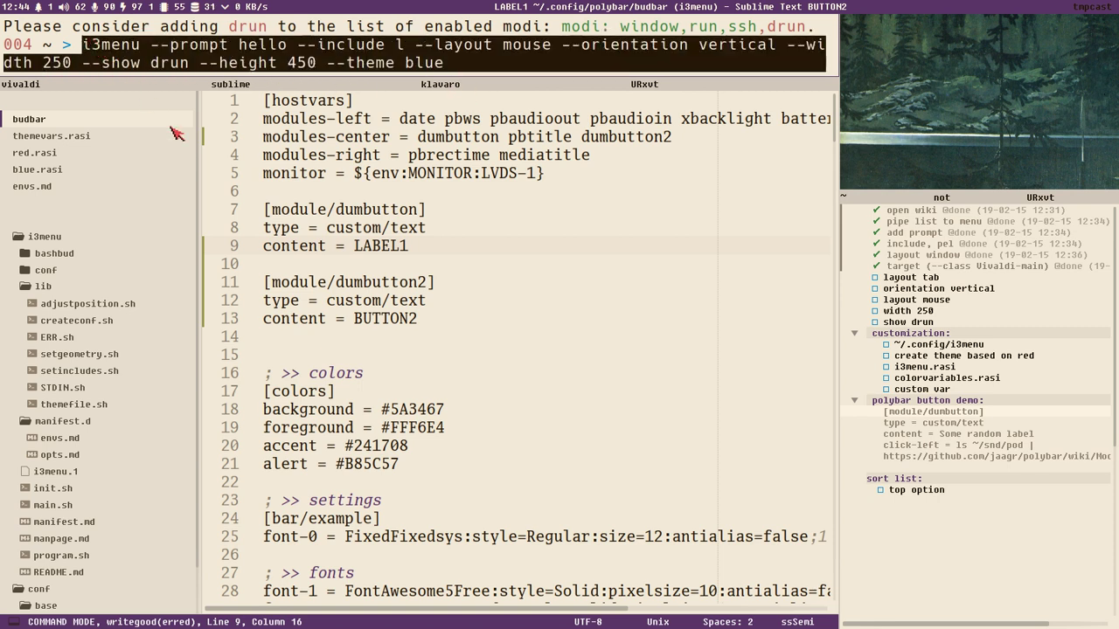
{"action": "left_click", "coordinate": [442, 252]}
{"action": "type", "text": "oclick"}
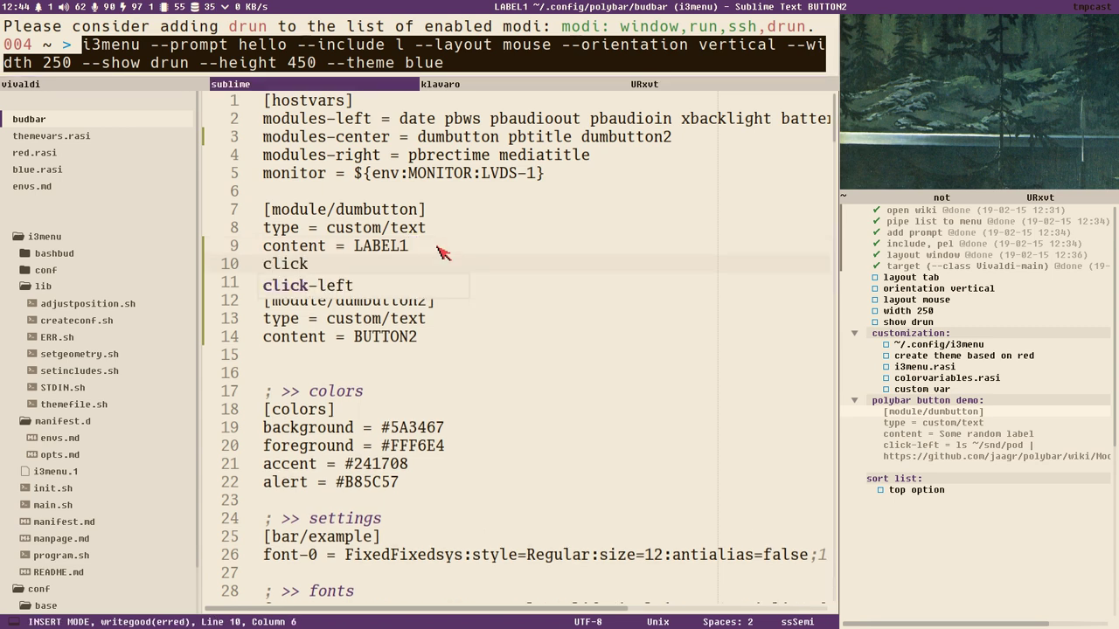
{"action": "type", "text": "-left ="}
{"action": "type", "text": "i3menu --prompt hello --include l --layout mouse --orientation vertical --width 250 --show drun --height 450 --theme blue"}
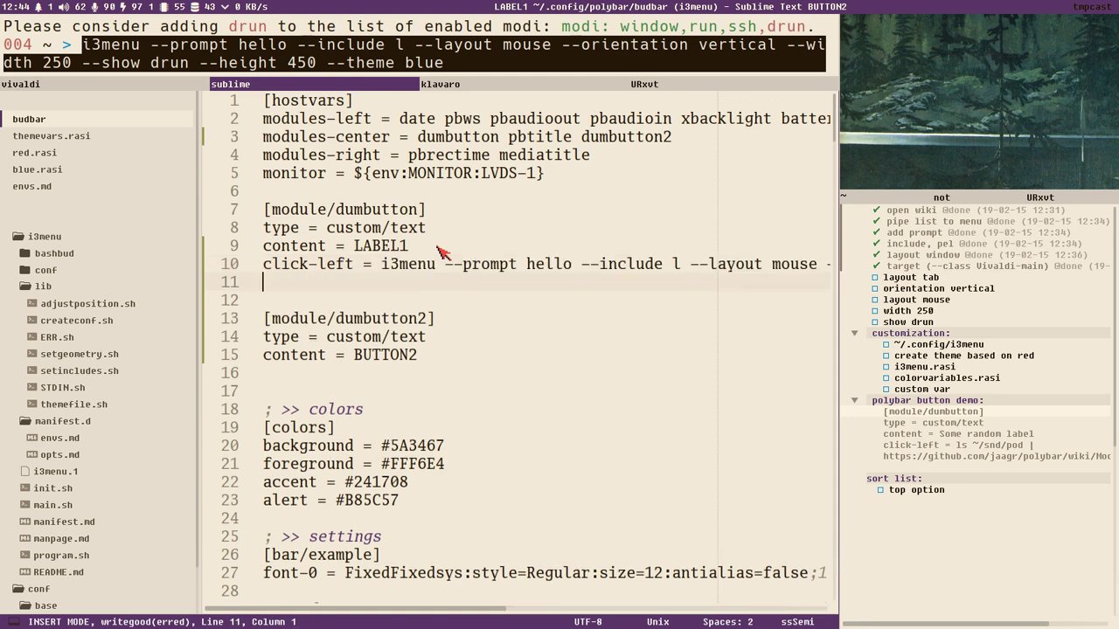
{"action": "key", "text": "BackSpace"}
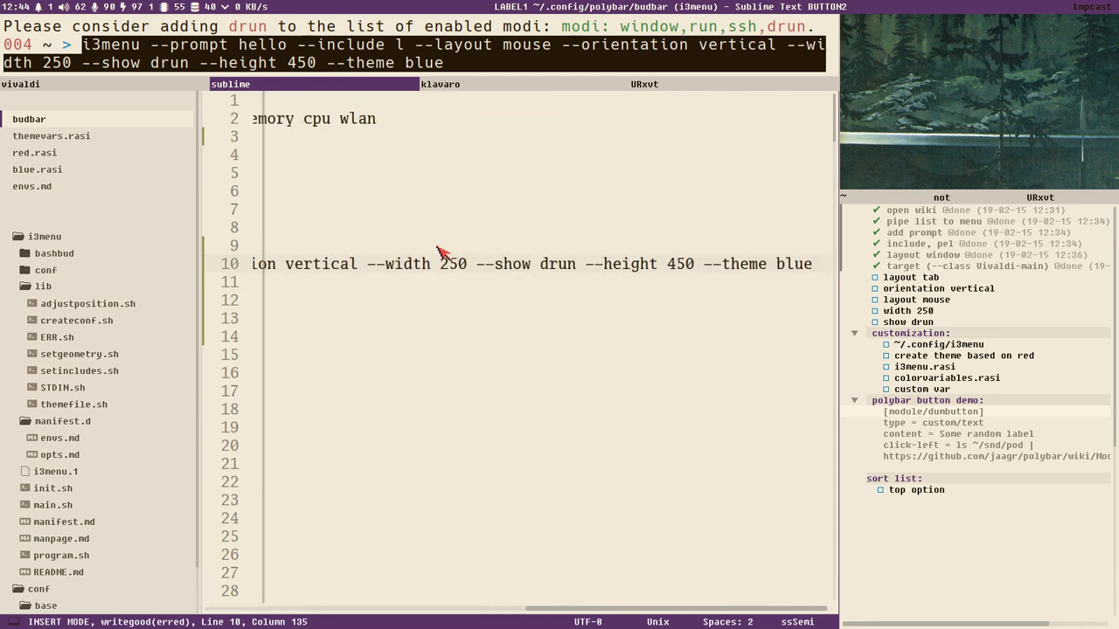
{"action": "key", "text": "ctrl+s"}
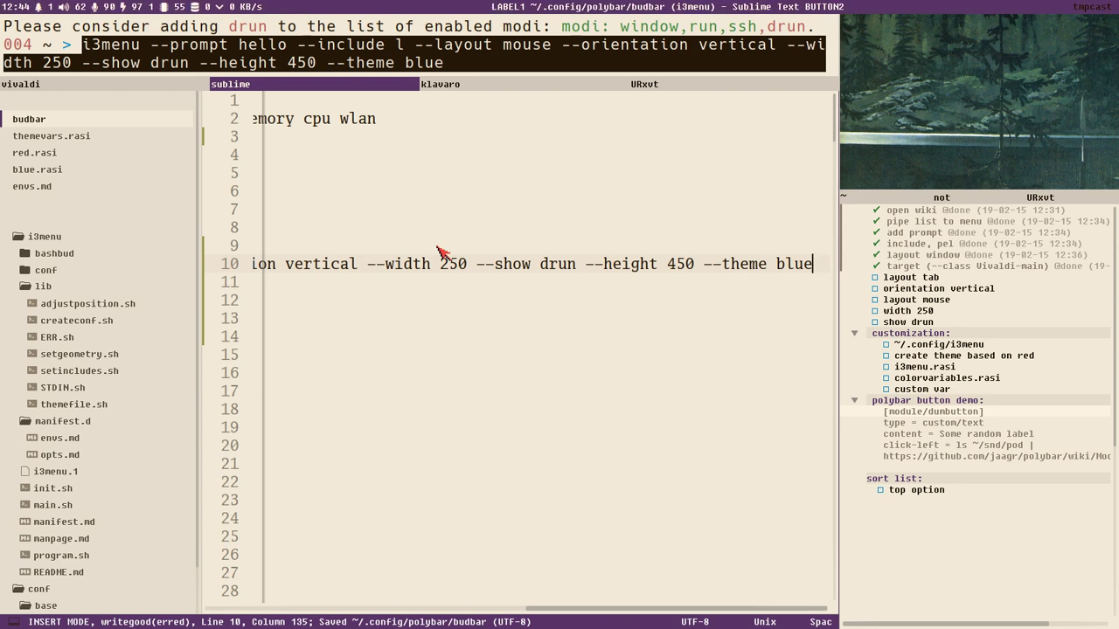
{"action": "left_click", "coordinate": [514, 10]}
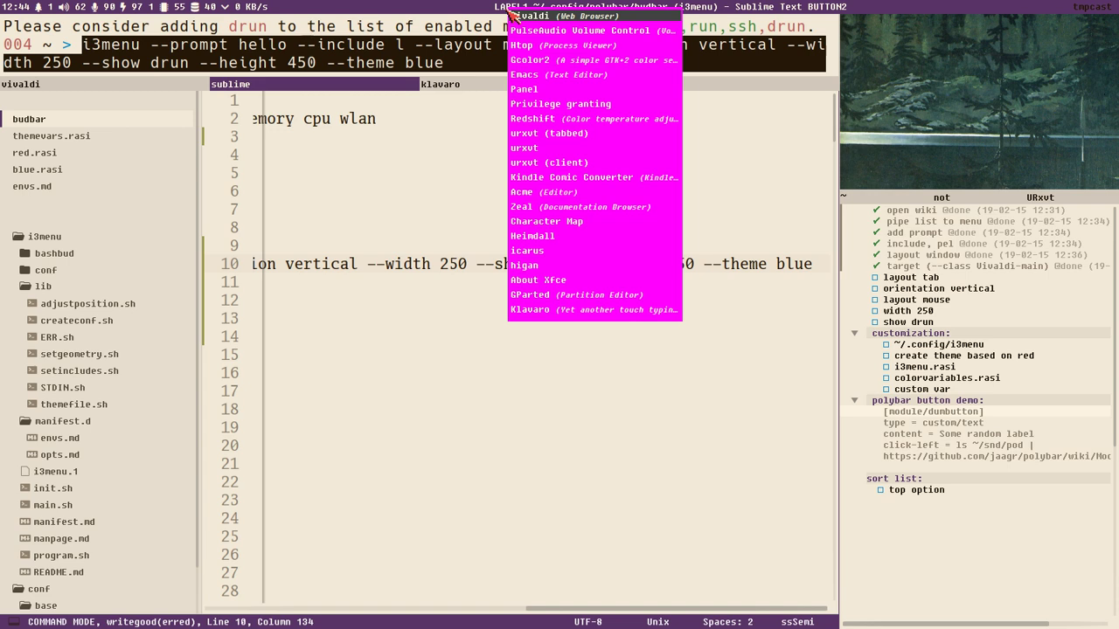
{"action": "key", "text": "Escape"}
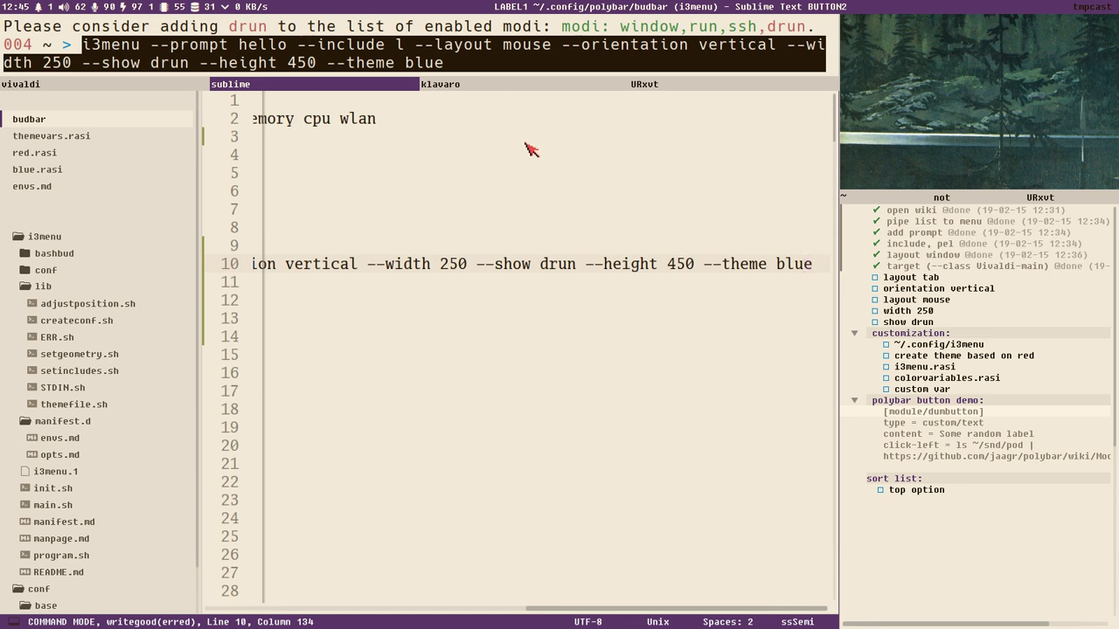
- Insert the option --ypos 33 directly after i3menu in dumbutton's click-left command, and save budbar
{"action": "key", "text": "shift+i"}
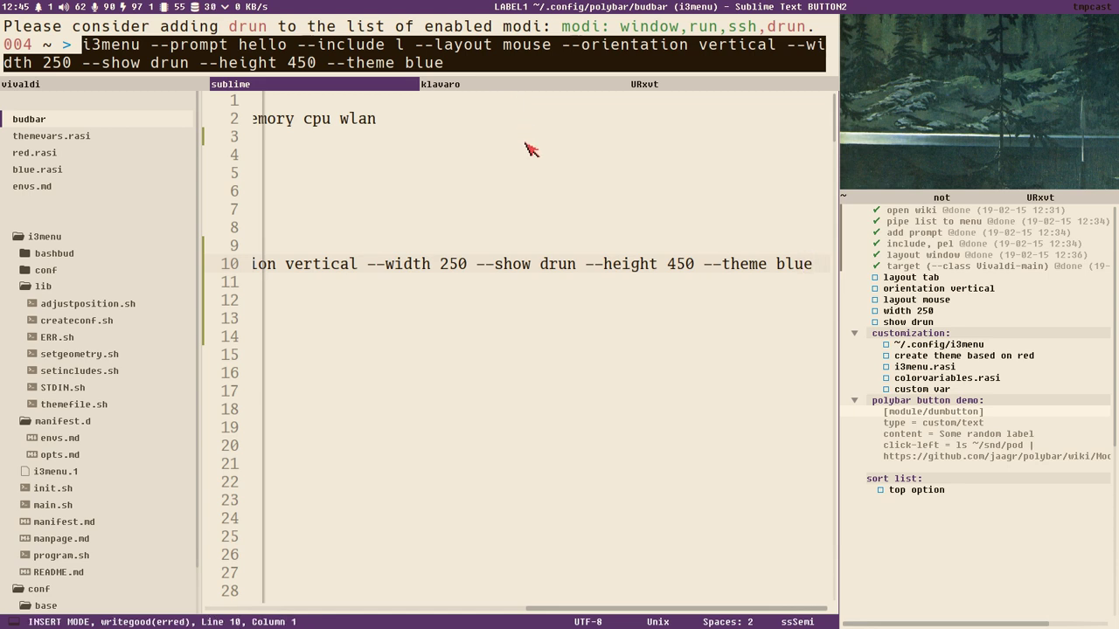
{"action": "key", "text": "Escape"}
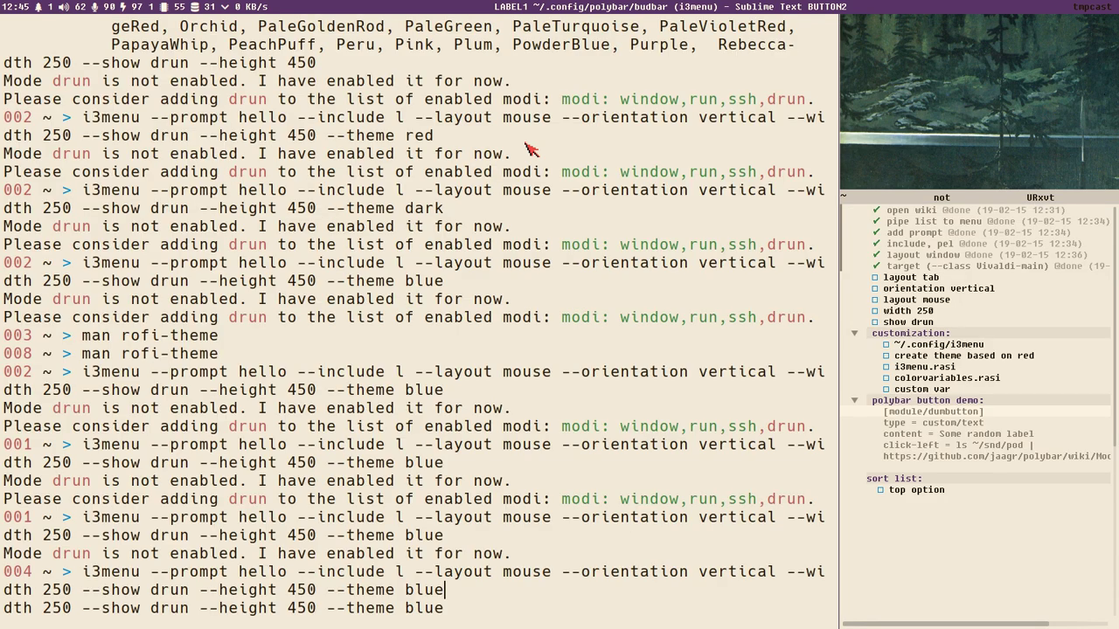
{"action": "key", "text": "w"}
{"action": "key", "text": "shift+w"}
{"action": "key", "text": "l"}
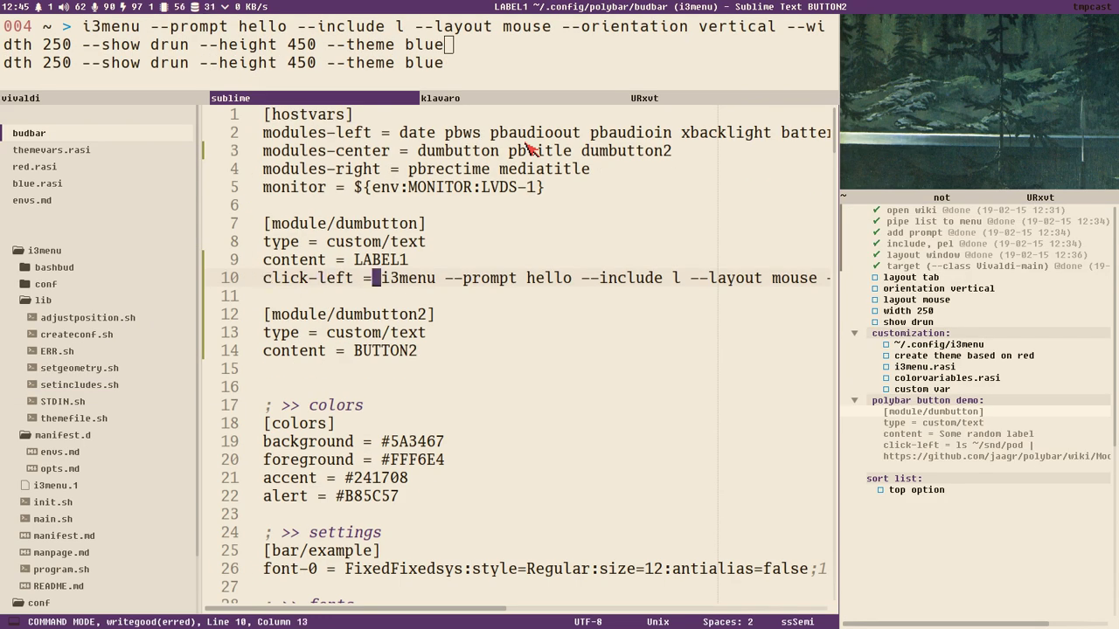
{"action": "key", "text": "l"}
{"action": "key", "text": "l"}
{"action": "key", "text": "l"}
{"action": "key", "text": "l"}
{"action": "key", "text": "l"}
{"action": "key", "text": "l"}
{"action": "key", "text": "l"}
{"action": "key", "text": "l"}
{"action": "type", "text": "i3menu "}
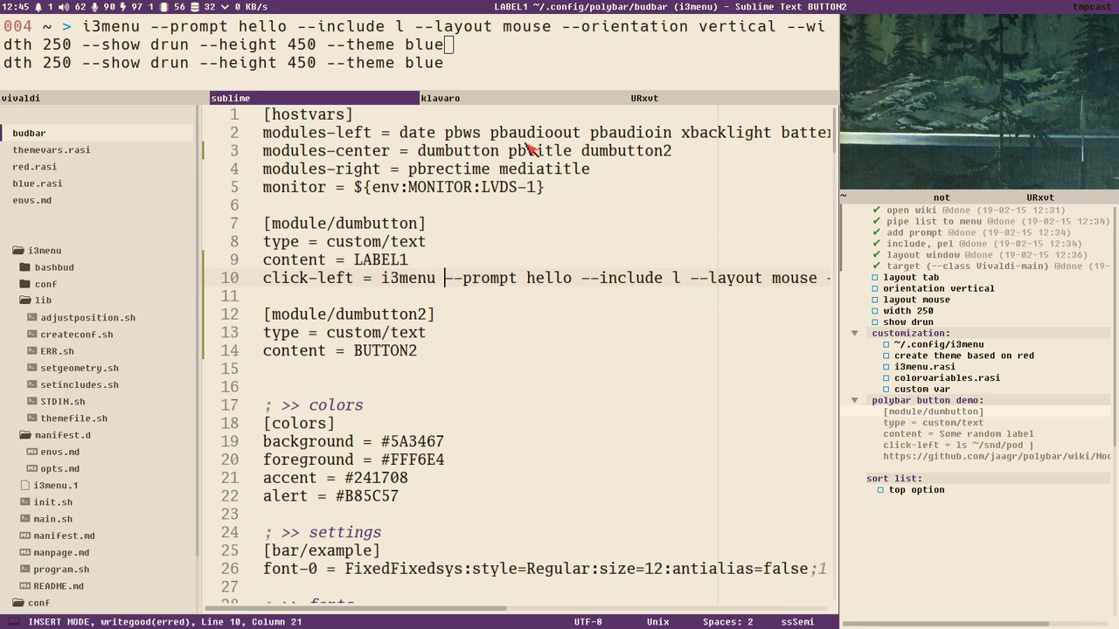
{"action": "type", "text": "--ypos "}
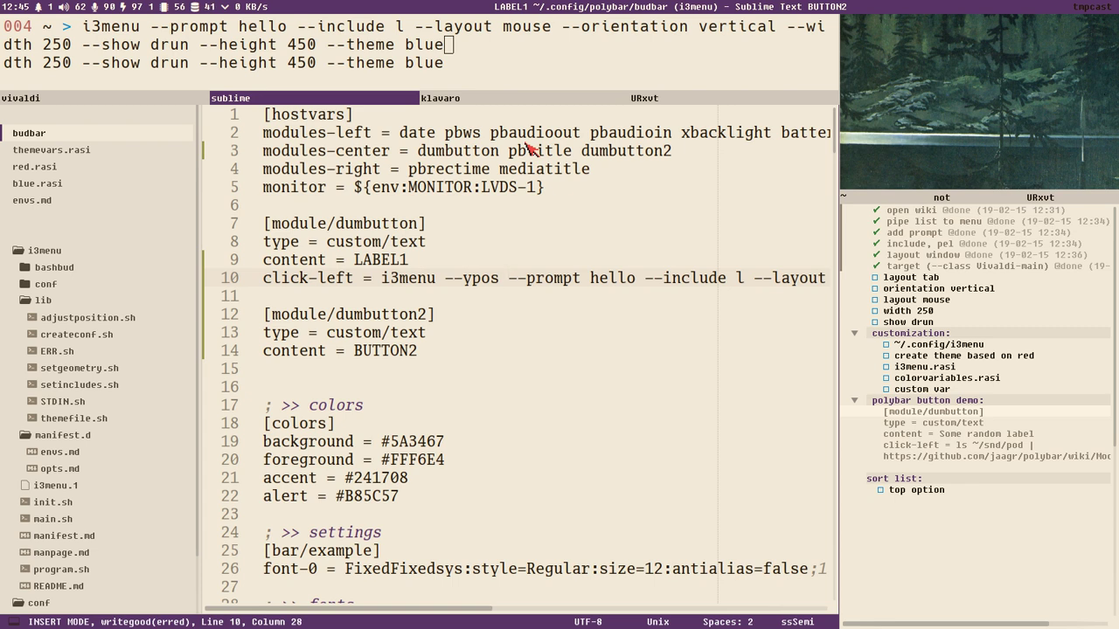
{"action": "type", "text": "33"}
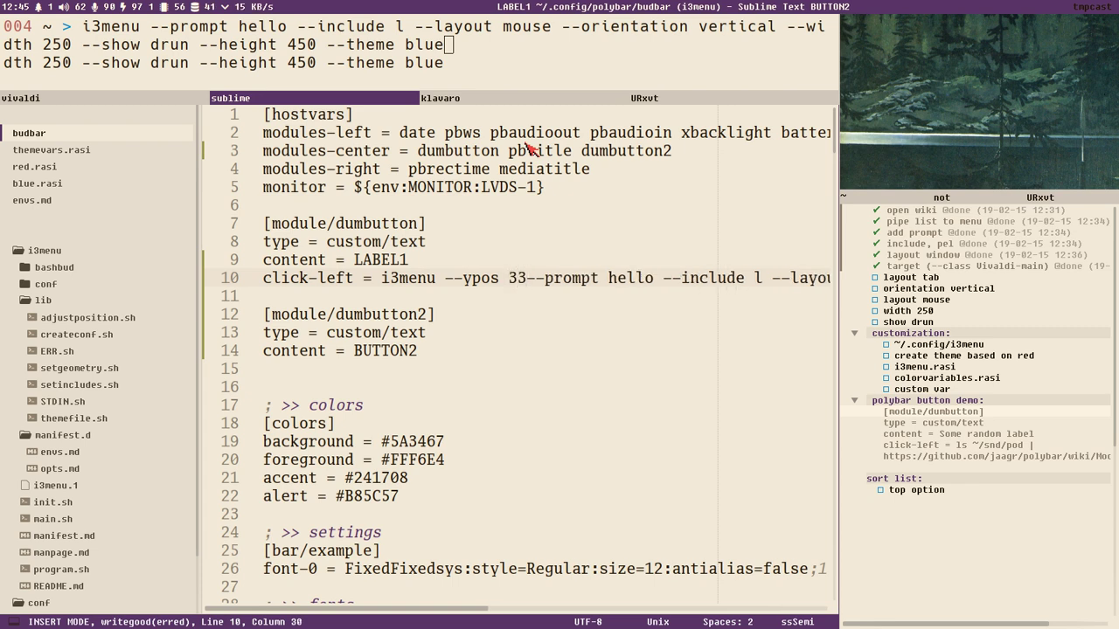
{"action": "key", "text": "ctrl+s"}
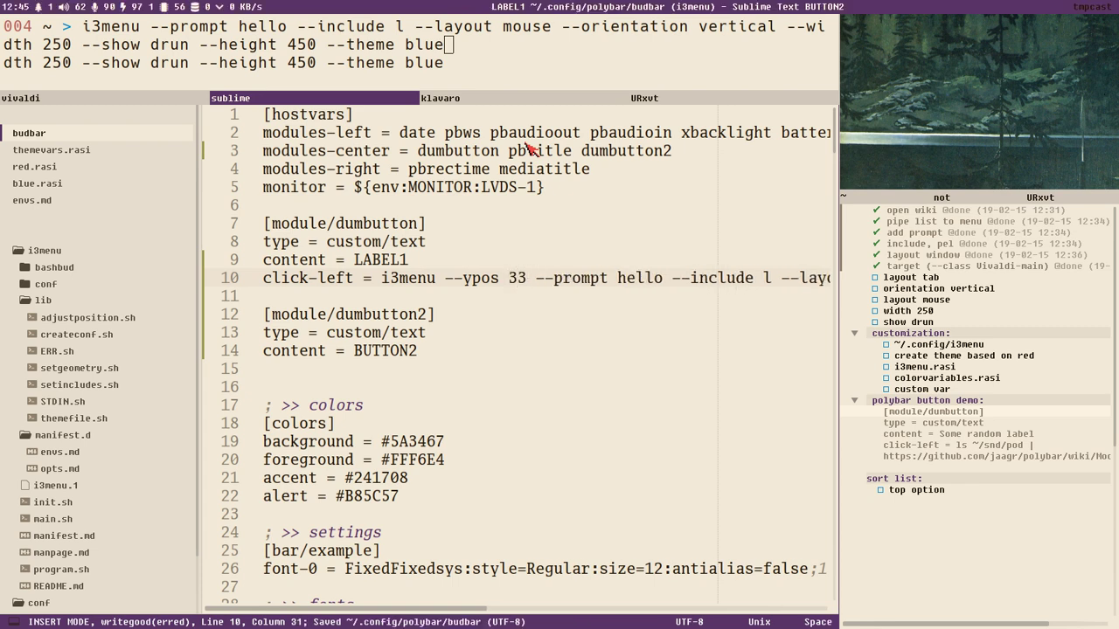
- Open the menu repeatedly from different points on the LABEL1 bar label to check where it appears
{"action": "left_click", "coordinate": [509, 10]}
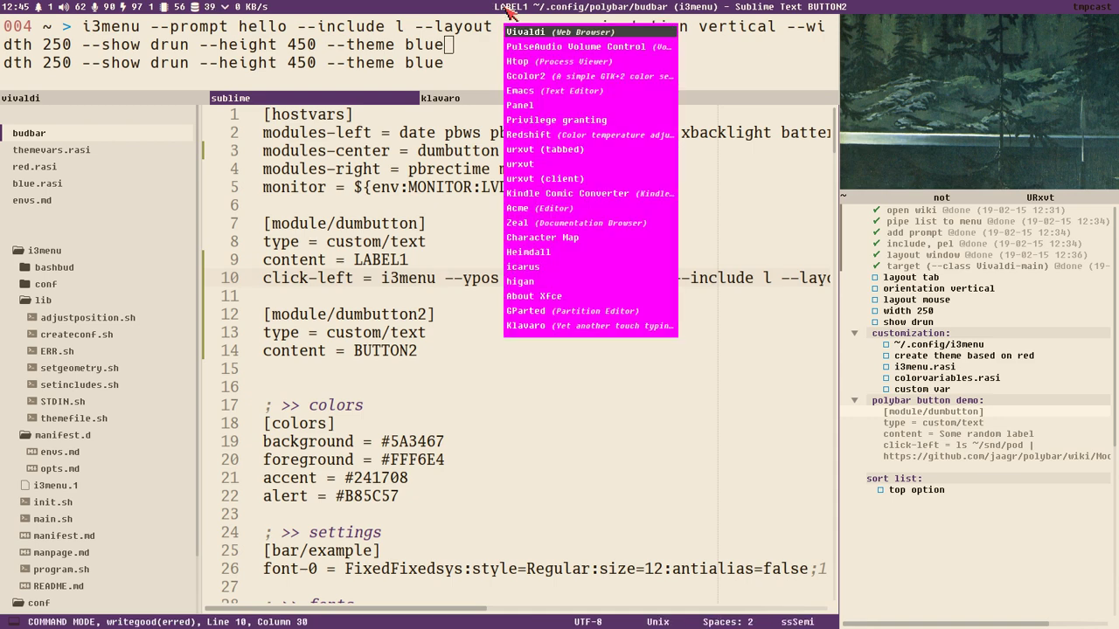
{"action": "left_click", "coordinate": [512, 10]}
{"action": "left_click", "coordinate": [514, 14]}
{"action": "left_click", "coordinate": [516, 10]}
{"action": "left_click", "coordinate": [517, 10]}
{"action": "left_click", "coordinate": [519, 12]}
- Add --xpos 55 after --ypos 33 in dumbutton's click-left command and save budbar
{"action": "type", "text": "i --xpos "}
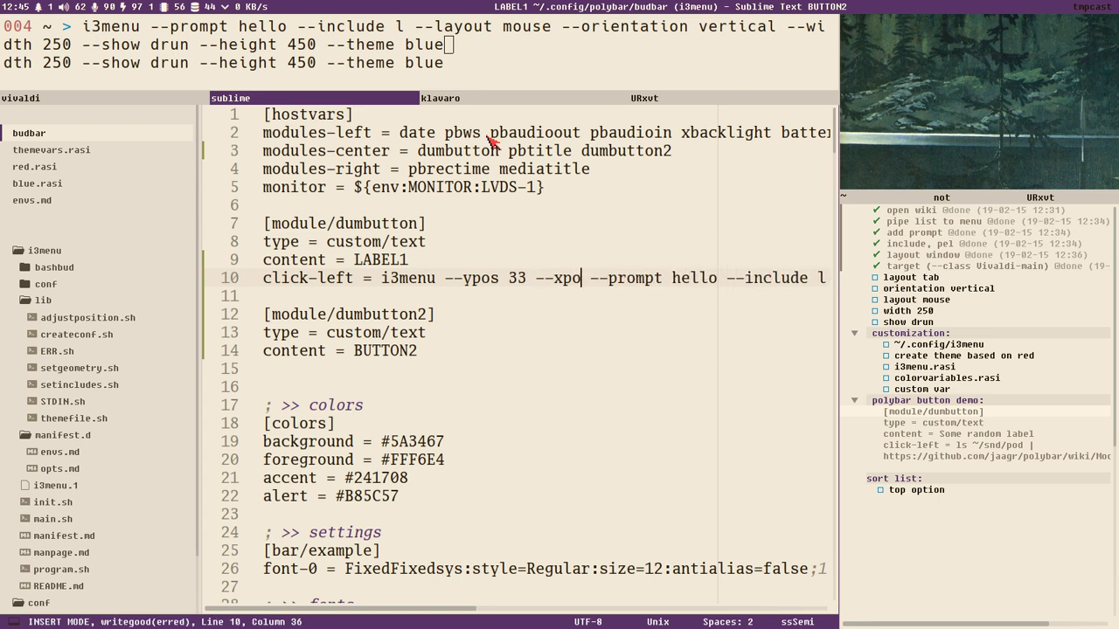
{"action": "type", "text": "55"}
{"action": "key", "text": "ctrl+s"}
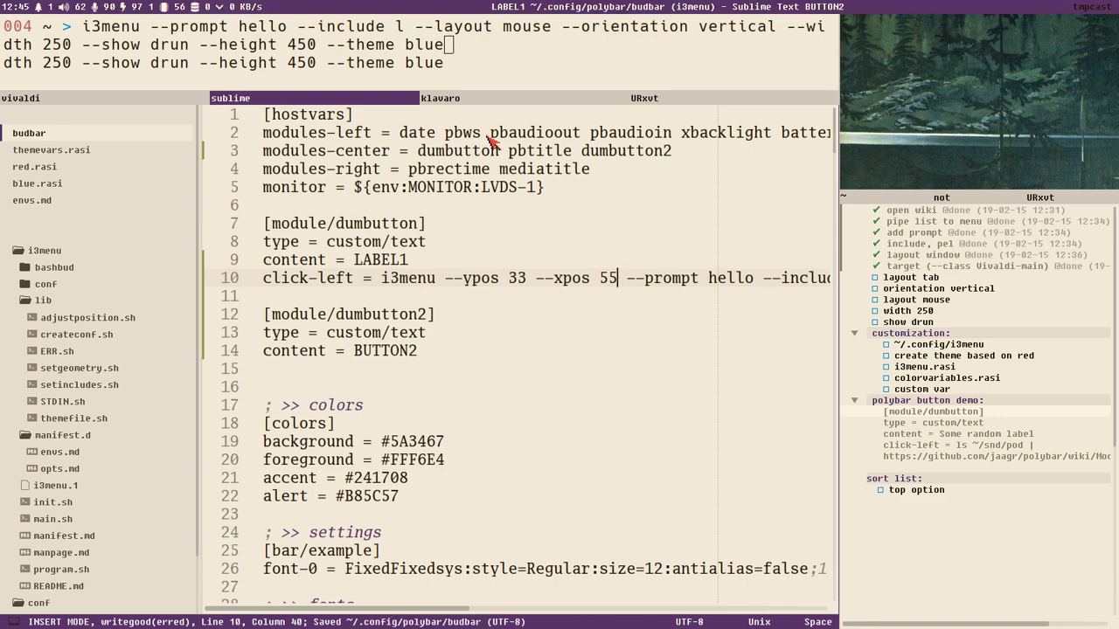
{"action": "key", "text": "Escape"}
- Open the menu from LABEL1 several times to check its fixed horizontal position, and close it
{"action": "left_click", "coordinate": [519, 9]}
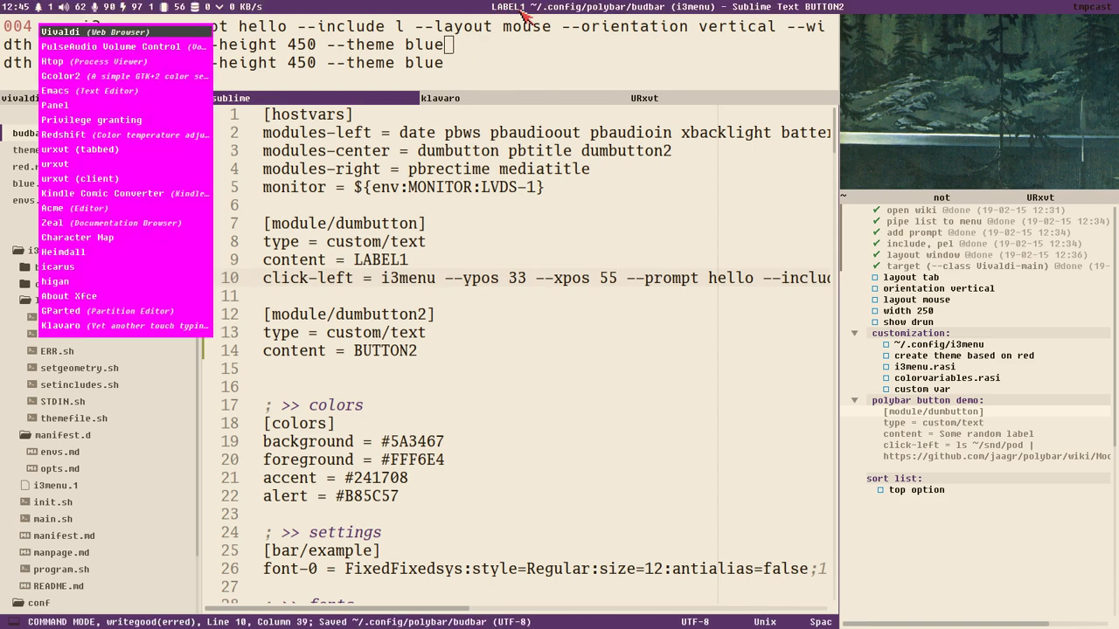
{"action": "left_click", "coordinate": [522, 9]}
{"action": "left_click", "coordinate": [514, 8]}
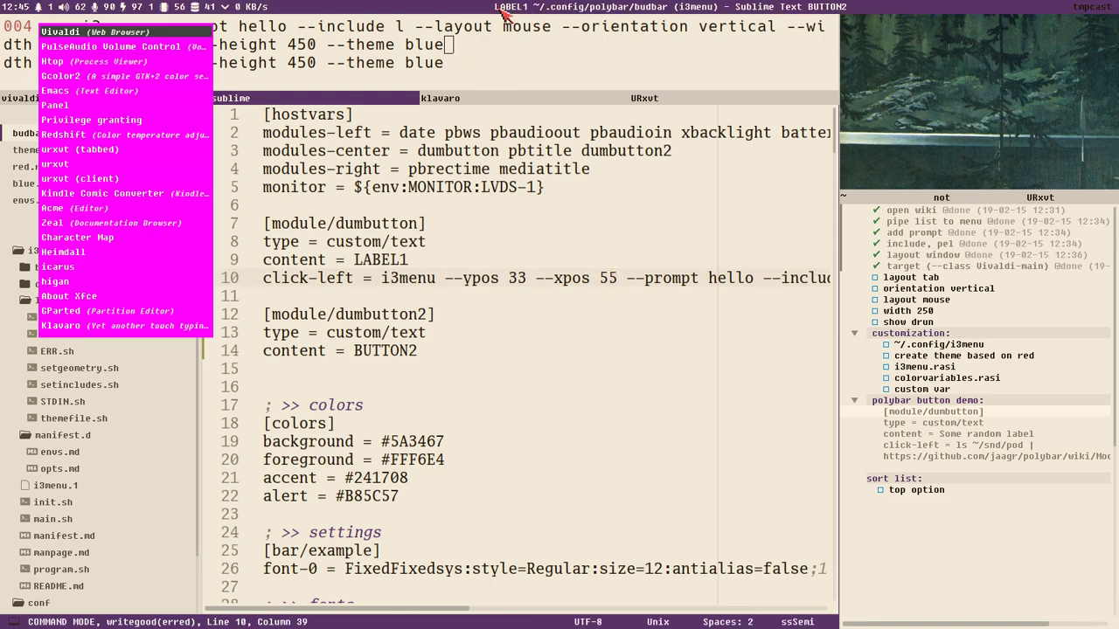
{"action": "left_click", "coordinate": [529, 12]}
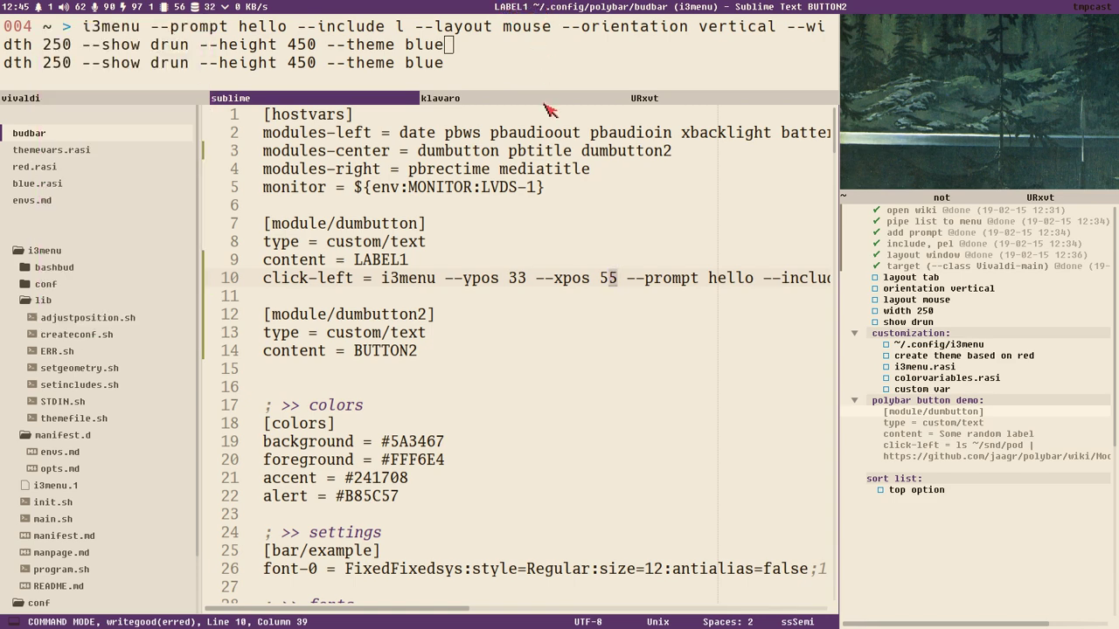
- Remove the --xpos 55 option from dumbutton's click-left command
{"action": "key", "text": "a"}
{"action": "key", "text": "BackSpace"}
{"action": "key", "text": "BackSpace"}
{"action": "key", "text": "BackSpace"}
{"action": "key", "text": "BackSpace"}
{"action": "key", "text": "BackSpace"}
{"action": "key", "text": "BackSpace"}
{"action": "key", "text": "BackSpace"}
{"action": "key", "text": "BackSpace"}
{"action": "key", "text": "BackSpace"}
{"action": "key", "text": "BackSpace"}
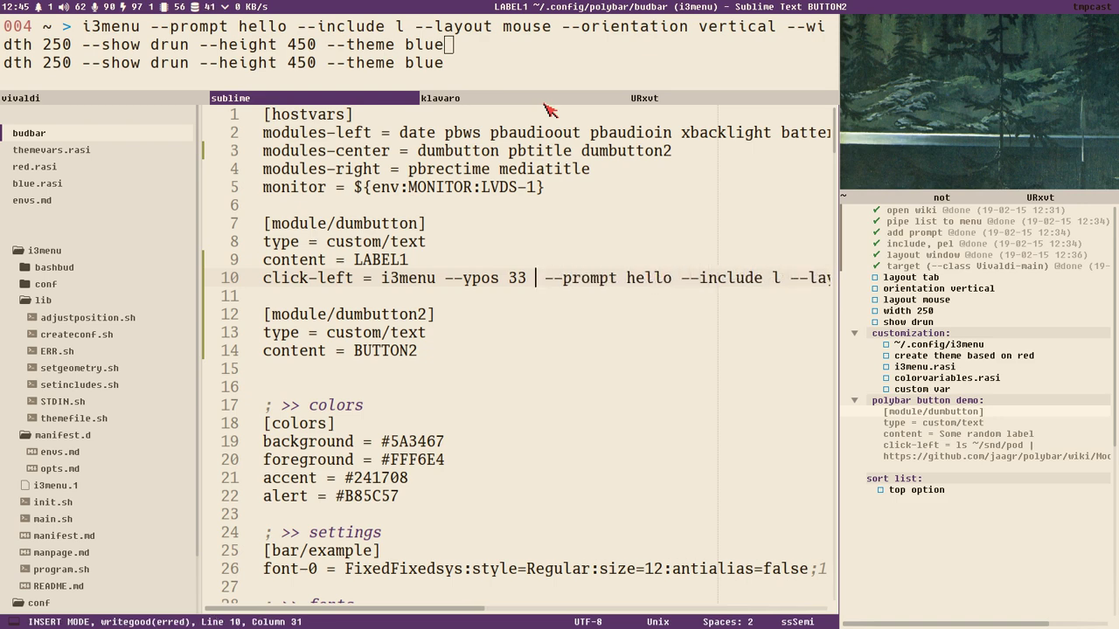
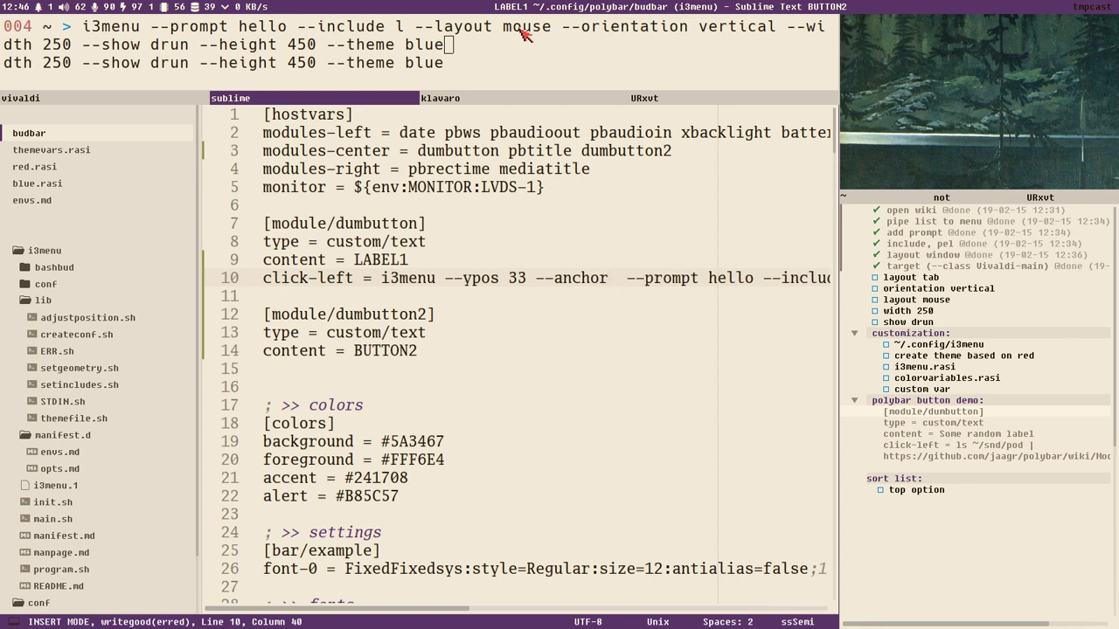
- Set the --anchor option to 2 in dumbutton's click-left command and save budbar
{"action": "type", "text": "2"}
{"action": "key", "text": "ctrl+s"}
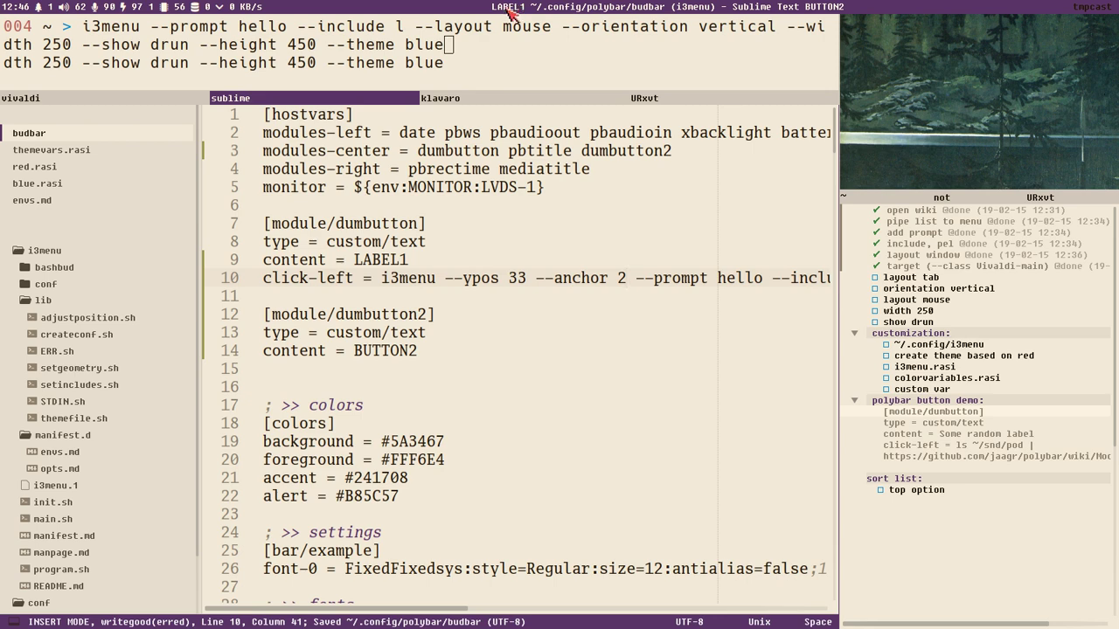
{"action": "key", "text": "Escape"}
- Open the menu from the LABEL1 bar label, move down its entries to Redshift, and close it
{"action": "left_click", "coordinate": [512, 11]}
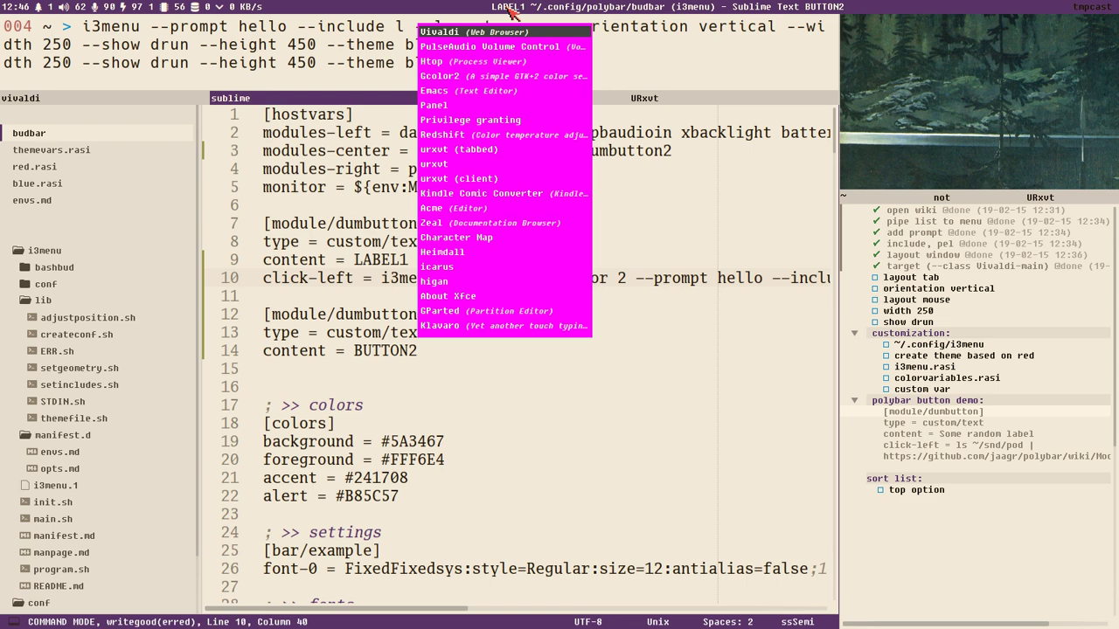
{"action": "key", "text": "Down"}
{"action": "key", "text": "Down"}
{"action": "key", "text": "Down"}
{"action": "key", "text": "Down"}
{"action": "key", "text": "Down"}
{"action": "key", "text": "Down"}
{"action": "key", "text": "Down"}
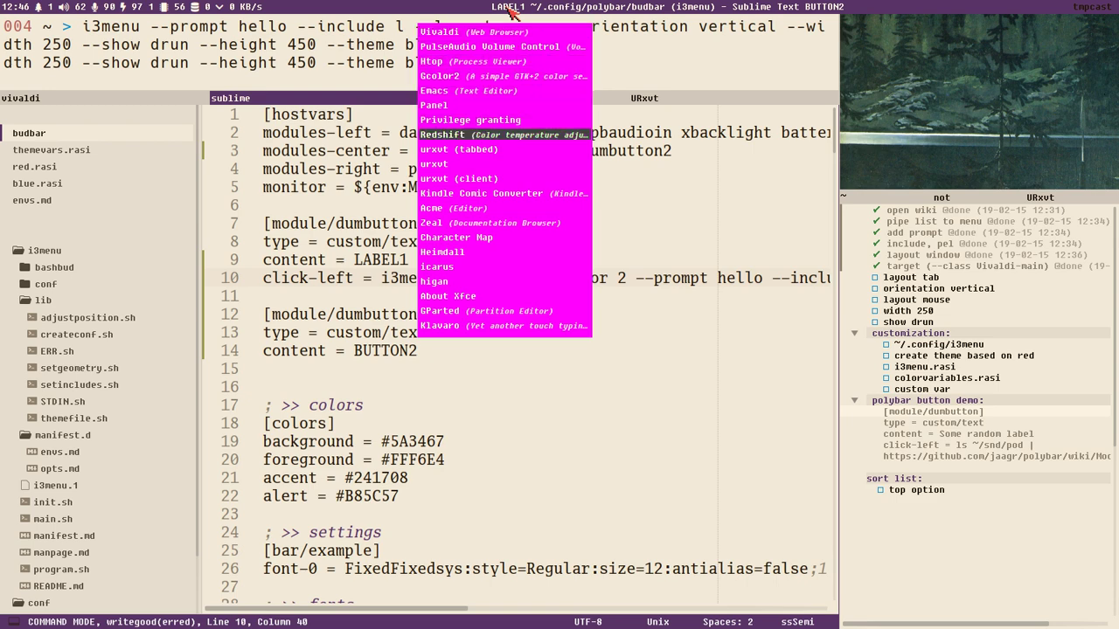
{"action": "key", "text": "Escape"}
- Change dumbutton's content to START and save budbar
{"action": "key", "text": "k"}
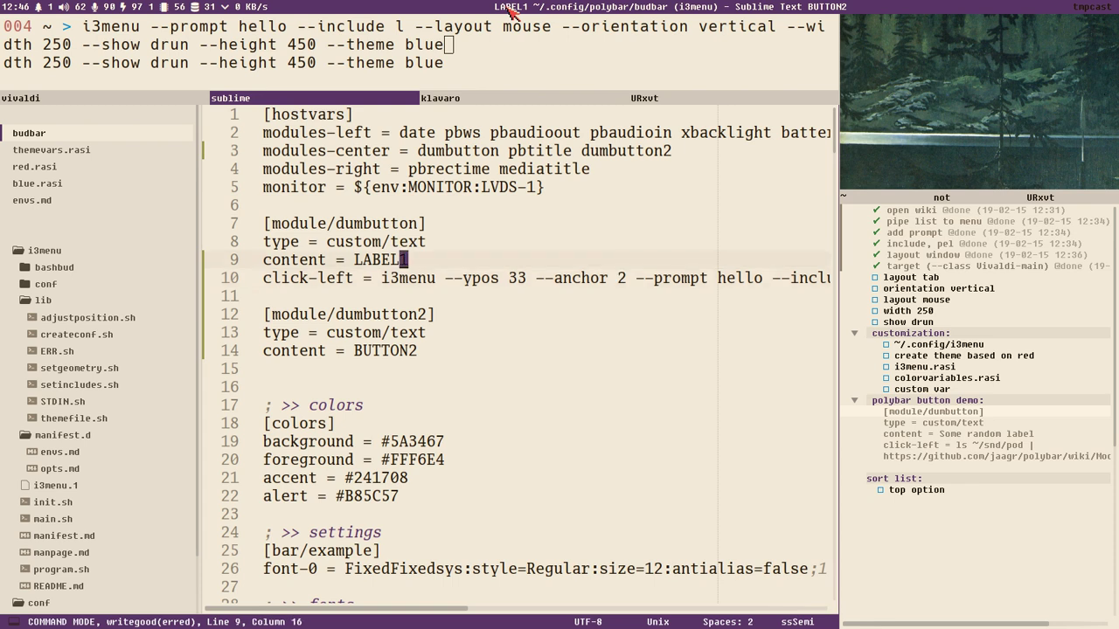
{"action": "type", "text": "ciw"}
{"action": "type", "text": "START"}
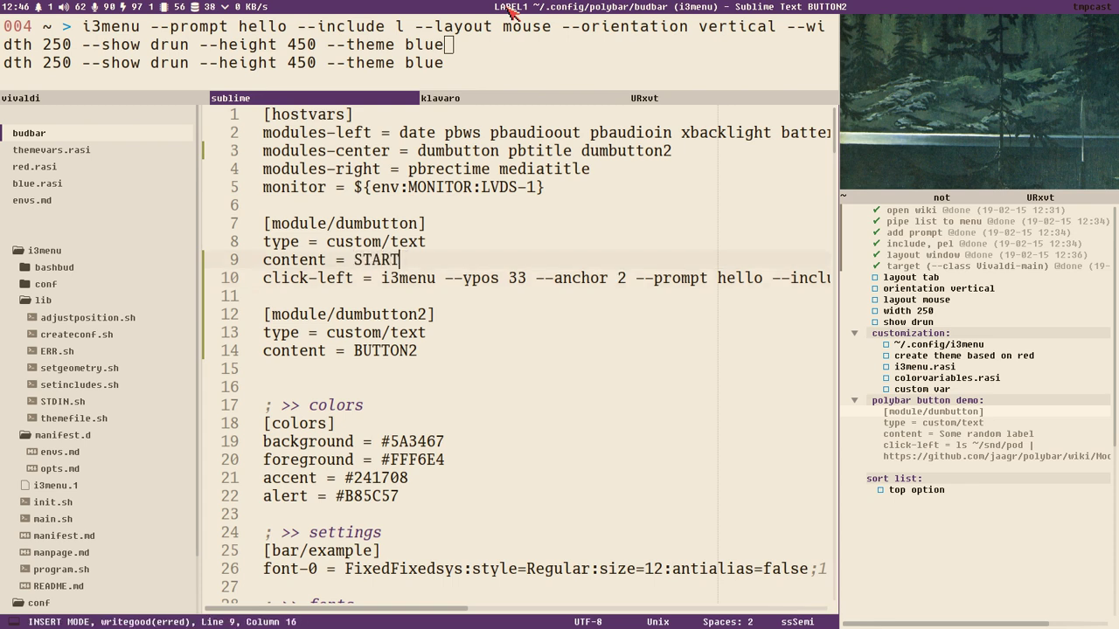
{"action": "key", "text": "ctrl+s"}
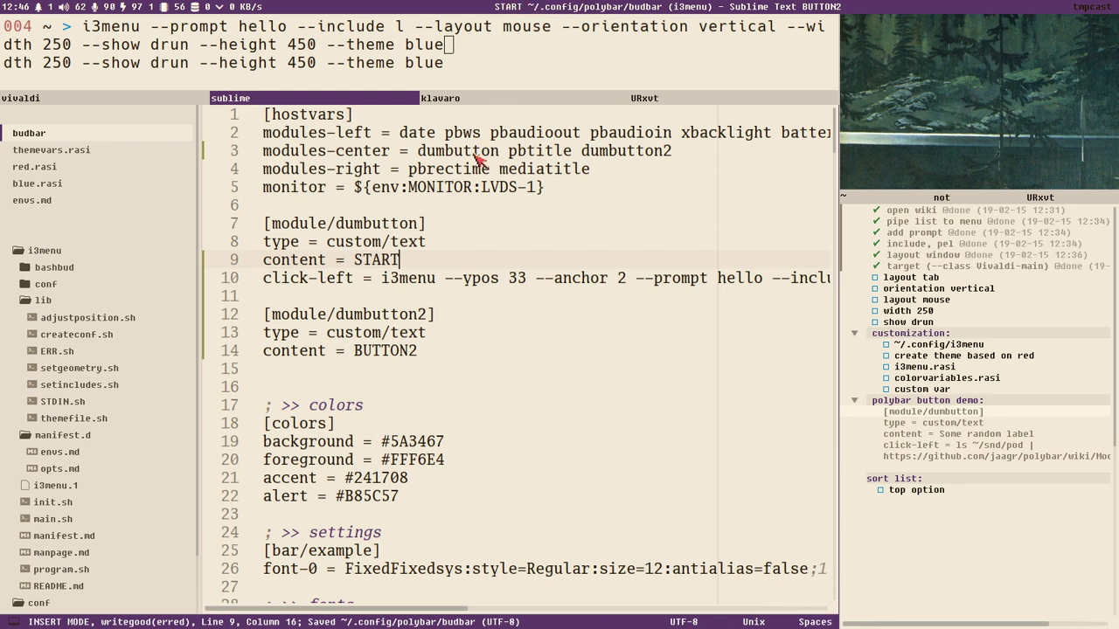
- Move dumbutton from modules-center to the beginning of modules-left, before date, and save budbar
{"action": "double_click", "coordinate": [463, 151]}
{"action": "key", "text": "ctrl+x"}
{"action": "key", "text": "Up"}
{"action": "key", "text": "Left"}
{"action": "key", "text": "Left"}
{"action": "key", "text": "ctrl+v"}
{"action": "key", "text": "ctrl+s"}
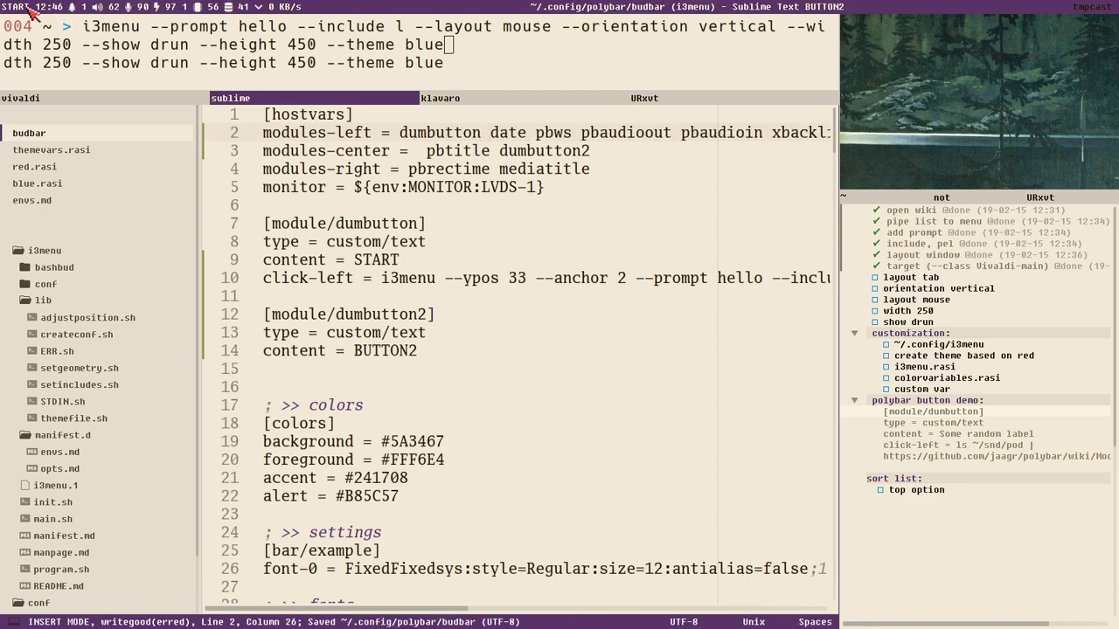
{"action": "key", "text": "Escape"}
- Open the menu from the START bar label to check its placement, and close it
{"action": "left_click", "coordinate": [27, 13]}
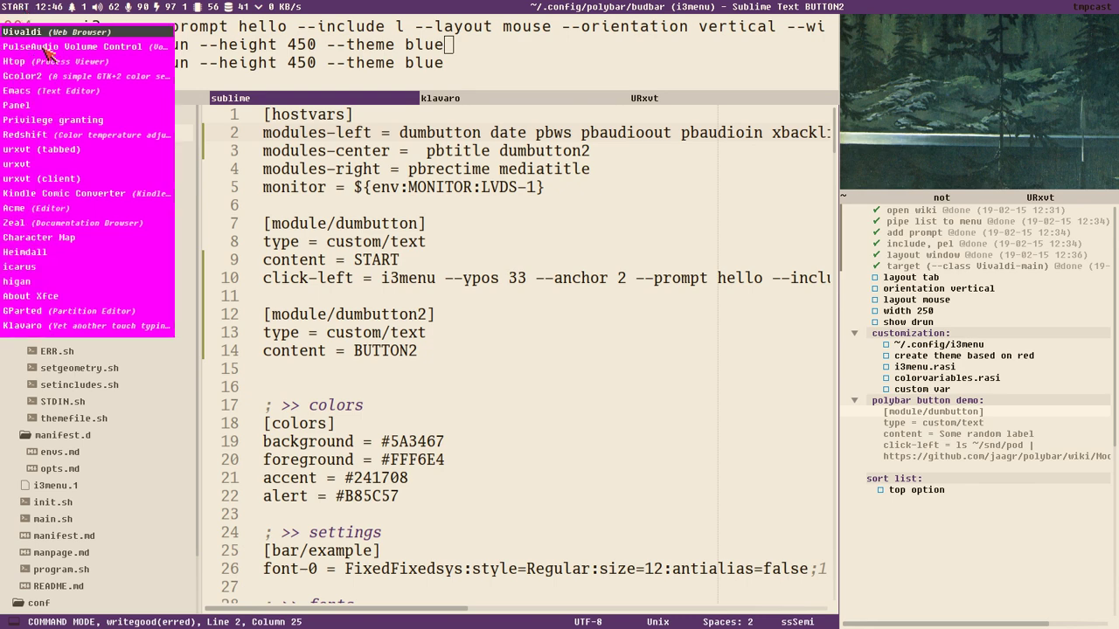
{"action": "left_click", "coordinate": [48, 46]}
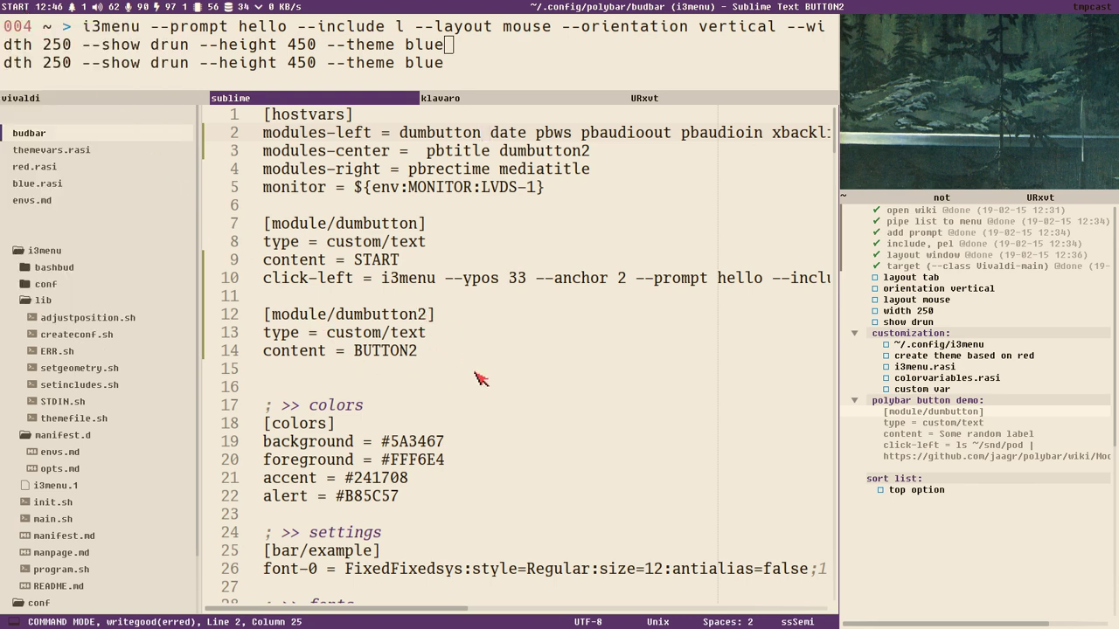
{"action": "left_click", "coordinate": [443, 358]}
- Duplicate dumbutton's click-left line, place the copy below dumbutton2's content line, and save budbar
{"action": "left_click", "coordinate": [383, 284]}
{"action": "key", "text": "ctrl+shift+d"}
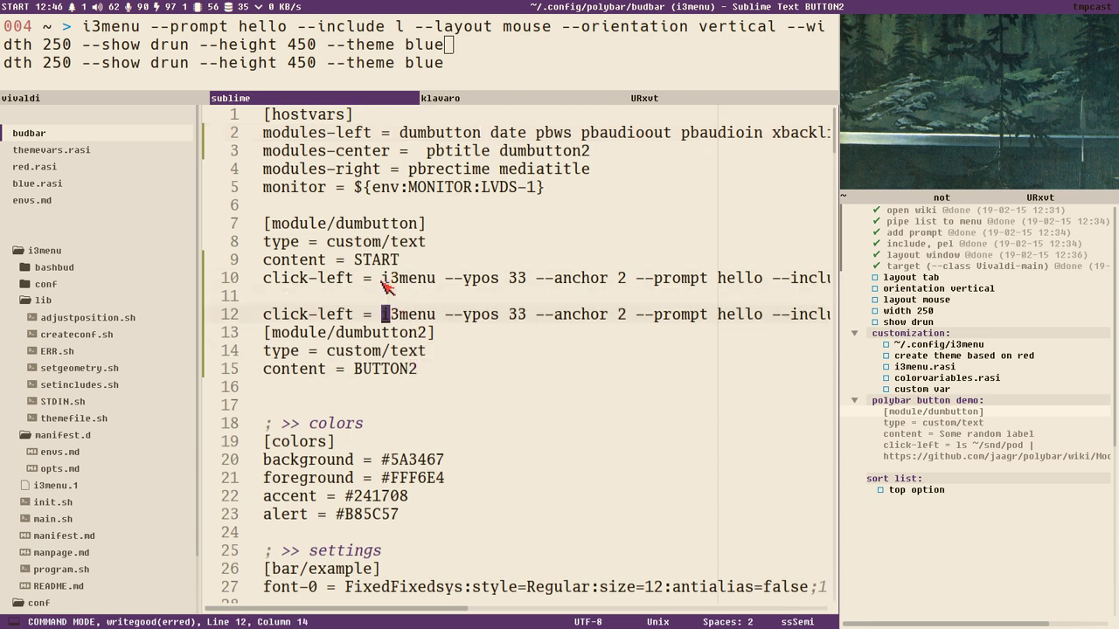
{"action": "key", "text": "ctrl+shift+Down"}
{"action": "key", "text": "ctrl+shift+Down"}
{"action": "key", "text": "ctrl+shift+Down"}
{"action": "key", "text": "ctrl+shift+Down"}
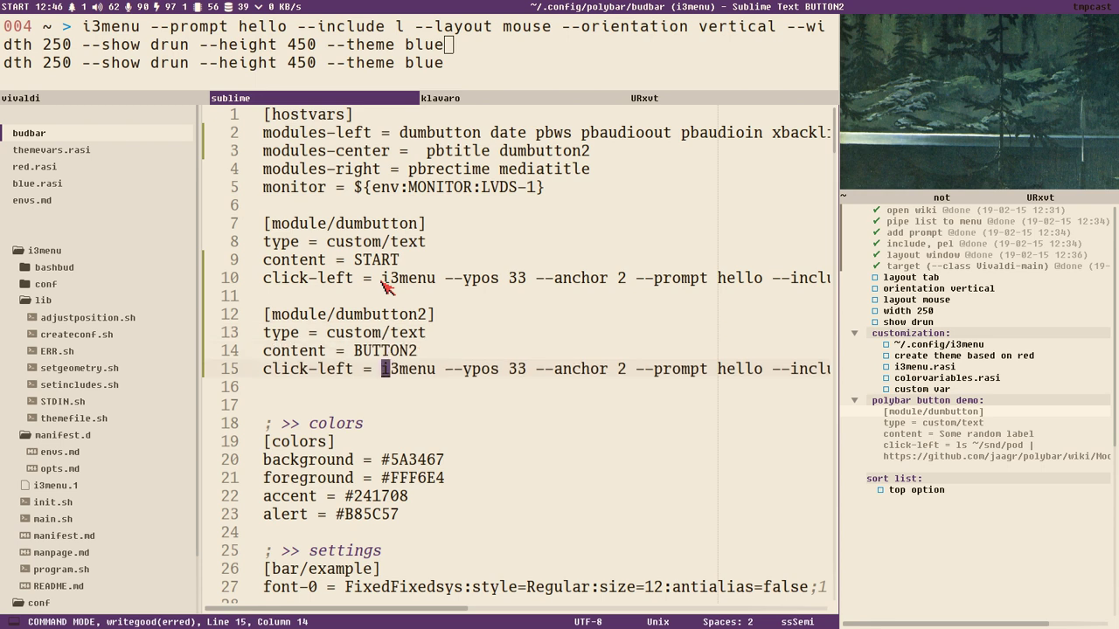
{"action": "key", "text": "ctrl+s"}
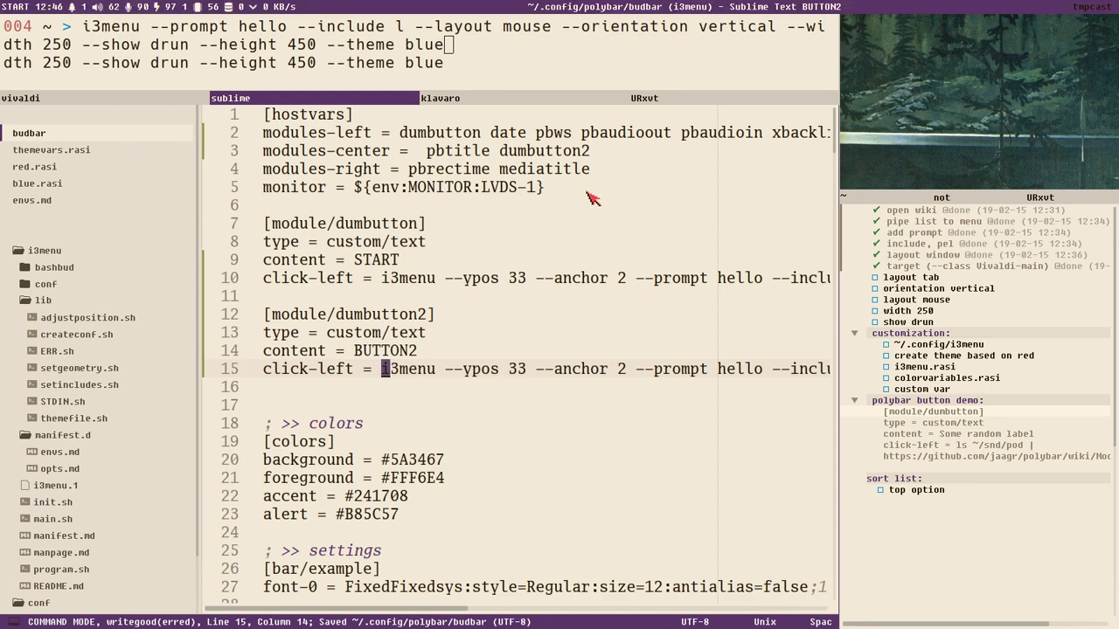
- Open and close the menu from the BUTTON2 and START bar labels to check both positions
{"action": "left_click", "coordinate": [824, 7]}
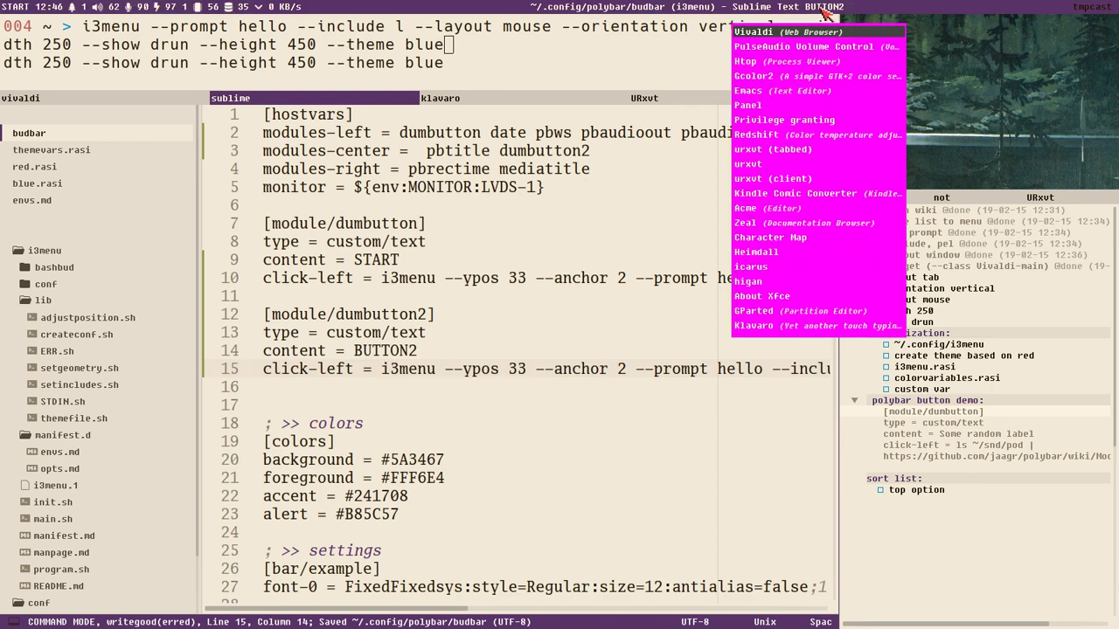
{"action": "left_click", "coordinate": [824, 8]}
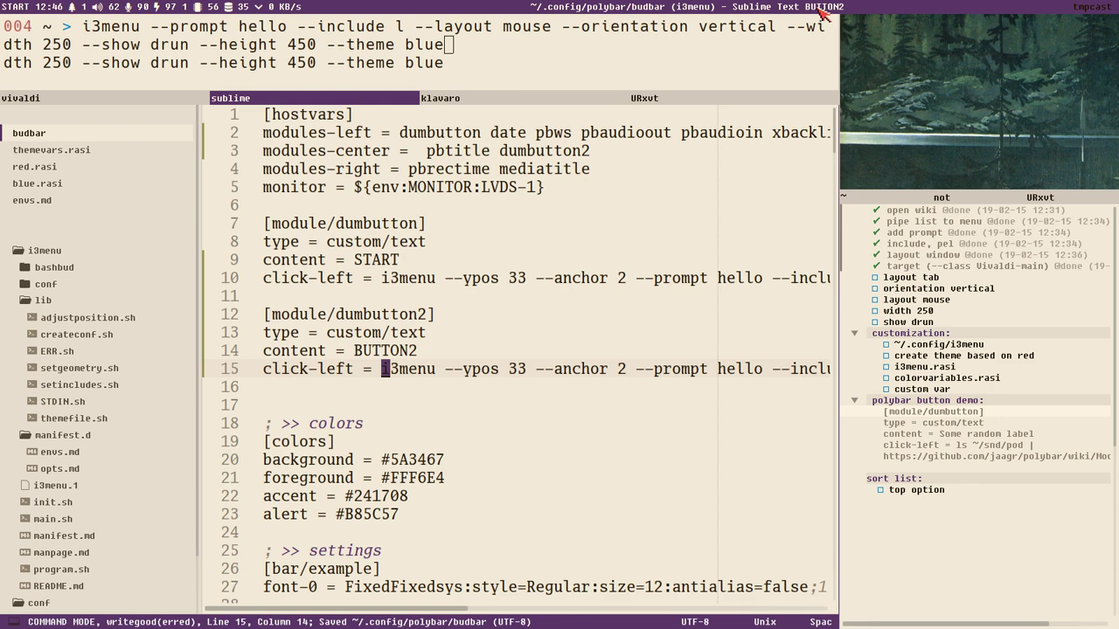
{"action": "left_click", "coordinate": [18, 9]}
{"action": "left_click", "coordinate": [18, 9]}
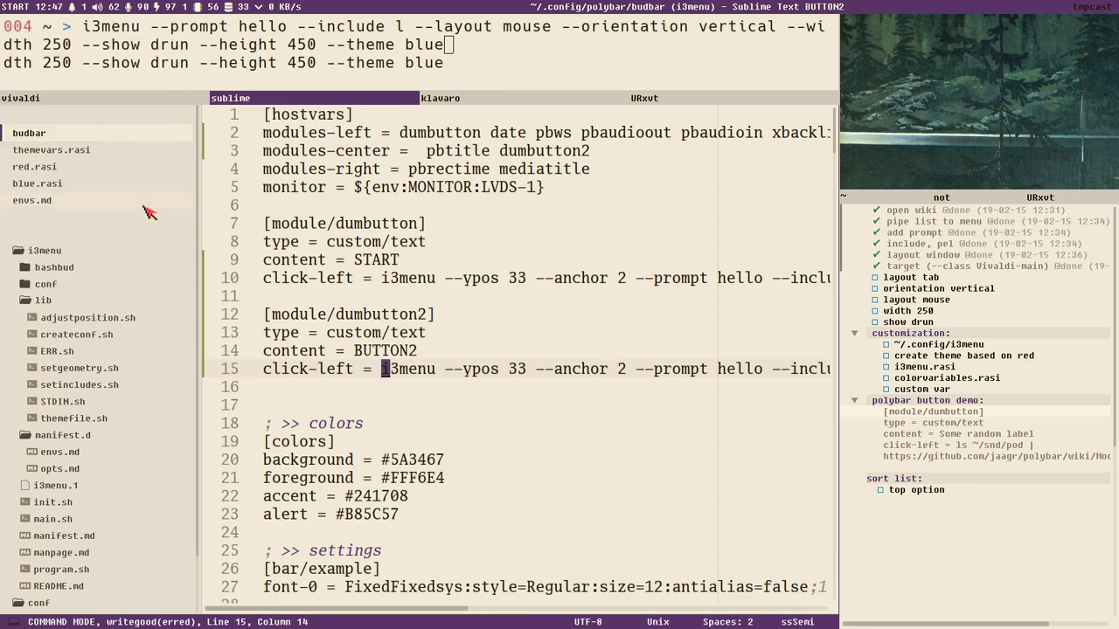
- Change the --theme option in dumbutton2's click-left command to red and save budbar
{"action": "key", "text": "shift+a"}
{"action": "key", "text": "BackSpace"}
{"action": "key", "text": "BackSpace"}
{"action": "key", "text": "BackSpace"}
{"action": "key", "text": "BackSpace"}
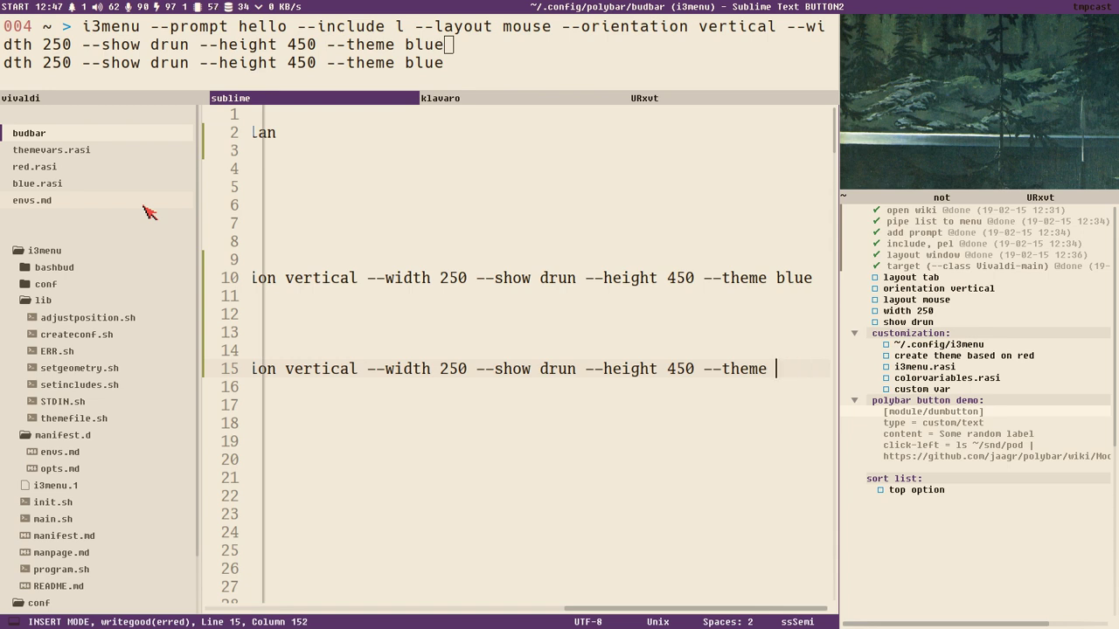
{"action": "type", "text": "red"}
{"action": "key", "text": "ctrl+s"}
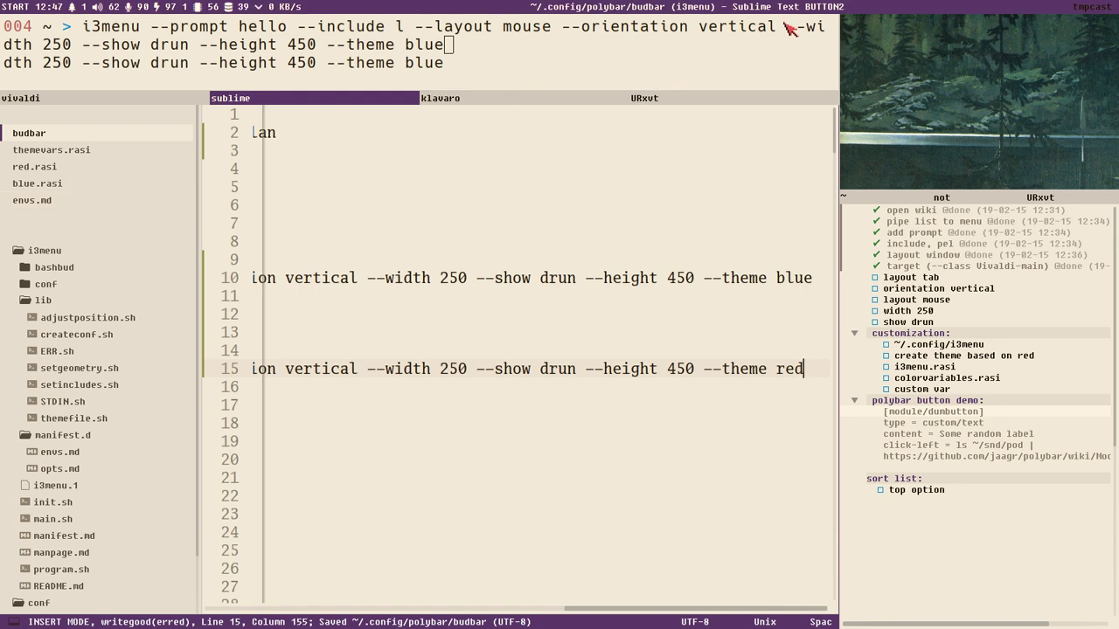
{"action": "key", "text": "Escape"}
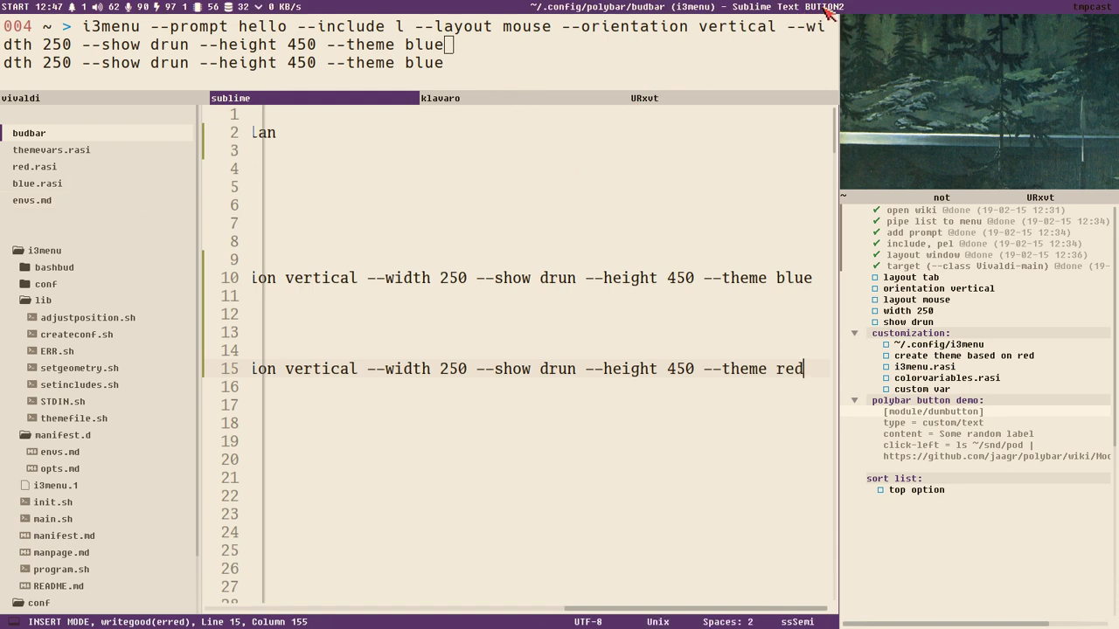
- Open the menu from the BUTTON2 bar label to check its theme, and check the START label's menu
{"action": "left_click", "coordinate": [827, 12]}
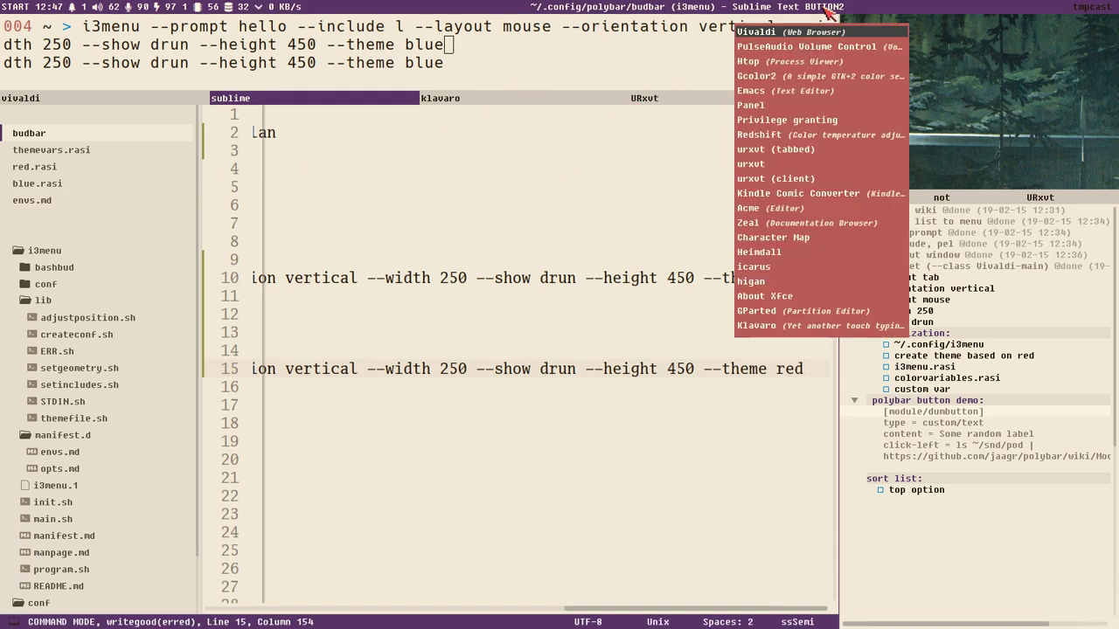
{"action": "left_click", "coordinate": [21, 11]}
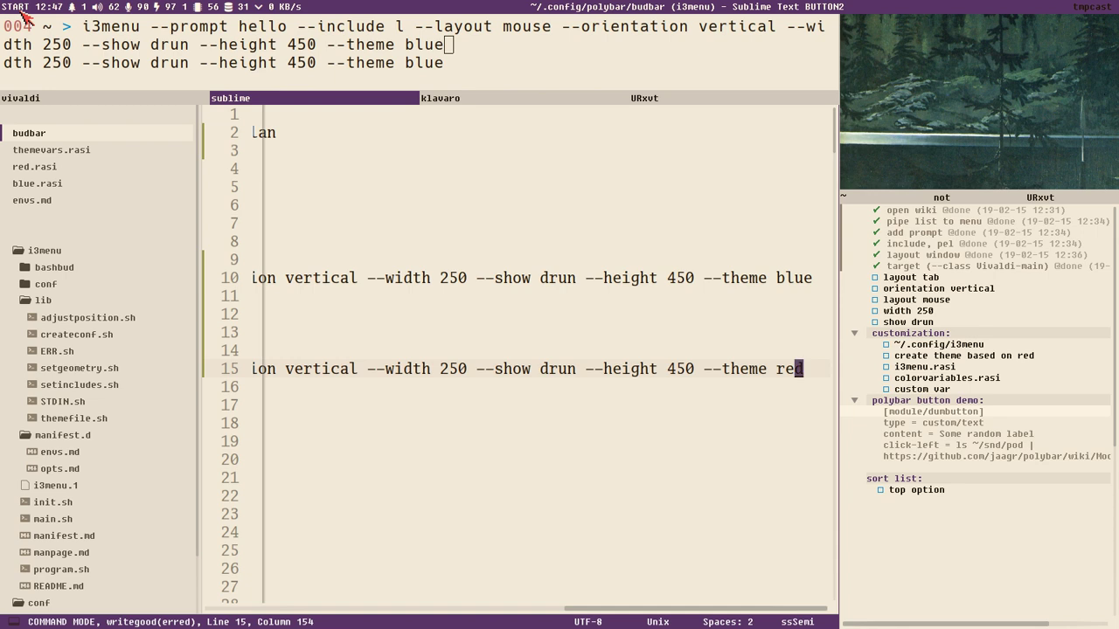
- Switch to the terminal, enlarge it over the editor area, and clear its output
{"action": "key", "text": "super+k"}
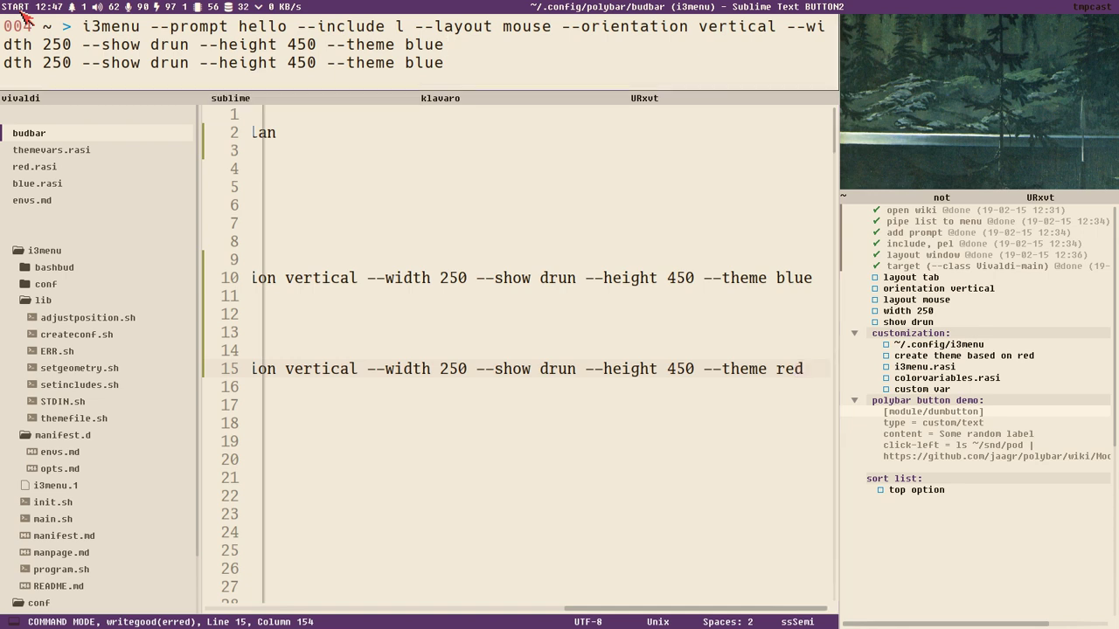
{"action": "key", "text": "Return"}
{"action": "type", "text": "c"}
{"action": "key", "text": "Return"}
{"action": "key", "text": "super+f"}
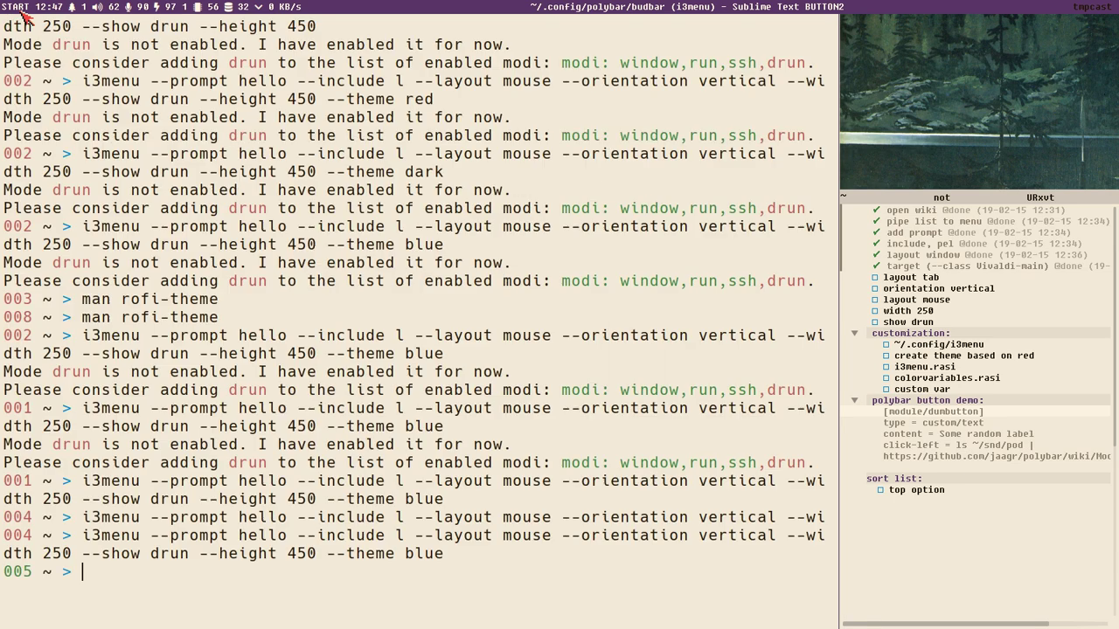
{"action": "type", "text": "c"}
{"action": "key", "text": "Return"}
- Rerun the previous i3menu command with --show drun, --height 450 and --theme blue, and close the menu
{"action": "type", "text": "i"}
{"action": "key", "text": "Right"}
{"action": "key", "text": "Return"}
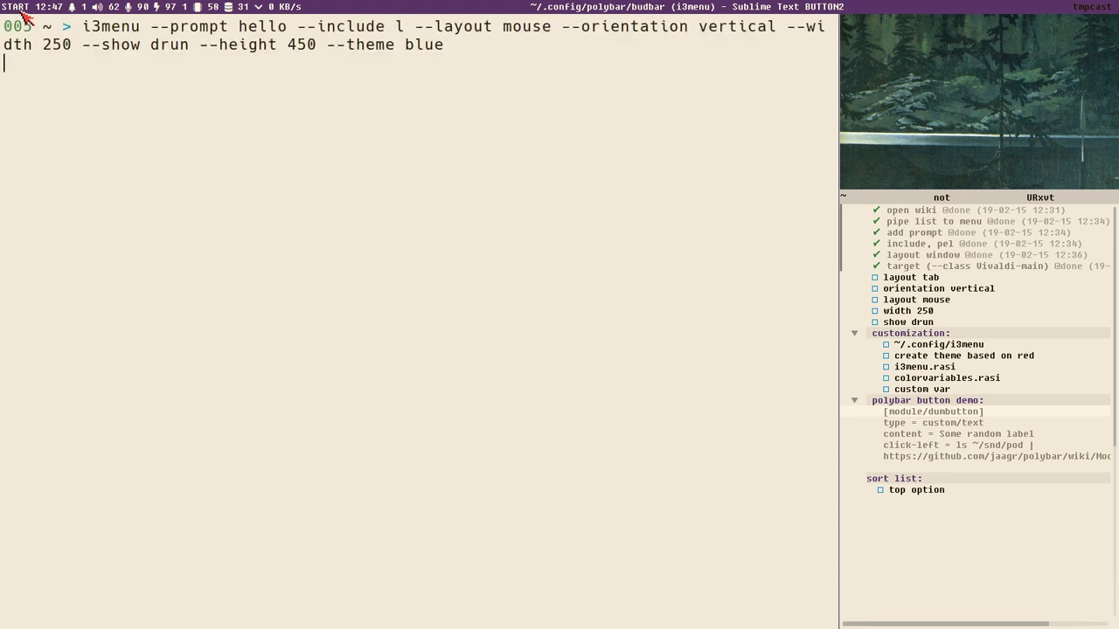
{"action": "key", "text": "Escape"}
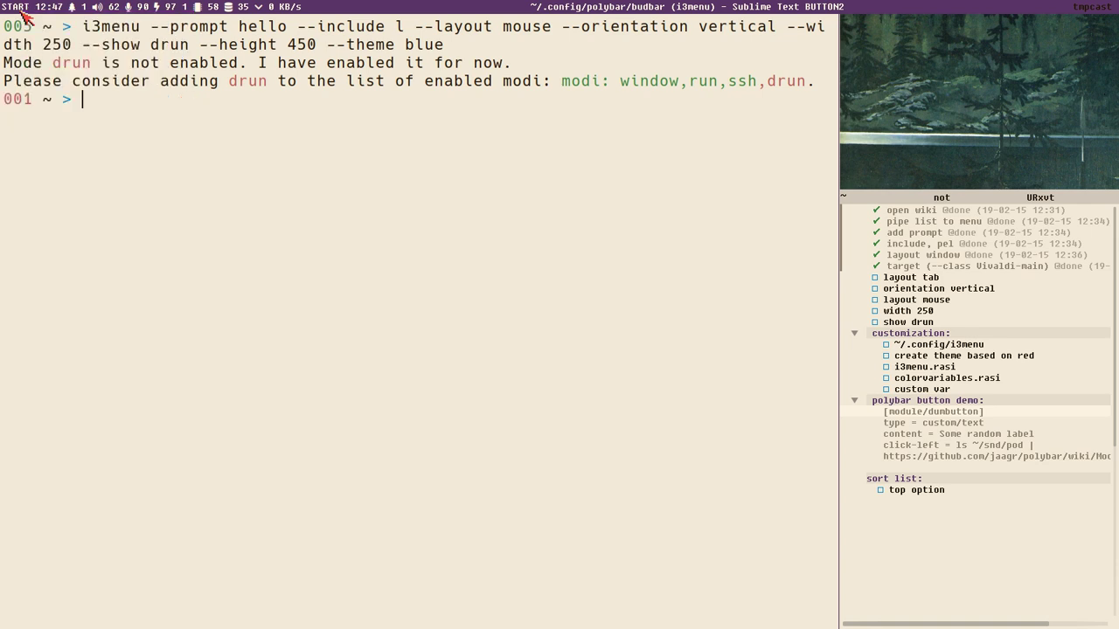
- Recall the i3menu command and prepend echo -e "alfa\nbeta\none\ntwo\nthree" | to it
{"action": "key", "text": "Up"}
{"action": "key", "text": "ctrl+a"}
{"action": "key", "text": "Right"}
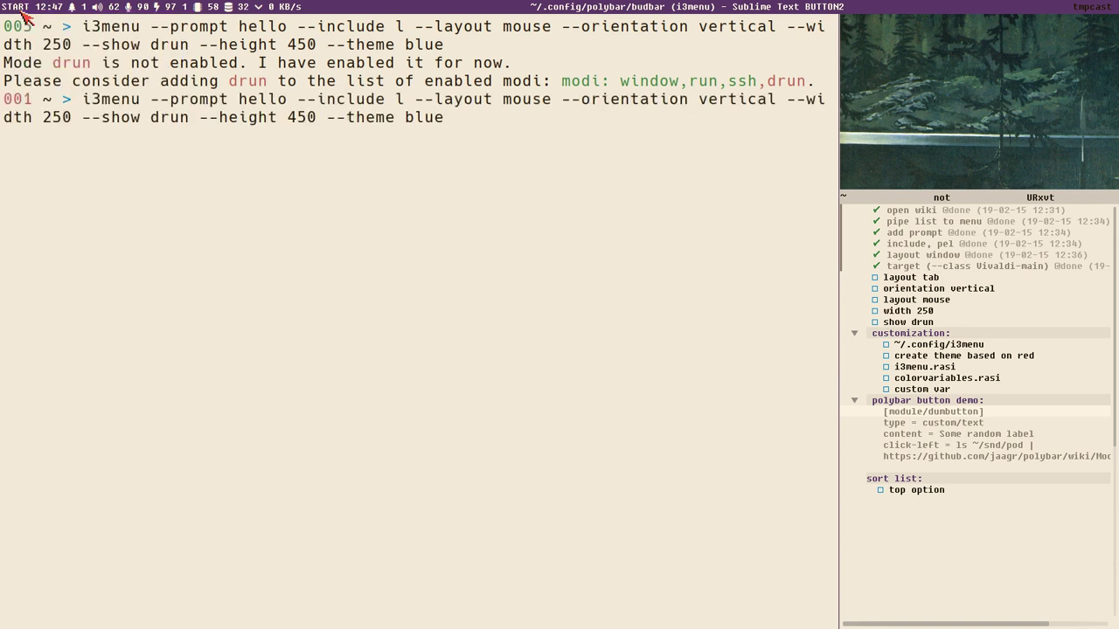
{"action": "key", "text": "Left"}
{"action": "type", "text": "echo -e \""}
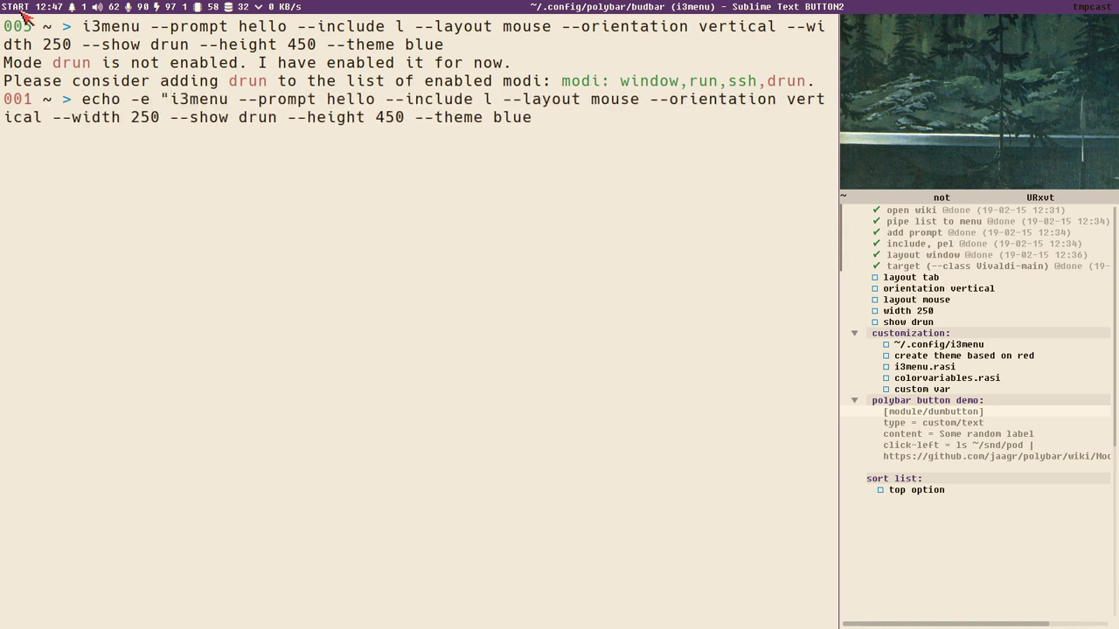
{"action": "type", "text": "alfa\\n"}
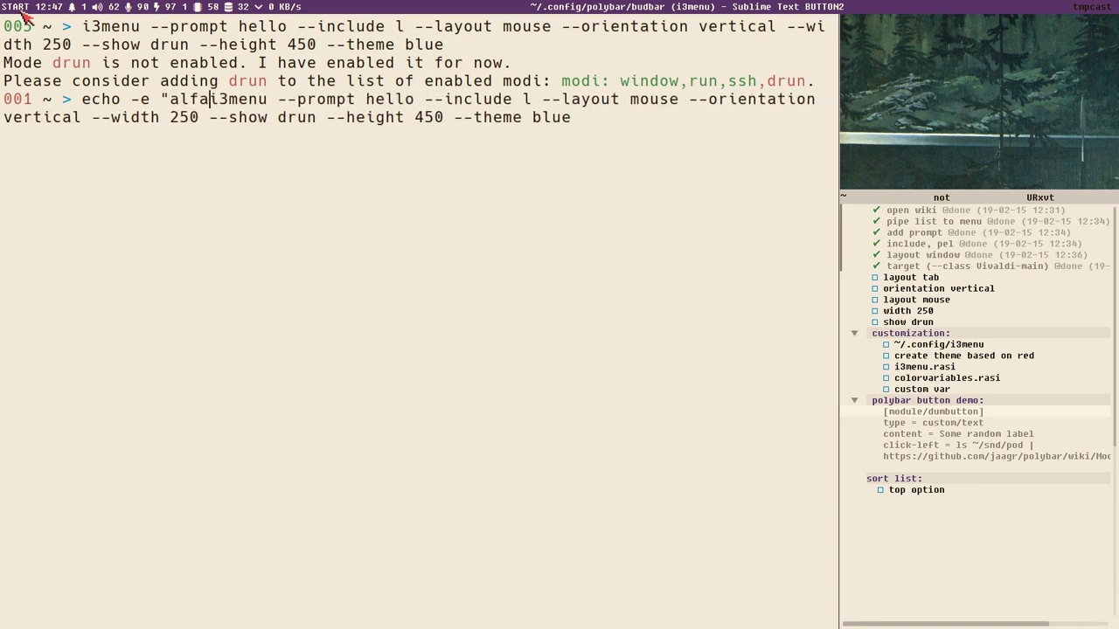
{"action": "type", "text": "beta"}
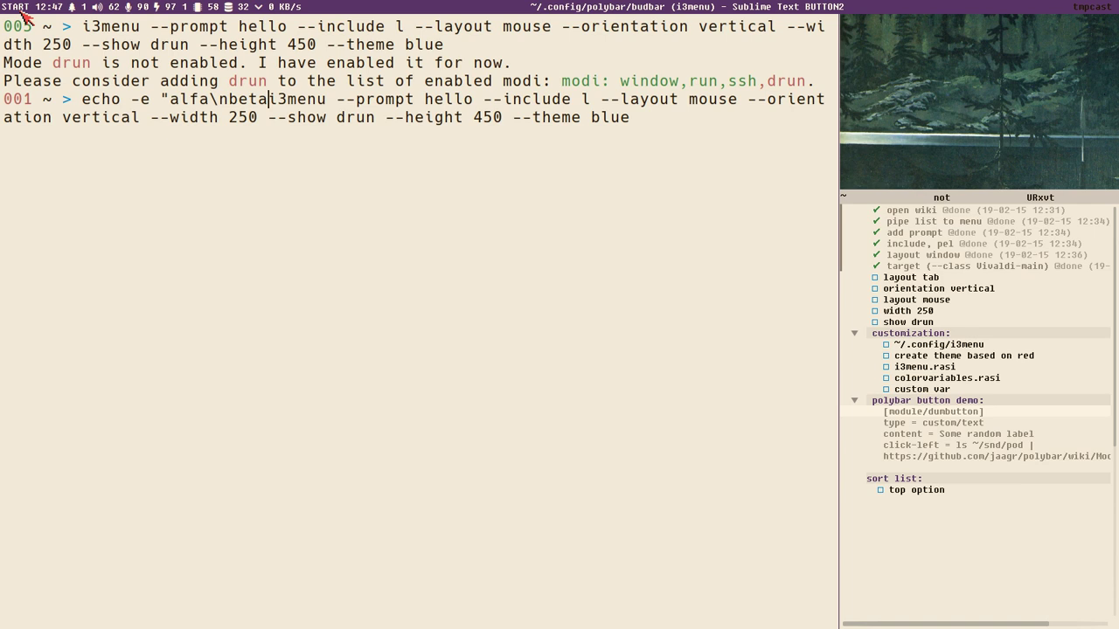
{"action": "type", "text": "\\n"}
{"action": "type", "text": "one\\t"}
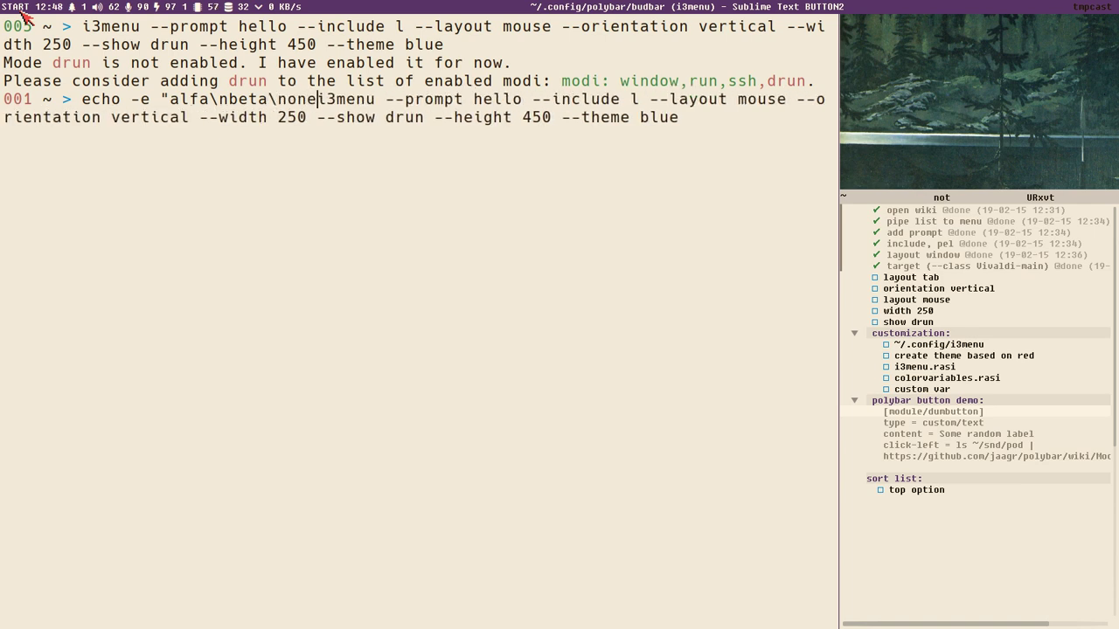
{"action": "key", "text": "BackSpace"}
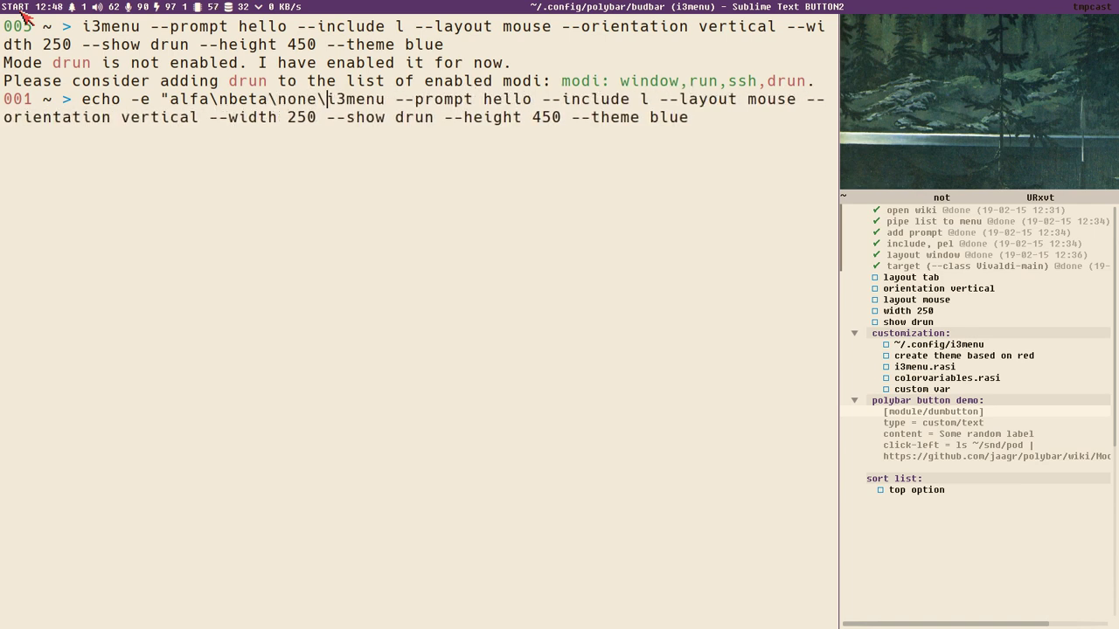
{"action": "type", "text": "n"}
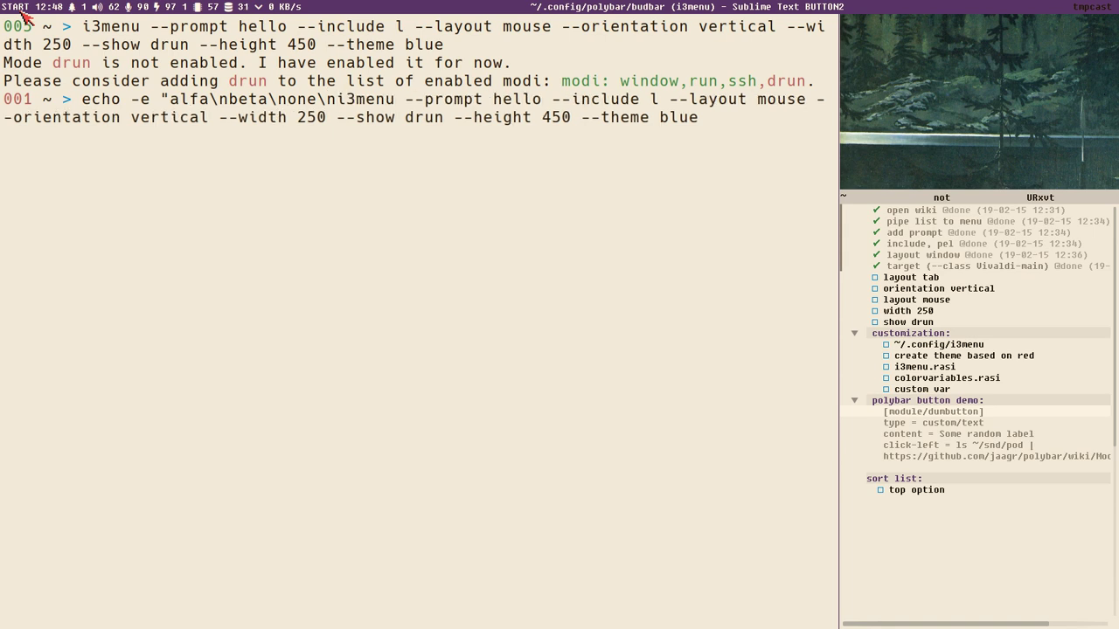
{"action": "type", "text": "two\\nthree"}
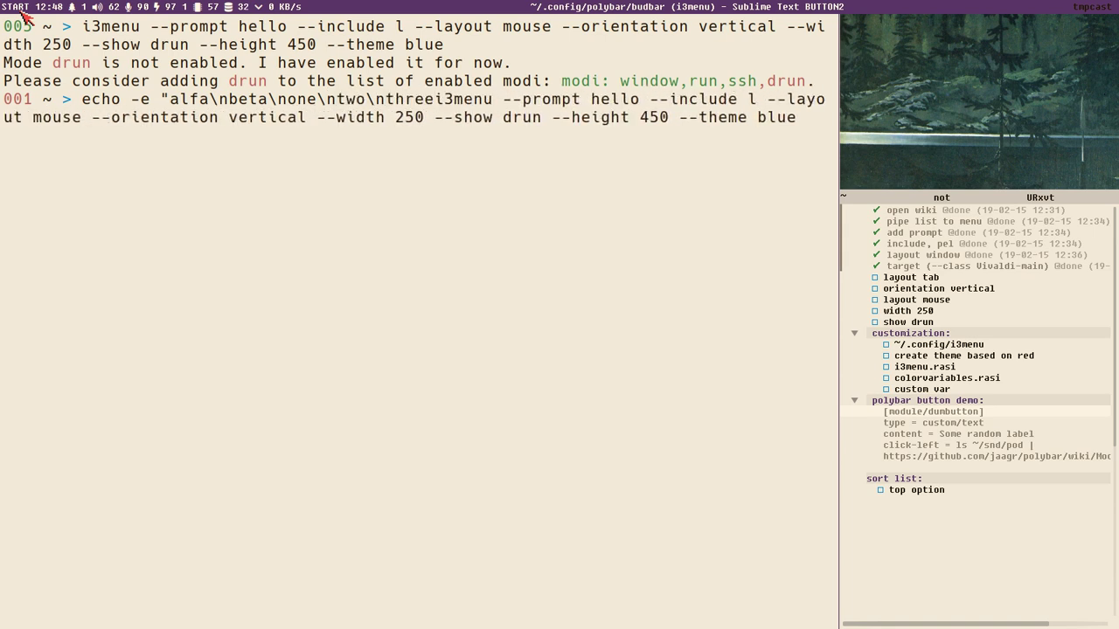
{"action": "type", "text": "\" |"}
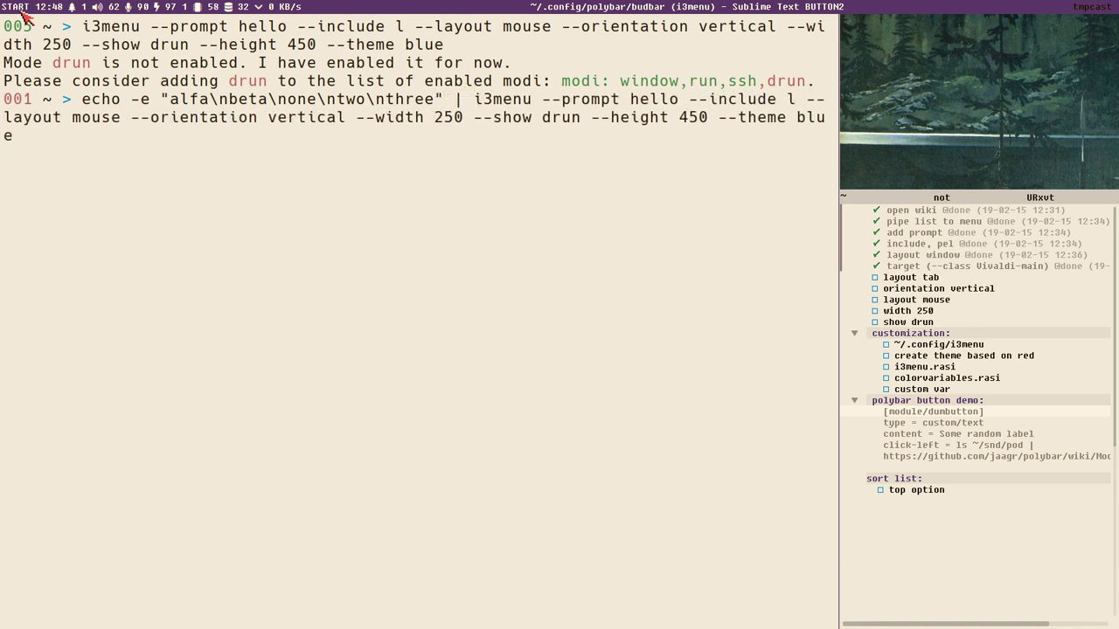
- Remove the --show drun option from the piped i3menu command
{"action": "key", "text": "End"}
{"action": "key", "text": "alt+b"}
{"action": "key", "text": "alt+b"}
{"action": "key", "text": "alt+b"}
{"action": "key", "text": "alt+b"}
{"action": "key", "text": "alt+b"}
{"action": "key", "text": "alt+b"}
{"action": "key", "text": "Delete"}
{"action": "key", "text": "Delete"}
{"action": "key", "text": "Delete"}
{"action": "key", "text": "Delete"}
{"action": "key", "text": "Delete"}
{"action": "key", "text": "Delete"}
{"action": "key", "text": "Delete"}
{"action": "key", "text": "Delete"}
{"action": "key", "text": "Delete"}
{"action": "key", "text": "Delete"}
{"action": "key", "text": "Delete"}
{"action": "key", "text": "Delete"}
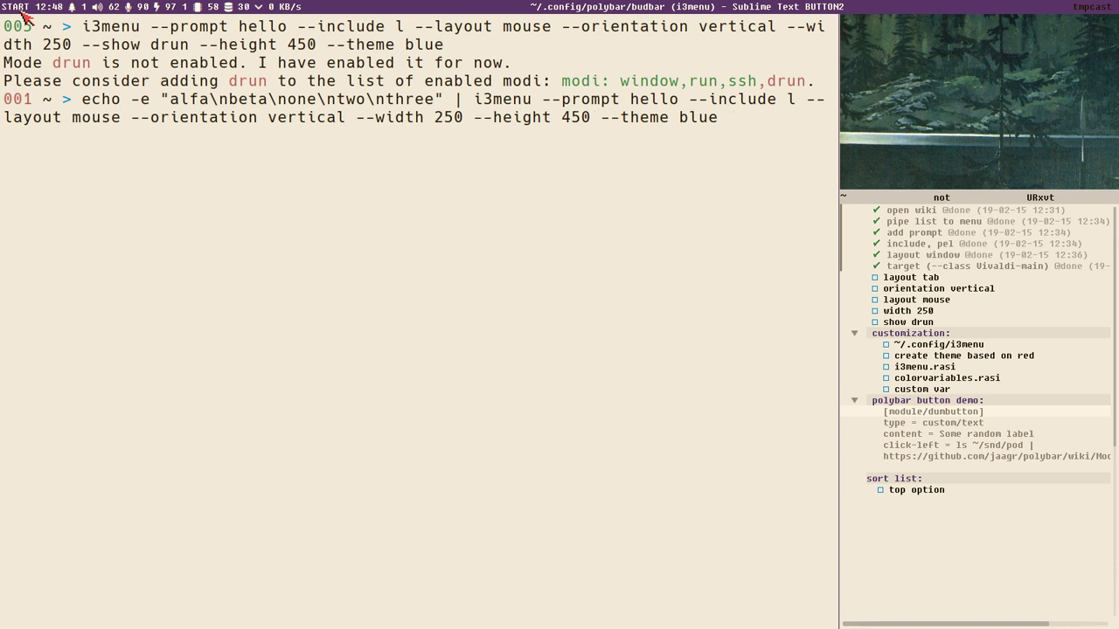
- Run the piped i3menu command with the blue theme, step through the list entries, and close the menu
{"action": "key", "text": "Return"}
{"action": "key", "text": "Down"}
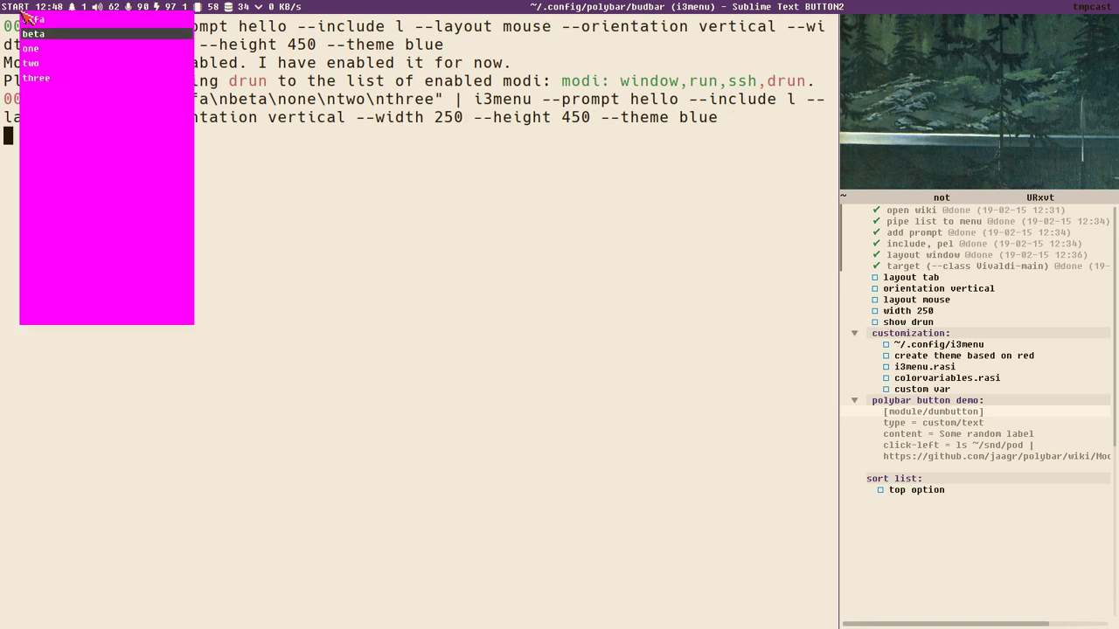
{"action": "key", "text": "Down"}
{"action": "key", "text": "Down"}
{"action": "key", "text": "Down"}
{"action": "key", "text": "Up"}
{"action": "key", "text": "Up"}
{"action": "key", "text": "Down"}
{"action": "key", "text": "Down"}
{"action": "key", "text": "Down"}
{"action": "key", "text": "Down"}
{"action": "key", "text": "Down"}
{"action": "key", "text": "Down"}
{"action": "key", "text": "Down"}
{"action": "key", "text": "Down"}
{"action": "key", "text": "Down"}
{"action": "key", "text": "Down"}
{"action": "key", "text": "Down"}
{"action": "key", "text": "Down"}
{"action": "key", "text": "Down"}
{"action": "key", "text": "Down"}
{"action": "key", "text": "Escape"}
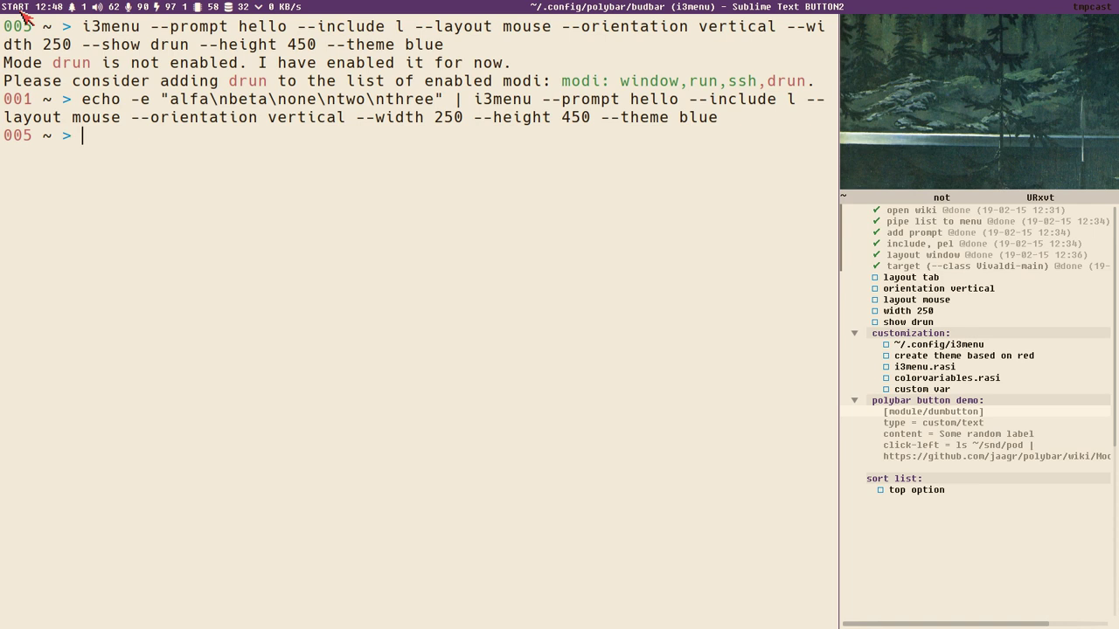
- Rerun the piped i3menu command with --theme red and --top two
{"action": "key", "text": "Up"}
{"action": "key", "text": "BackSpace"}
{"action": "key", "text": "BackSpace"}
{"action": "key", "text": "BackSpace"}
{"action": "key", "text": "BackSpace"}
{"action": "type", "text": "red "}
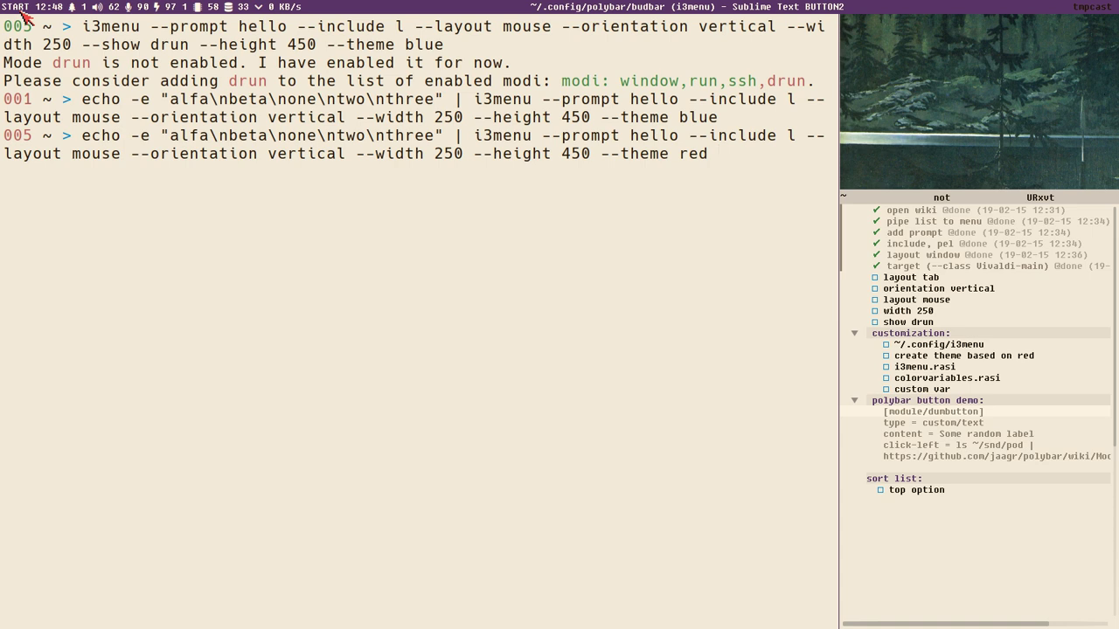
{"action": "type", "text": "--"}
{"action": "type", "text": "top"}
{"action": "type", "text": " r"}
{"action": "type", "text": "wo"}
{"action": "key", "text": "Return"}
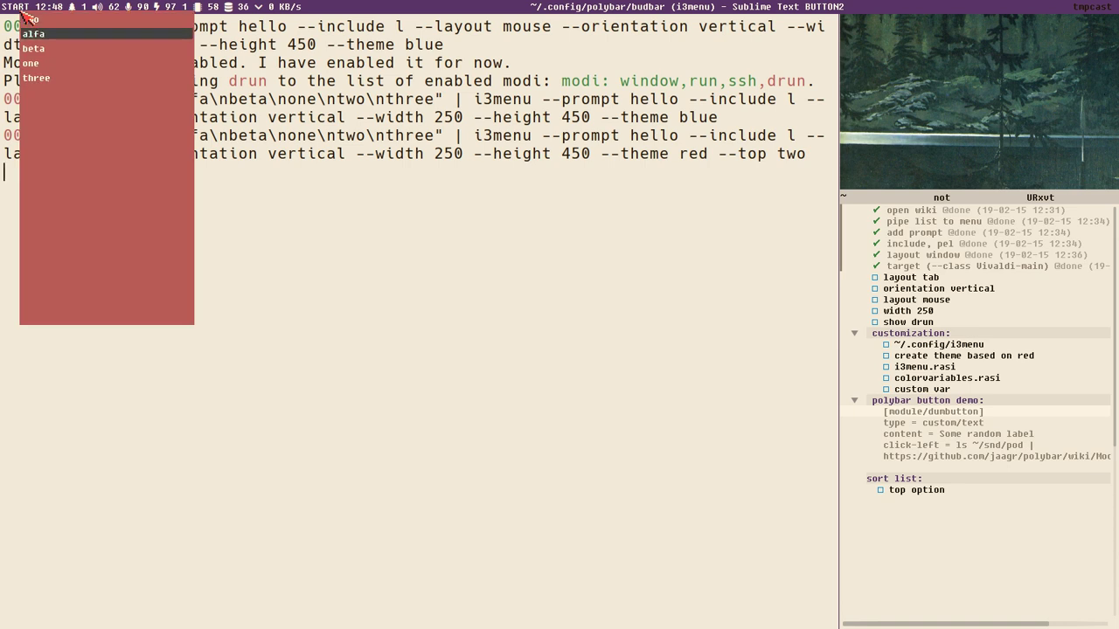
- Step through the red menu's entries to examine their order, and close the menu
{"action": "key", "text": "Down"}
{"action": "key", "text": "Down"}
{"action": "key", "text": "Down"}
{"action": "key", "text": "Down"}
{"action": "key", "text": "Down"}
{"action": "key", "text": "Down"}
{"action": "key", "text": "Down"}
{"action": "key", "text": "Down"}
{"action": "key", "text": "Down"}
{"action": "key", "text": "Down"}
{"action": "key", "text": "Down"}
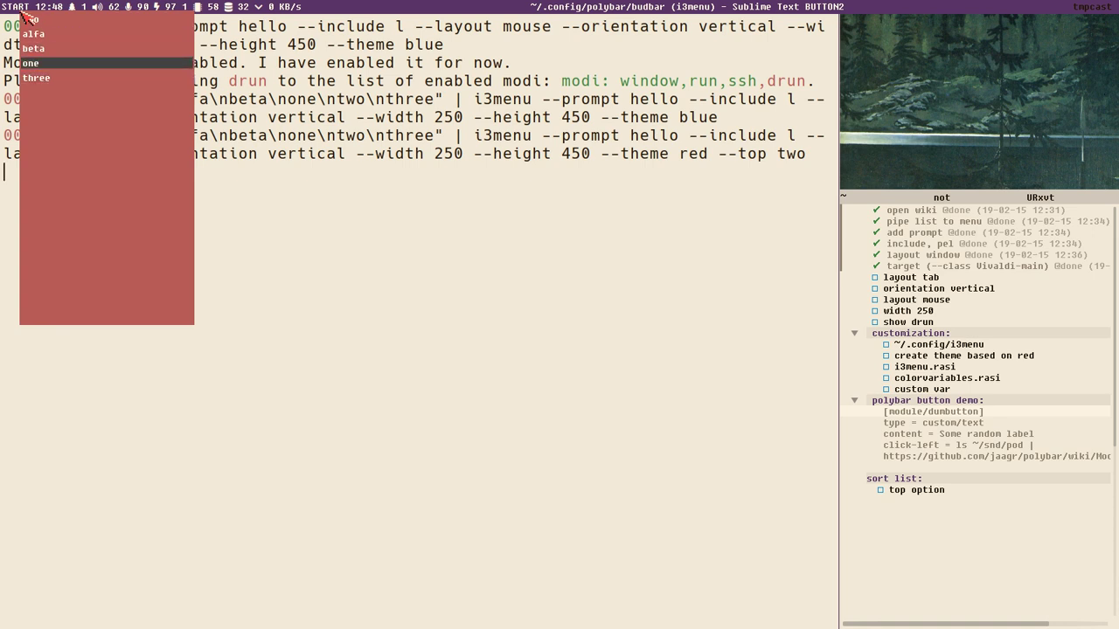
{"action": "key", "text": "Down"}
{"action": "key", "text": "Down"}
{"action": "key", "text": "Down"}
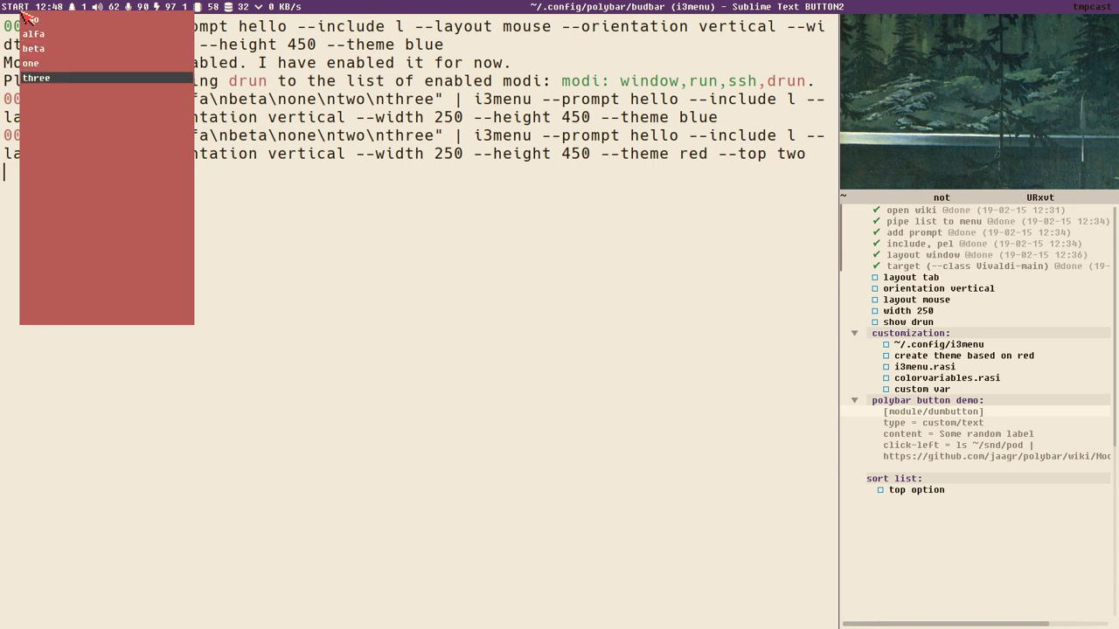
{"action": "key", "text": "Escape"}
- Rerun the last i3menu command with the --top value replaced by "$(printf '%s\n' two one blue beta)"
{"action": "key", "text": "Up"}
{"action": "key", "text": "BackSpace"}
{"action": "key", "text": "BackSpace"}
{"action": "key", "text": "BackSpace"}
{"action": "type", "text": "\"$*"}
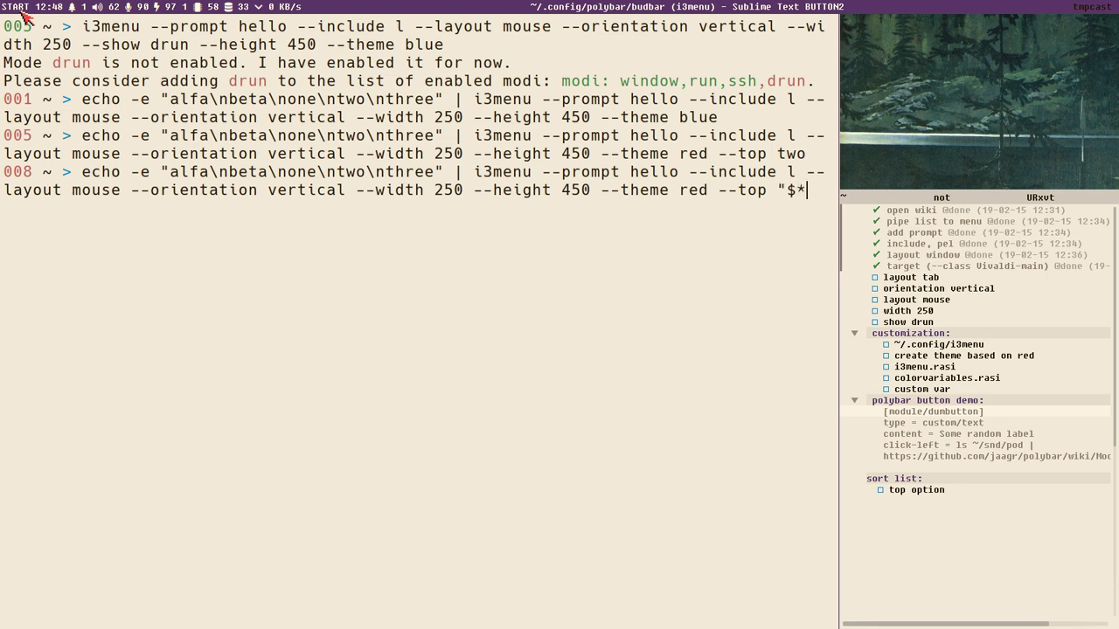
{"action": "key", "text": "BackSpace"}
{"action": "type", "text": "*"}
{"action": "key", "text": "BackSpace"}
{"action": "type", "text": "(printf '%s\\n'"}
{"action": "type", "text": "two "}
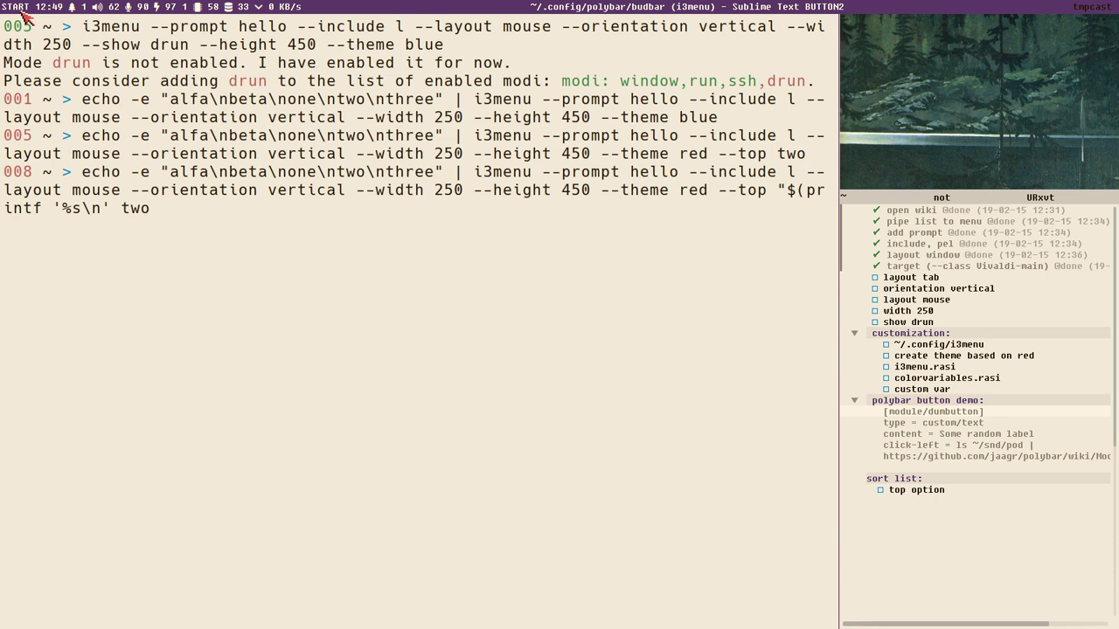
{"action": "type", "text": "one blue beta"}
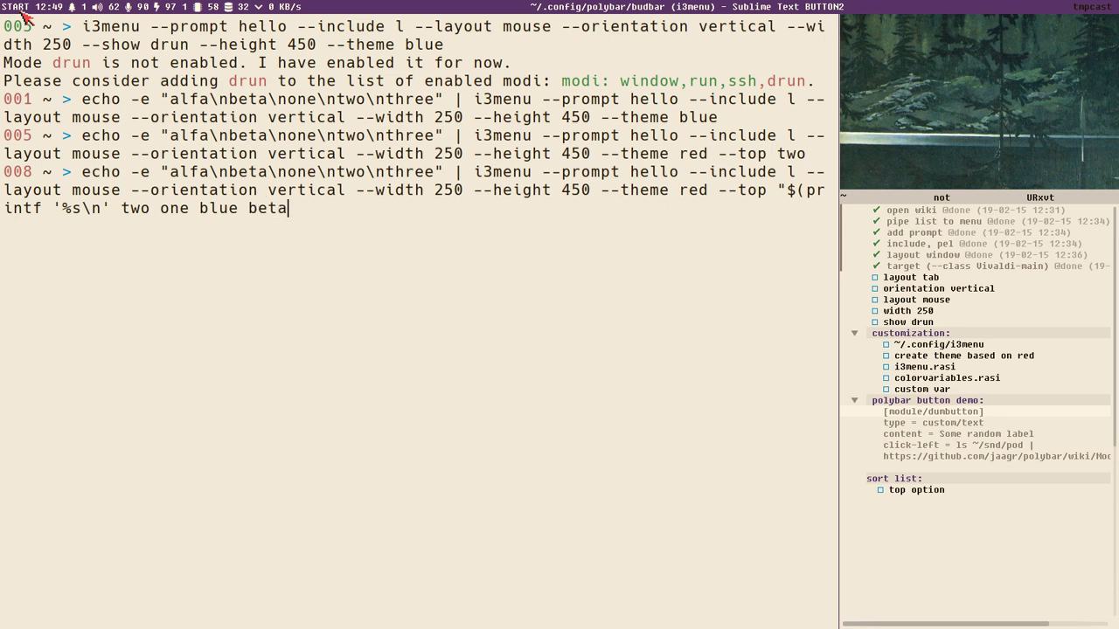
{"action": "type", "text": ")\""}
{"action": "key", "text": "Return"}
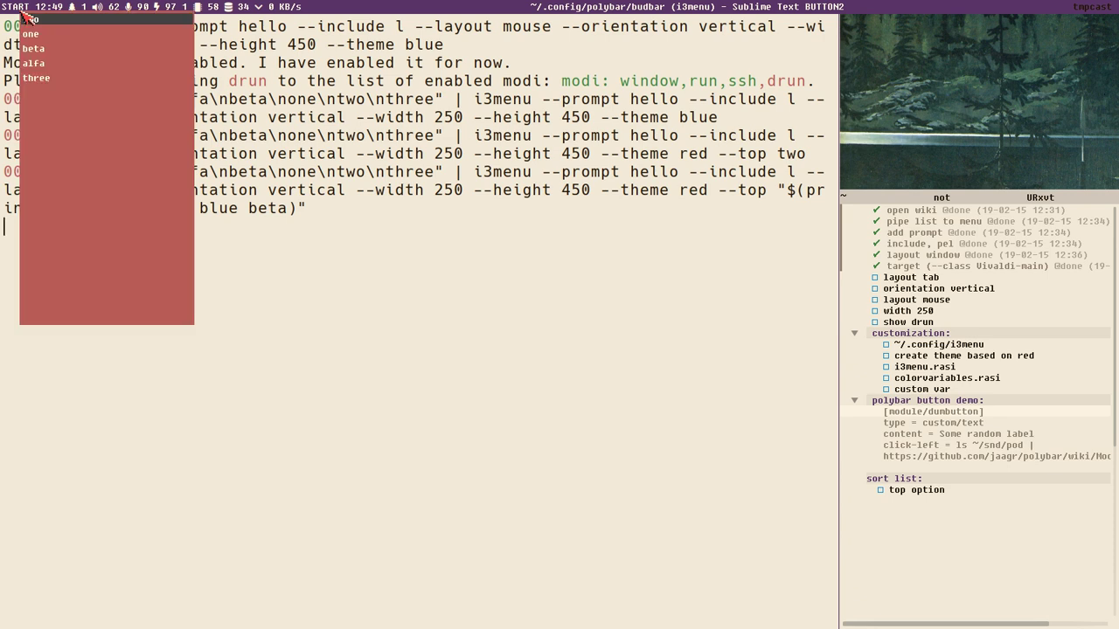
- Examine how the multi-value --top option orders the piped entries by moving through the menu, and close it
{"action": "key", "text": "Down"}
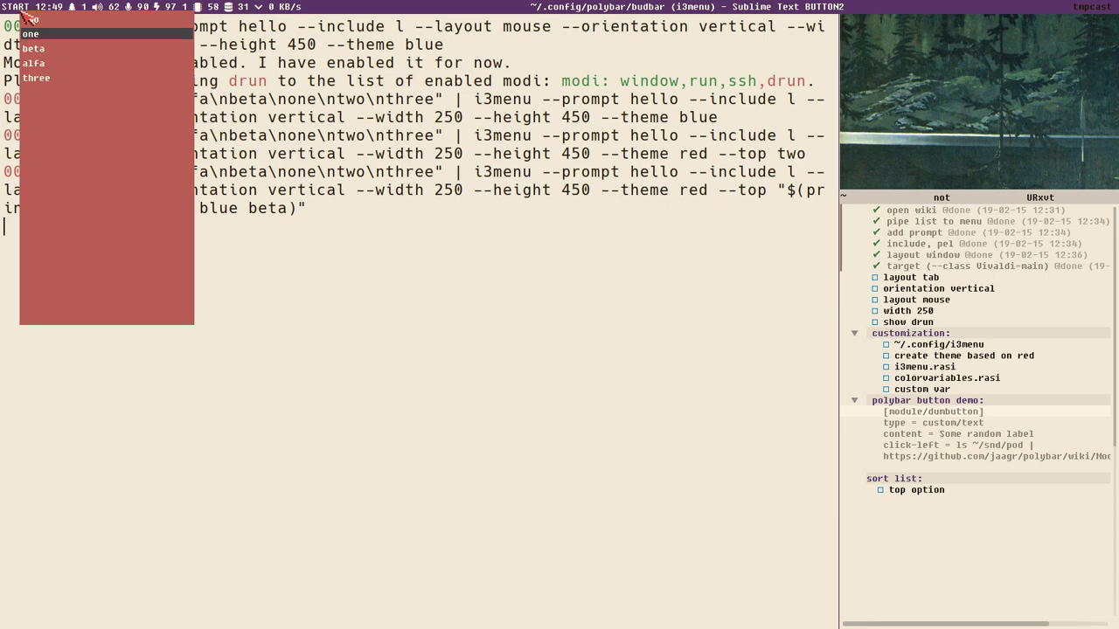
{"action": "key", "text": "Down"}
{"action": "key", "text": "Up"}
{"action": "key", "text": "Down"}
{"action": "key", "text": "Down"}
{"action": "key", "text": "Down"}
{"action": "key", "text": "Down"}
{"action": "key", "text": "Down"}
{"action": "key", "text": "Down"}
{"action": "key", "text": "Down"}
{"action": "key", "text": "Down"}
{"action": "key", "text": "Down"}
{"action": "key", "text": "Down"}
{"action": "key", "text": "Down"}
{"action": "key", "text": "Down"}
{"action": "key", "text": "Down"}
{"action": "key", "text": "Down"}
{"action": "key", "text": "Down"}
{"action": "key", "text": "Down"}
{"action": "key", "text": "Down"}
{"action": "key", "text": "Down"}
{"action": "key", "text": "Down"}
{"action": "key", "text": "Down"}
{"action": "key", "text": "Down"}
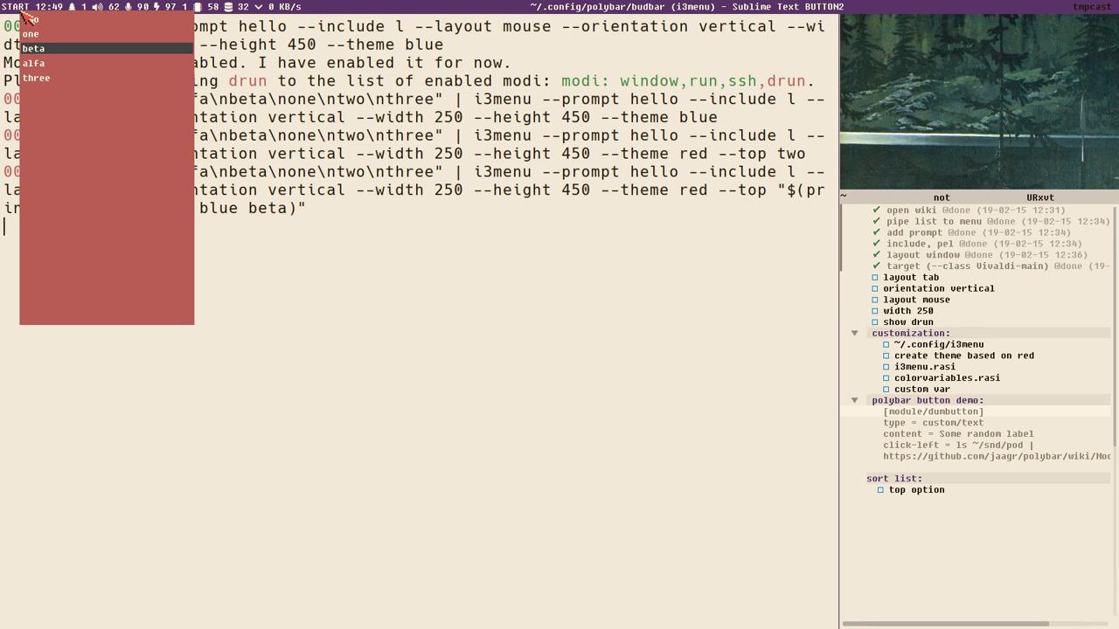
{"action": "key", "text": "Down"}
{"action": "key", "text": "Up"}
{"action": "key", "text": "Down"}
{"action": "key", "text": "Down"}
{"action": "key", "text": "Up"}
{"action": "key", "text": "Down"}
{"action": "key", "text": "Up"}
{"action": "key", "text": "Down"}
{"action": "key", "text": "Up"}
{"action": "key", "text": "Down"}
{"action": "key", "text": "Up"}
{"action": "key", "text": "Down"}
{"action": "key", "text": "Up"}
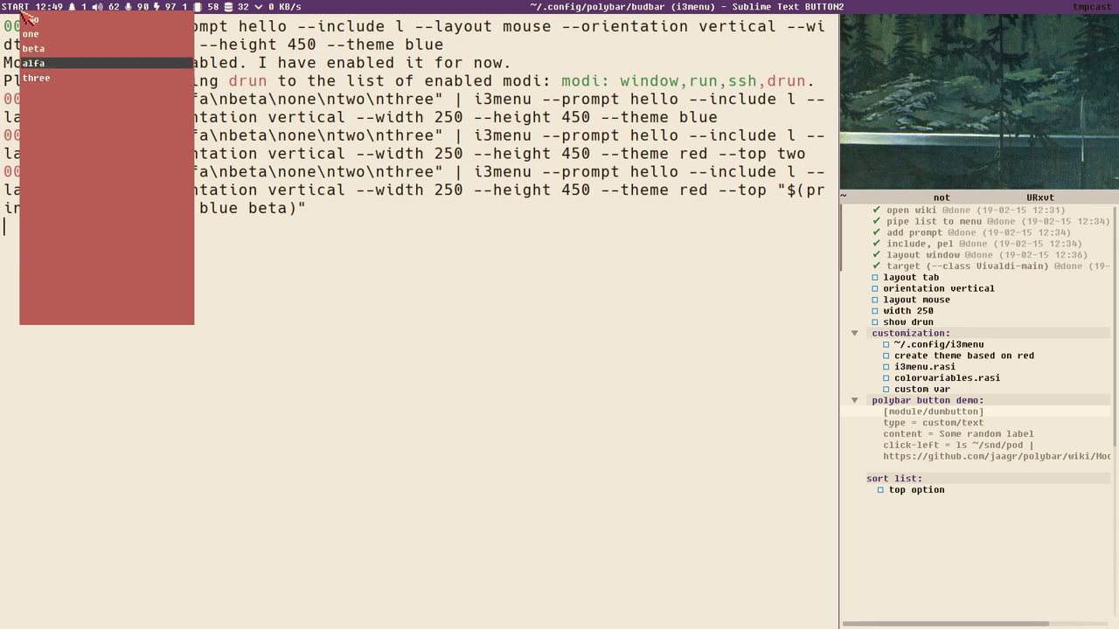
{"action": "key", "text": "Down"}
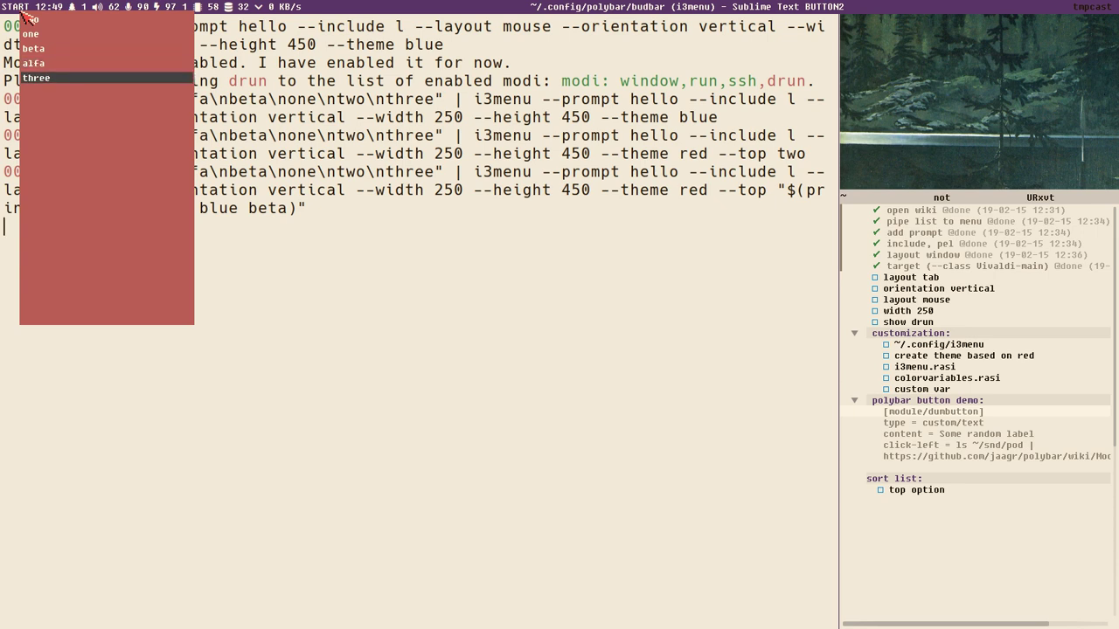
{"action": "key", "text": "Down"}
{"action": "key", "text": "Down"}
{"action": "key", "text": "Down"}
{"action": "key", "text": "Up"}
{"action": "key", "text": "Up"}
{"action": "key", "text": "Up"}
{"action": "key", "text": "Up"}
{"action": "key", "text": "Down"}
{"action": "key", "text": "Down"}
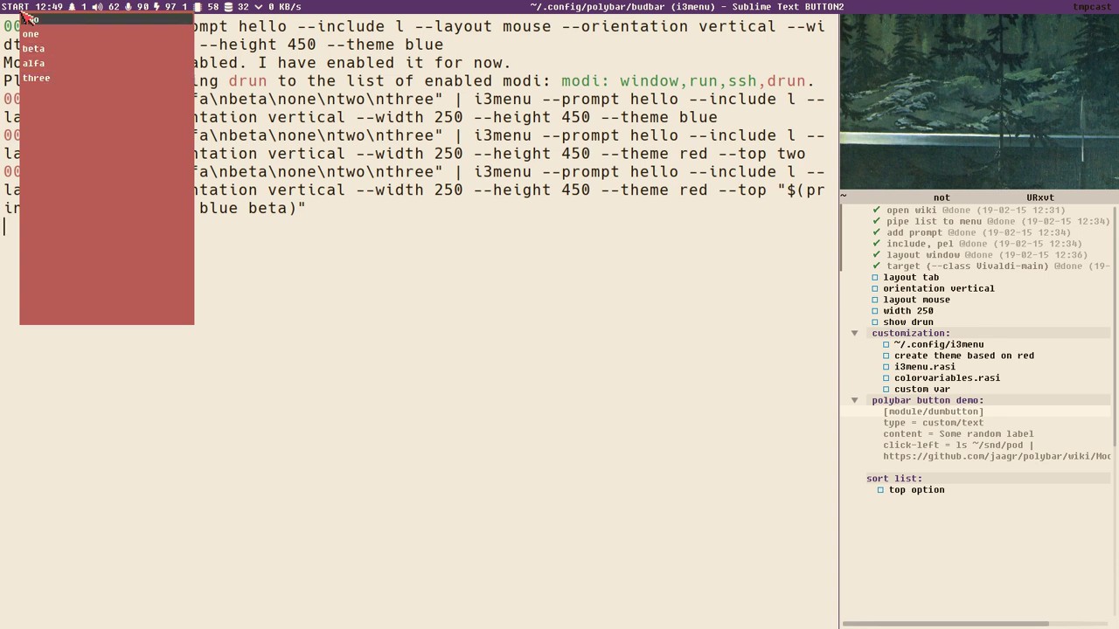
{"action": "key", "text": "Escape"}
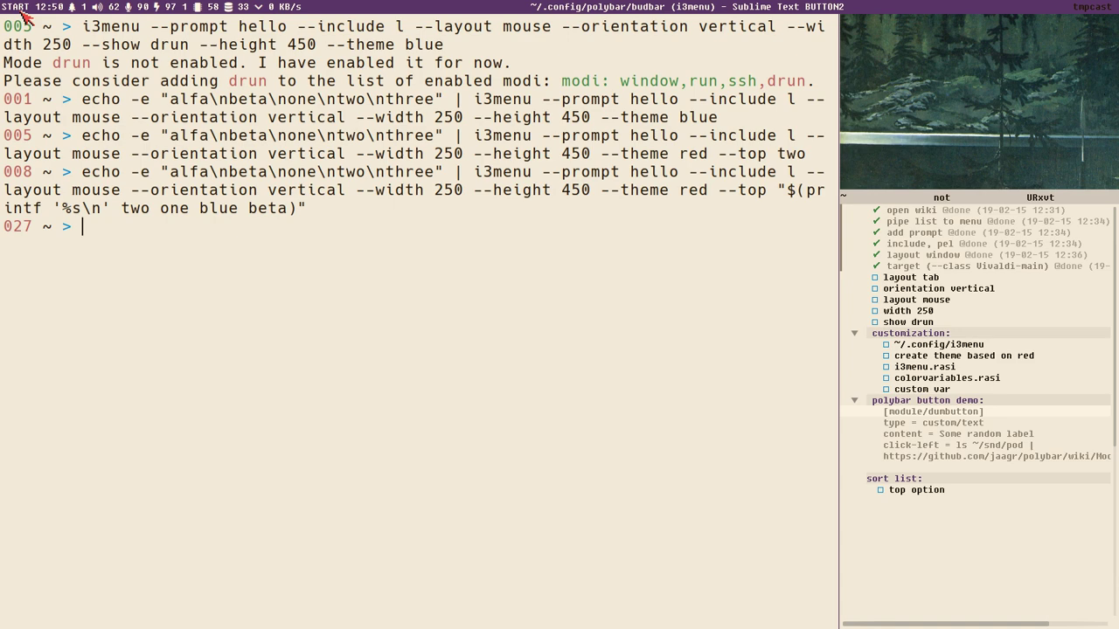
- Clear the terminal and view the installation section of the budlabs/i3ass GitHub repository in Vivaldi
{"action": "key", "text": "ctrl+l"}
{"action": "left_click", "coordinate": [22, 13]}
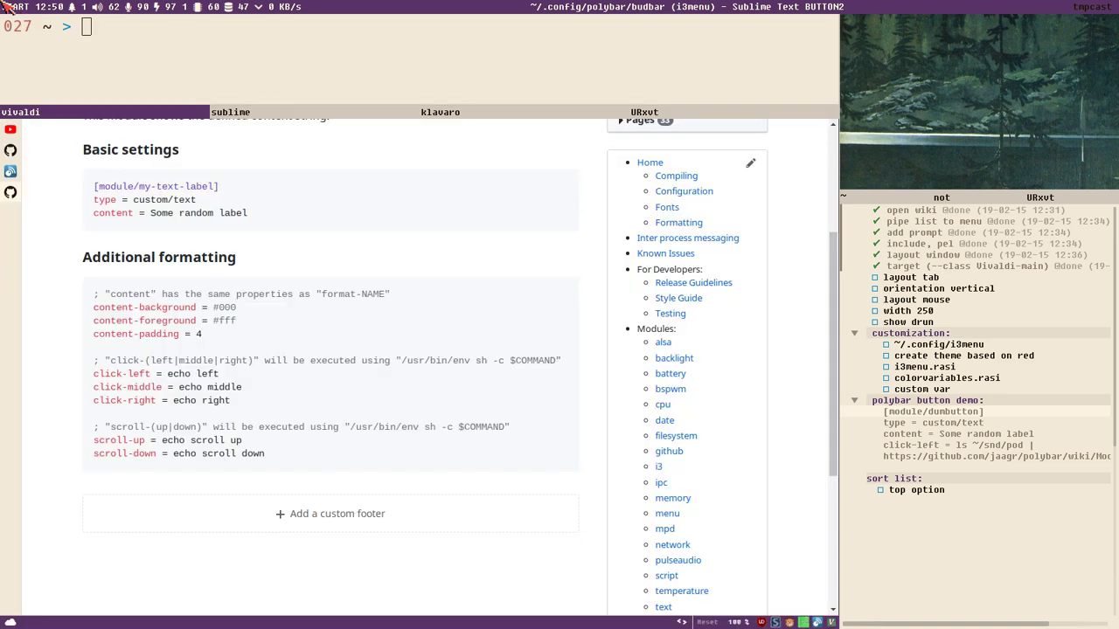
{"action": "left_click", "coordinate": [17, 150]}
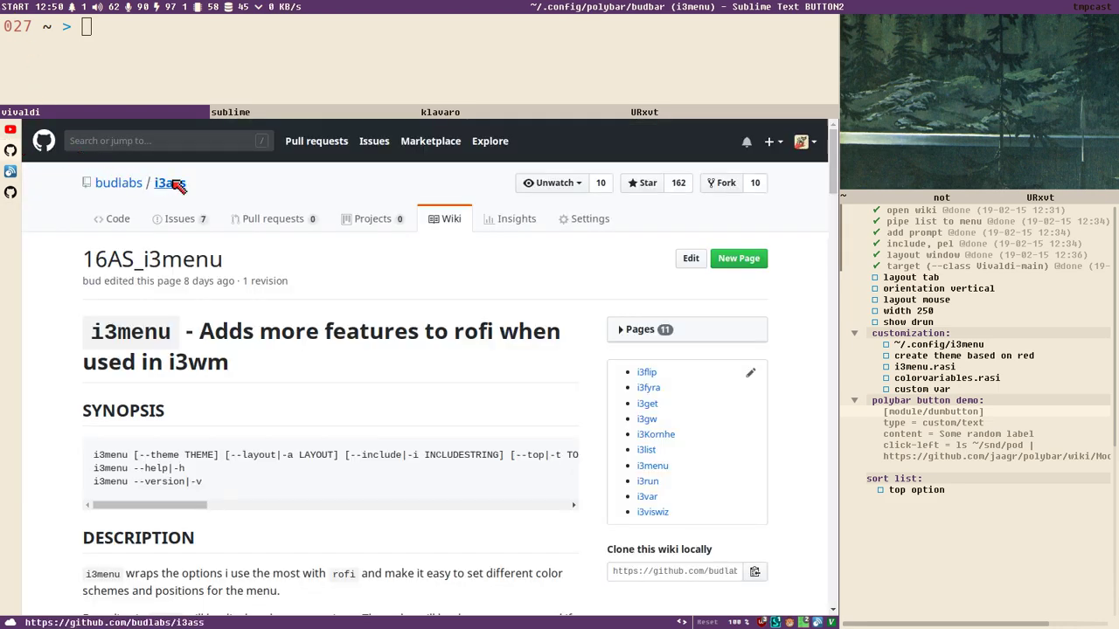
{"action": "left_click", "coordinate": [177, 185]}
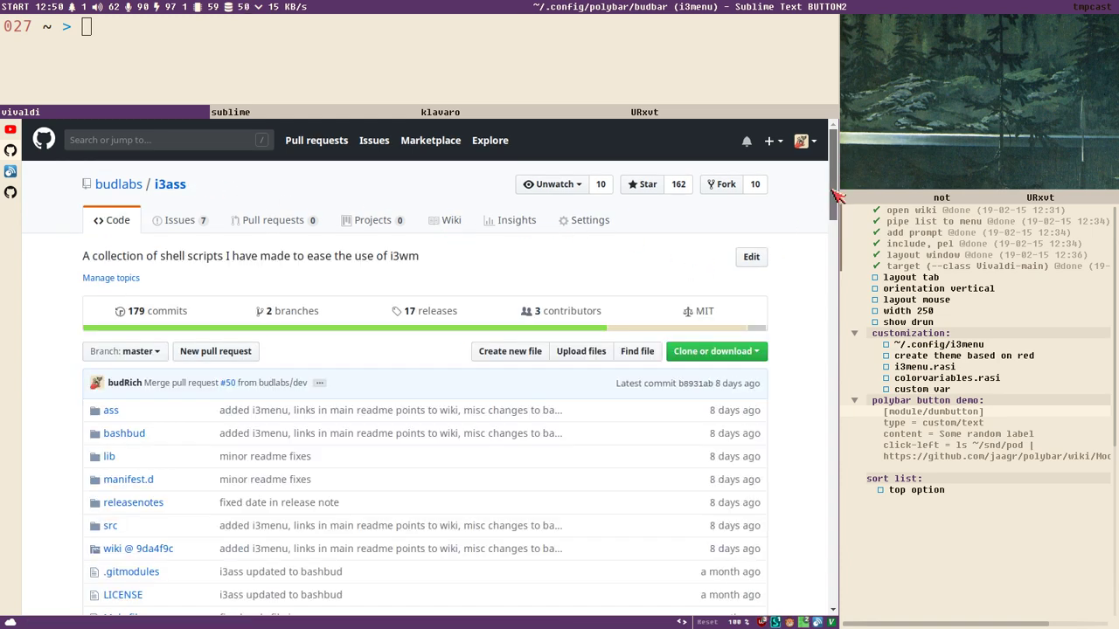
{"action": "left_click_drag", "start_coordinate": [835, 197], "coordinate": [832, 366]}
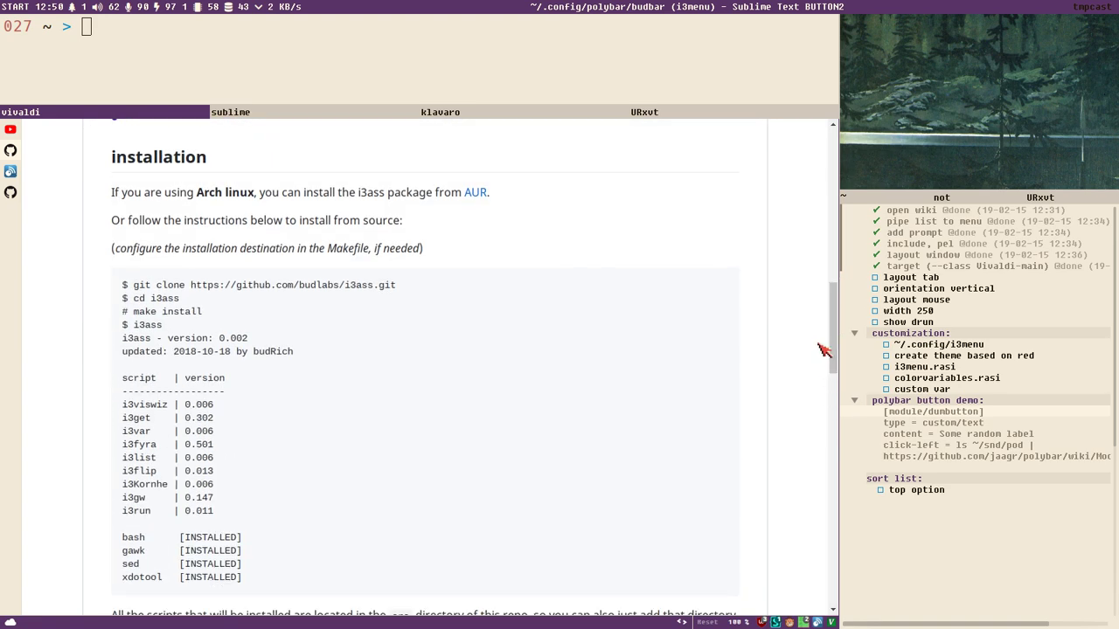